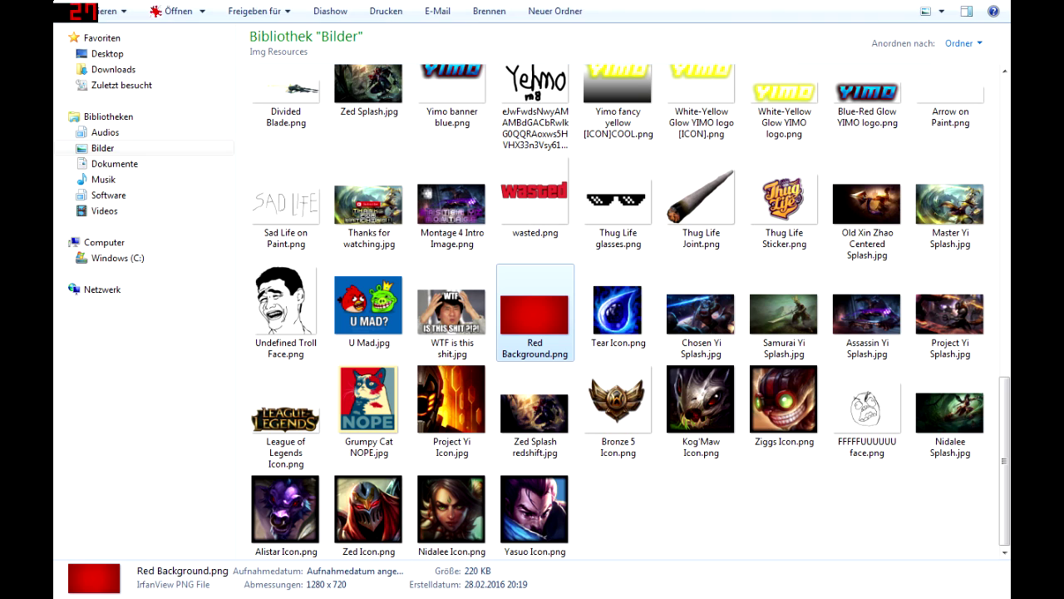
- Exit full-screen view of the Img Resources folder and arrange its window so it overlaps the restored GIMP window
key("F11")
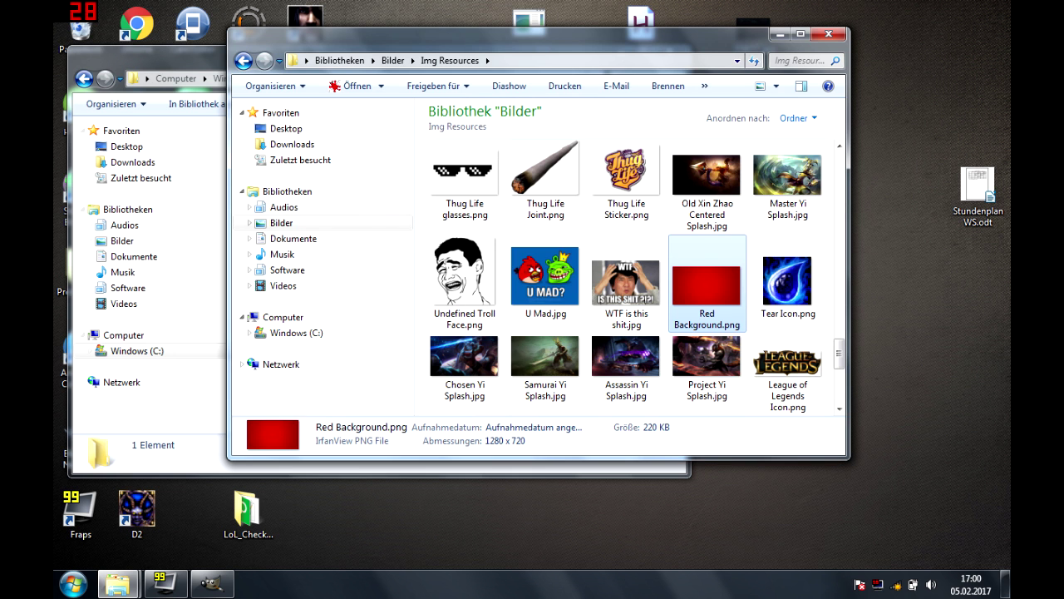
key("super")
key("super")
key("alt+Tab")
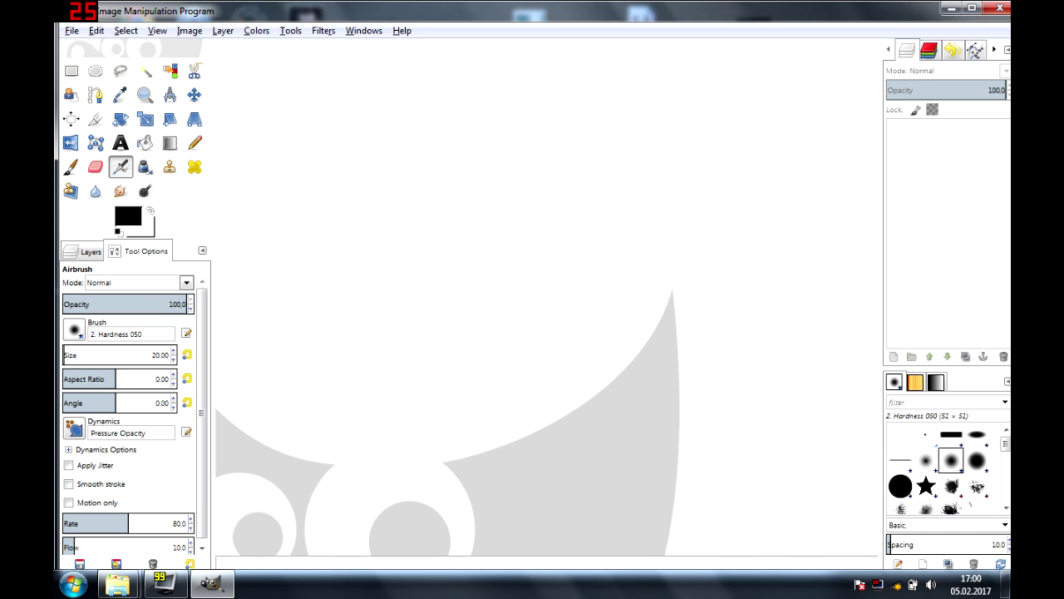
key("super+Down")
key("super+Up")
left_click_drag(403, 8, 216, 64)
left_click_drag(542, 45, 681, 43)
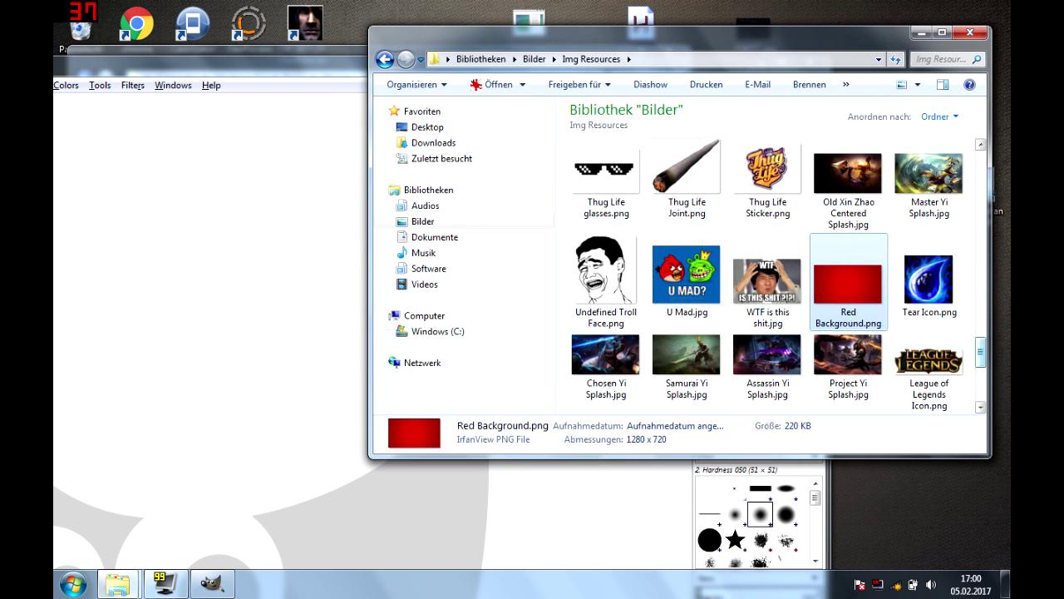
- Open Chosen Yi Splash.jpg from the Img Resources folder in GIMP and bring the image window into view
left_click_drag(980, 352, 980, 356)
left_click(606, 327)
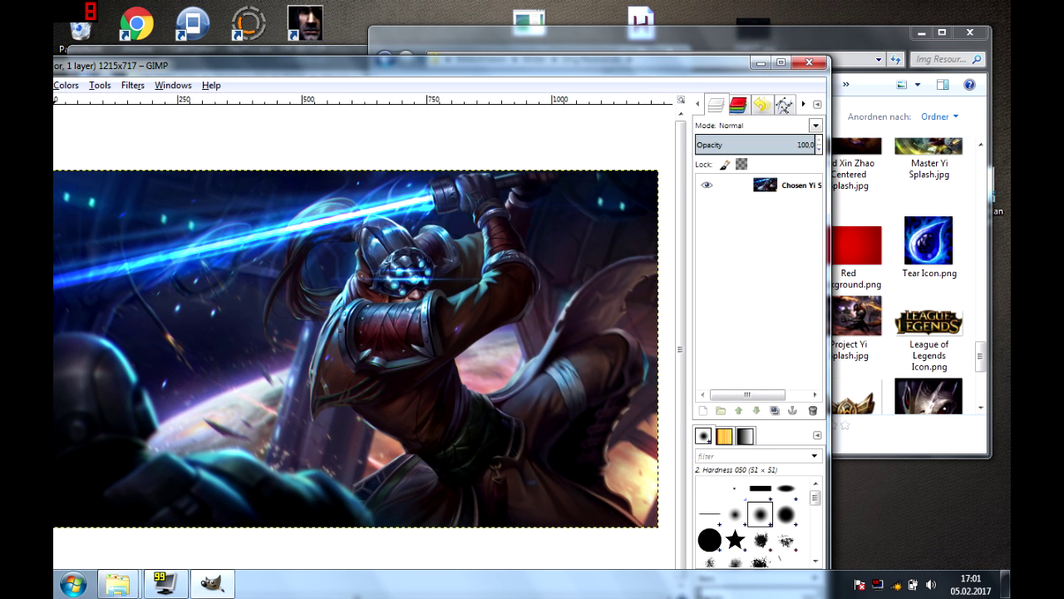
left_click_drag(309, 68, 510, 51)
- Scale the Chosen Yi Splash layer to 1280 × 755 px
left_click(234, 68)
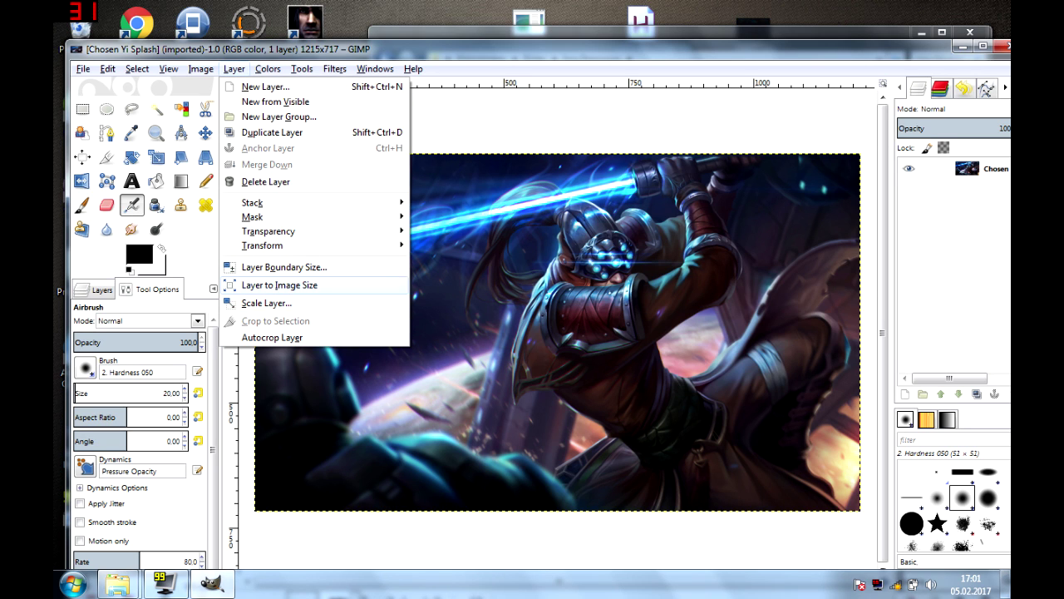
mouse_move(200, 68)
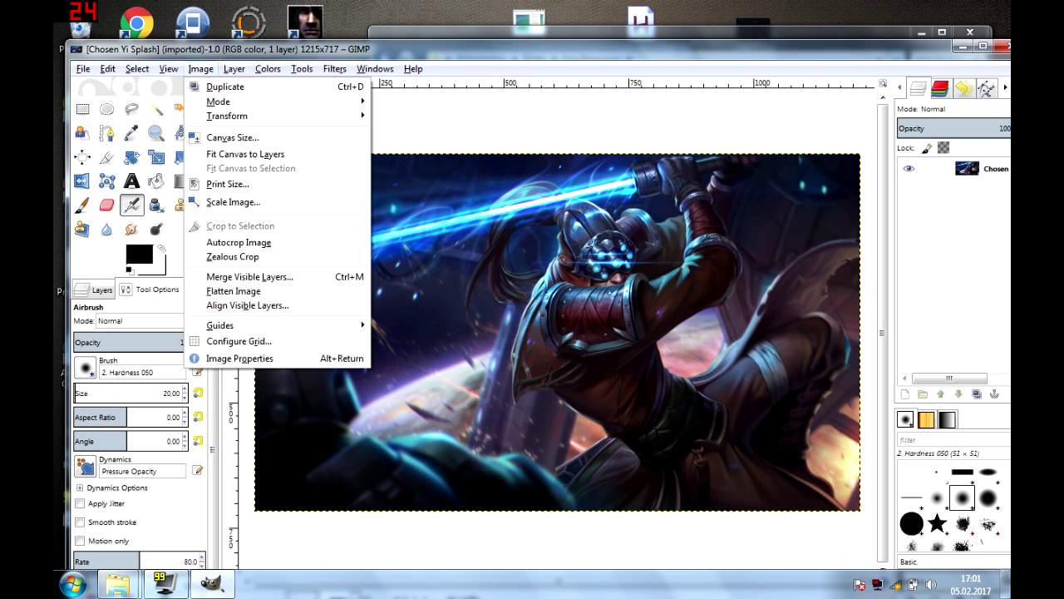
mouse_move(233, 69)
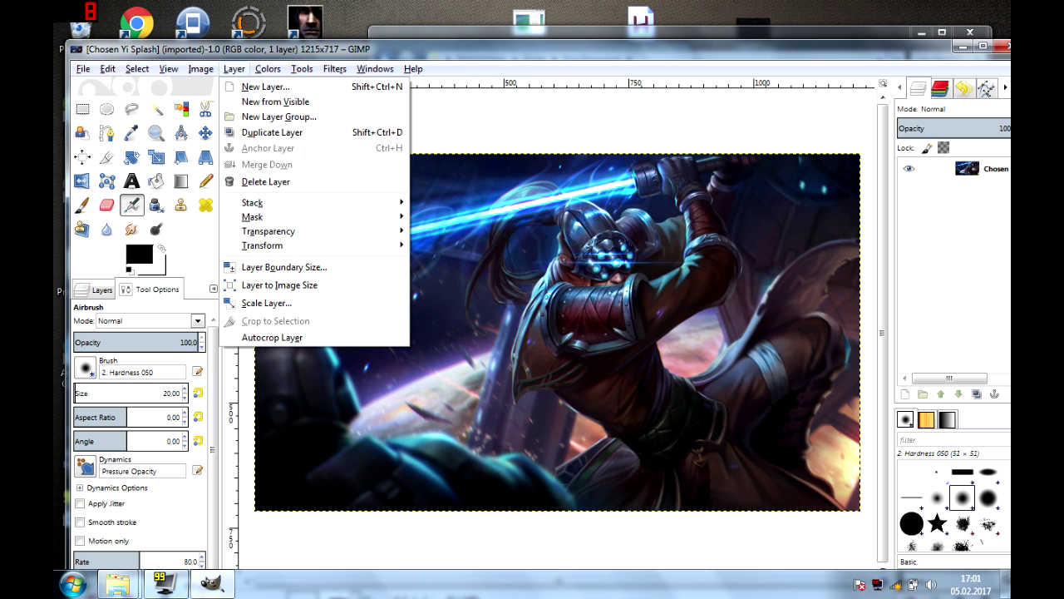
left_click(266, 302)
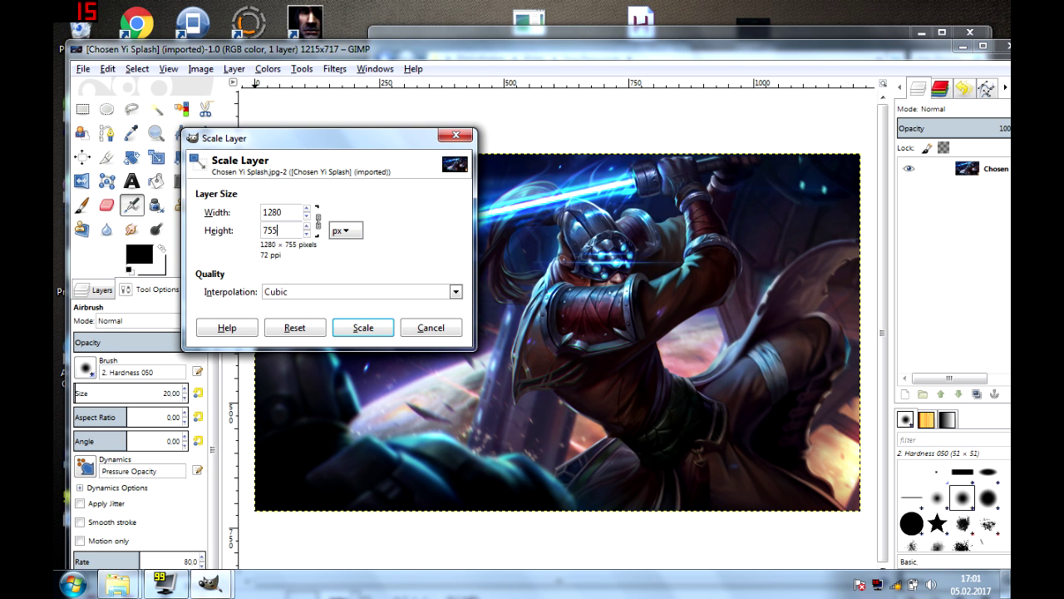
key("Return")
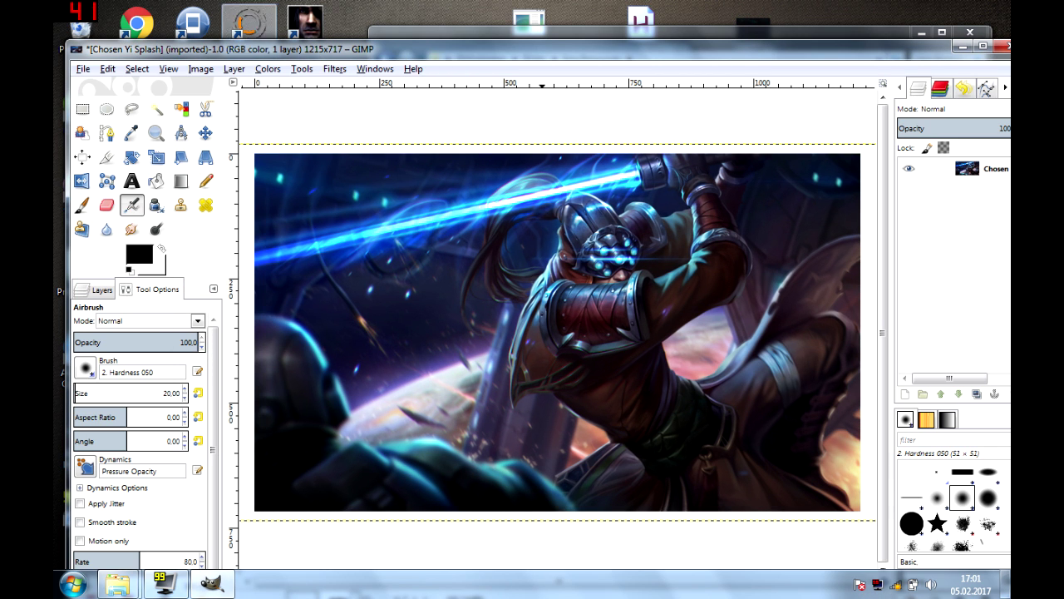
- Resize the image canvas to 1280 × 720 px with the splash layer centered
left_click(234, 69)
mouse_move(201, 68)
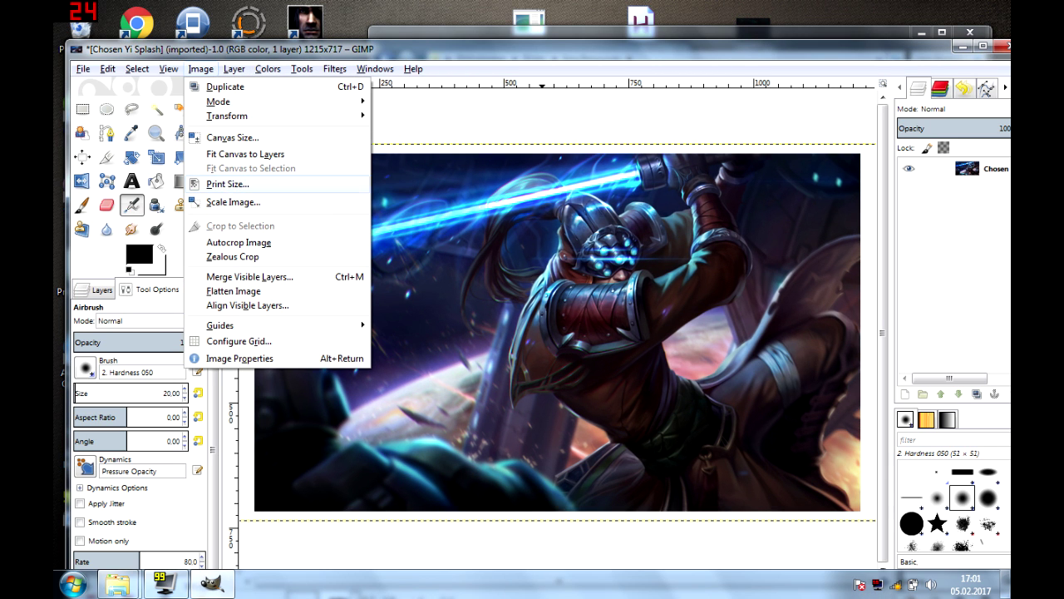
left_click(231, 137)
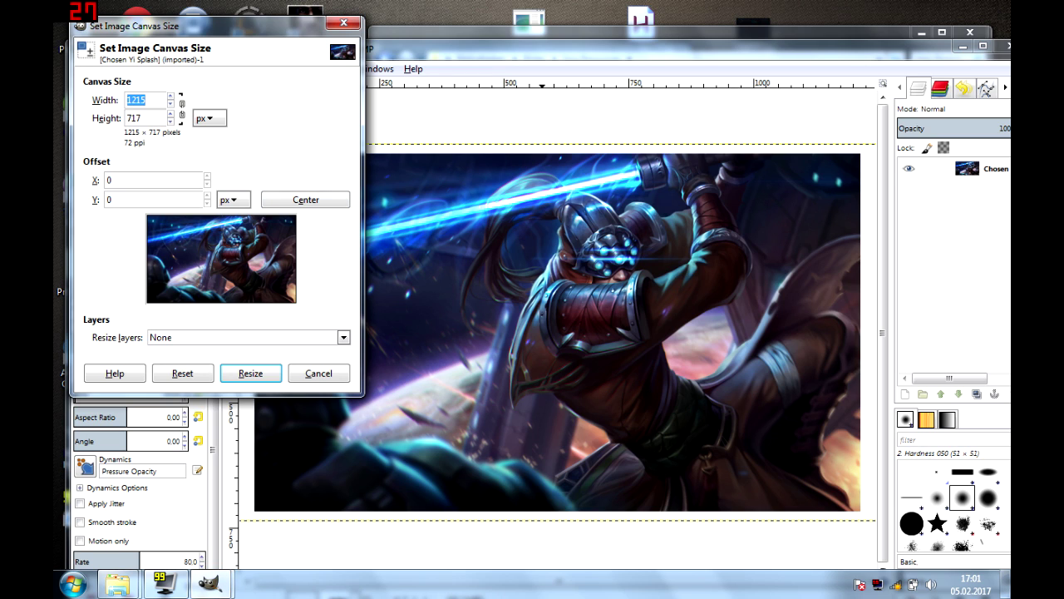
left_click(146, 99)
key("Tab")
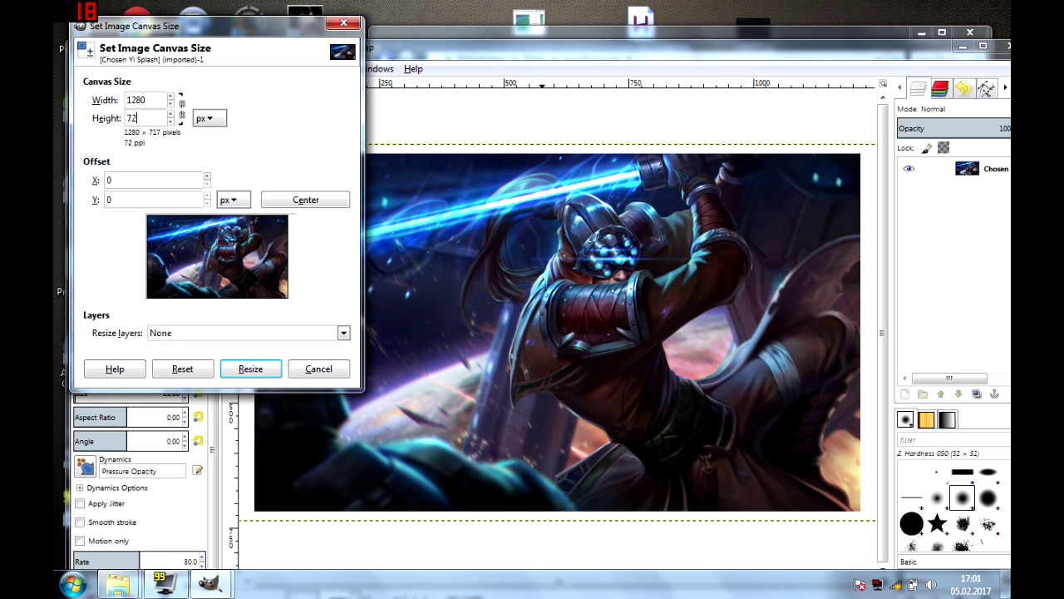
type("720")
left_click(305, 199)
left_click(250, 368)
- Add Tear Icon.png from the Img Resources folder as a new layer on the splash image
left_click_drag(428, 52, 383, 37)
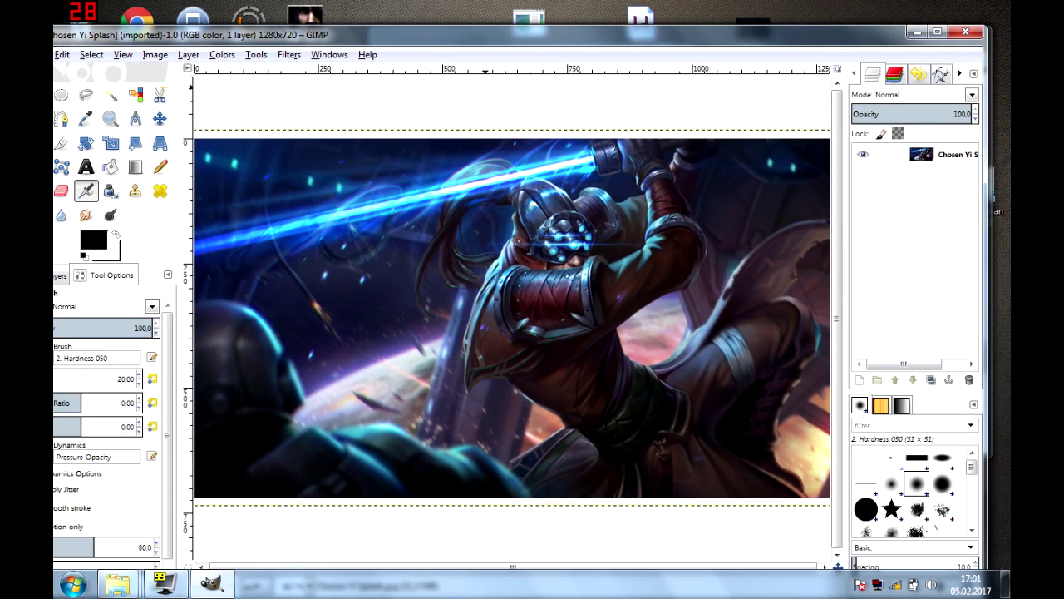
left_click_drag(530, 33, 506, 16)
mouse_move(981, 356)
left_mouse_down()
mouse_move(980, 327)
mouse_move(980, 351)
left_mouse_up()
left_click_drag(928, 285, 343, 321)
left_click_drag(929, 287, 486, 308)
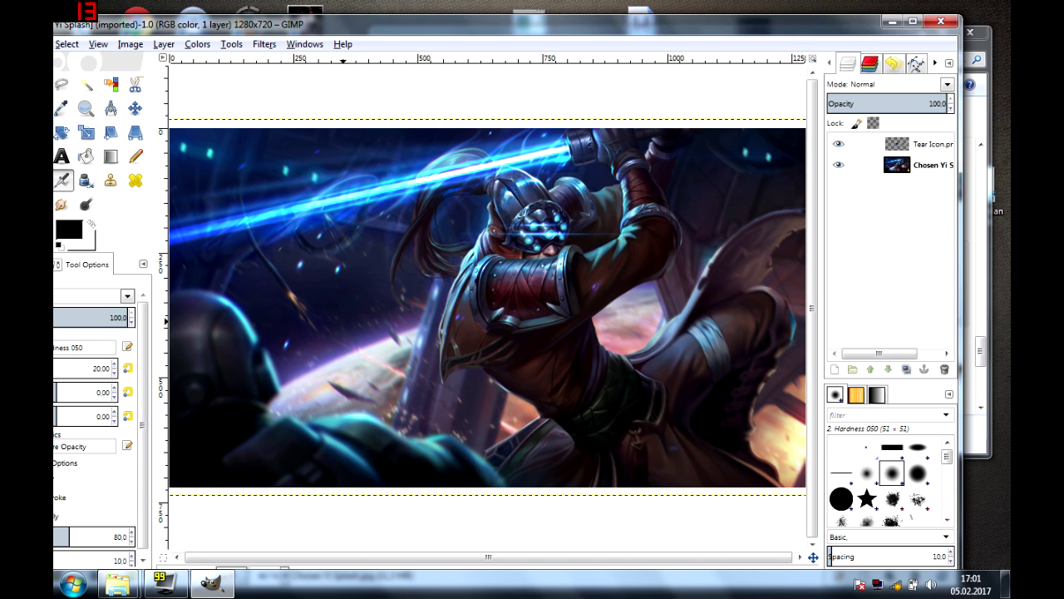
- Try adding Tear Icon.png a second time, moving the icon aside, and delete the extra layer
key("alt+Tab")
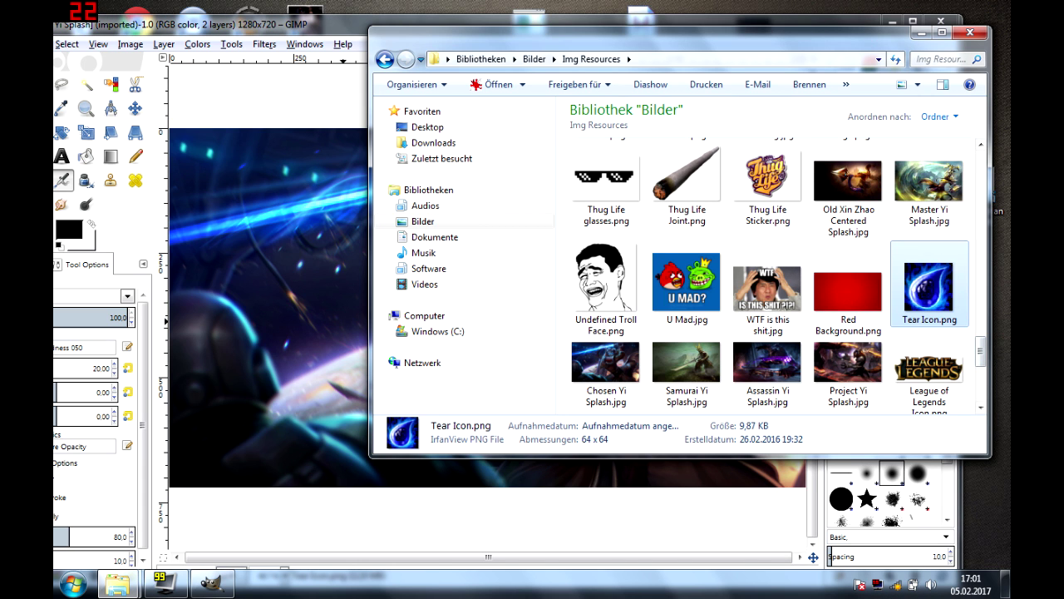
left_click_drag(928, 287, 307, 100)
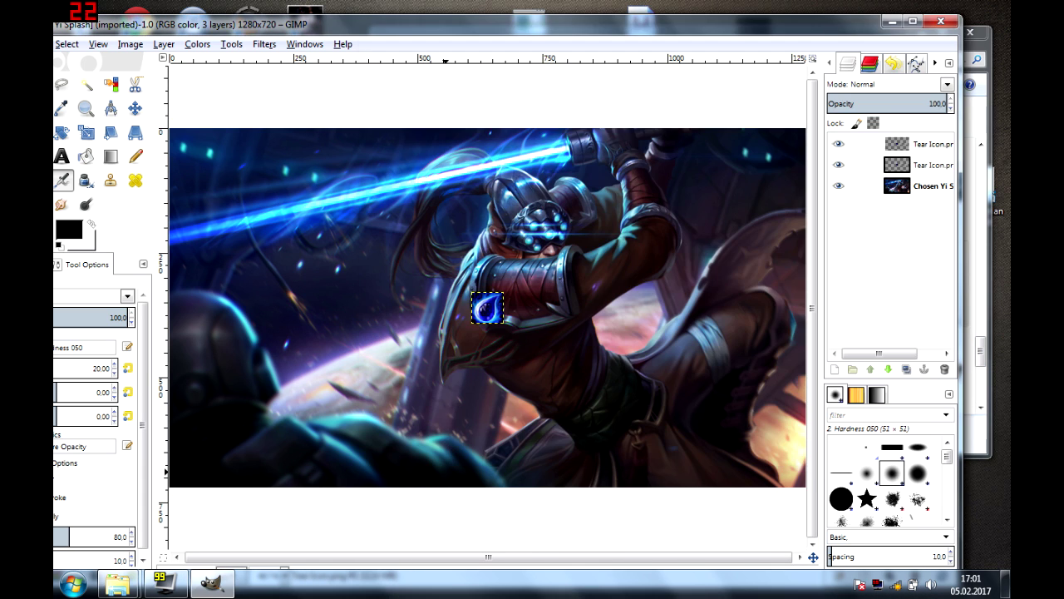
left_click(134, 108)
left_click_drag(489, 313, 600, 301)
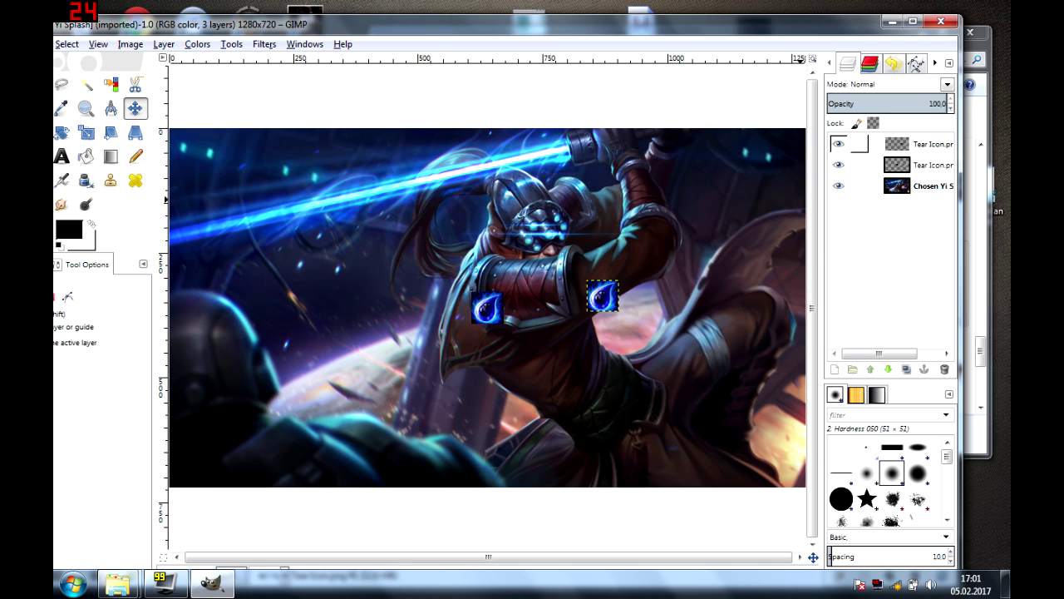
right_click(922, 145)
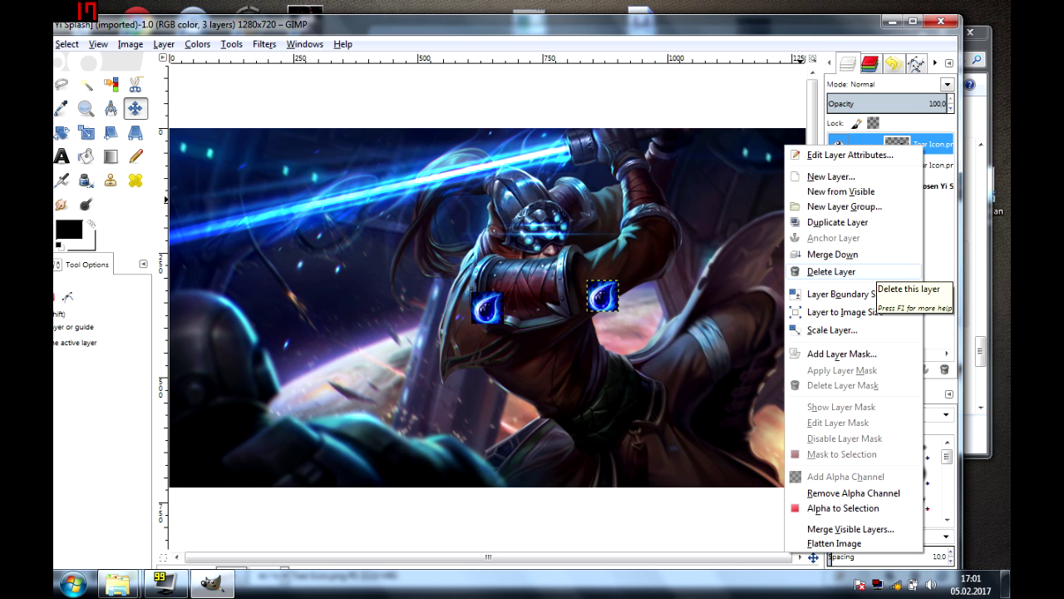
left_click(848, 271)
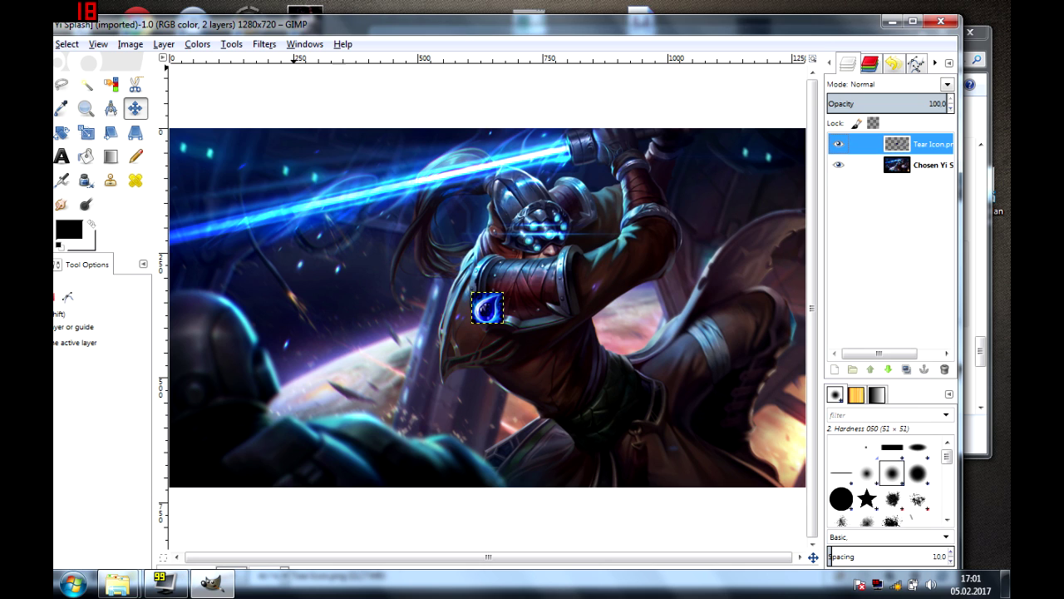
- Try enlarging the Tear Icon layer proportionally and undo the scaling
left_click(164, 44)
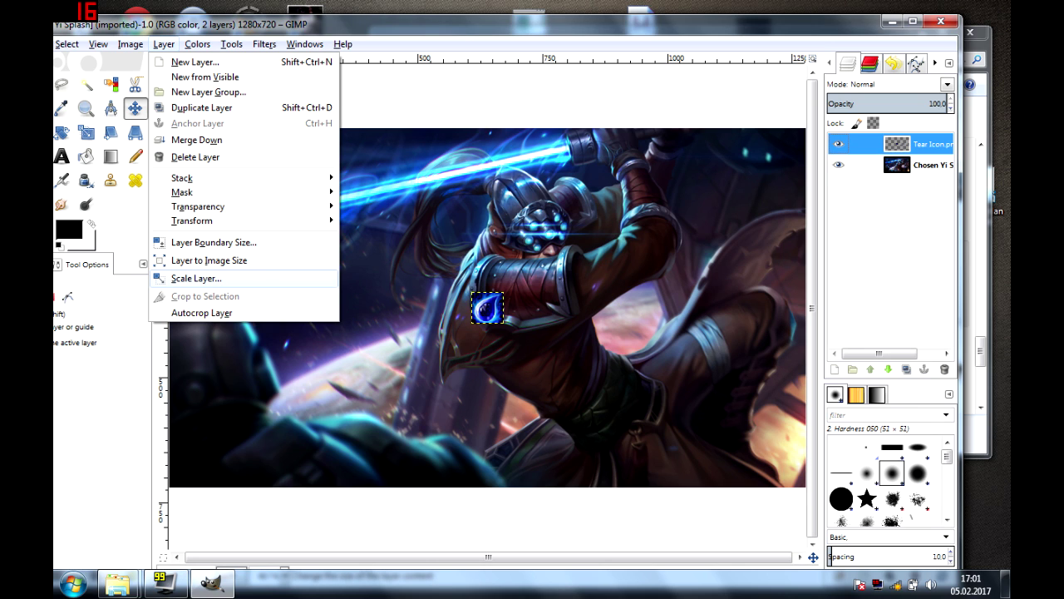
left_click(283, 278)
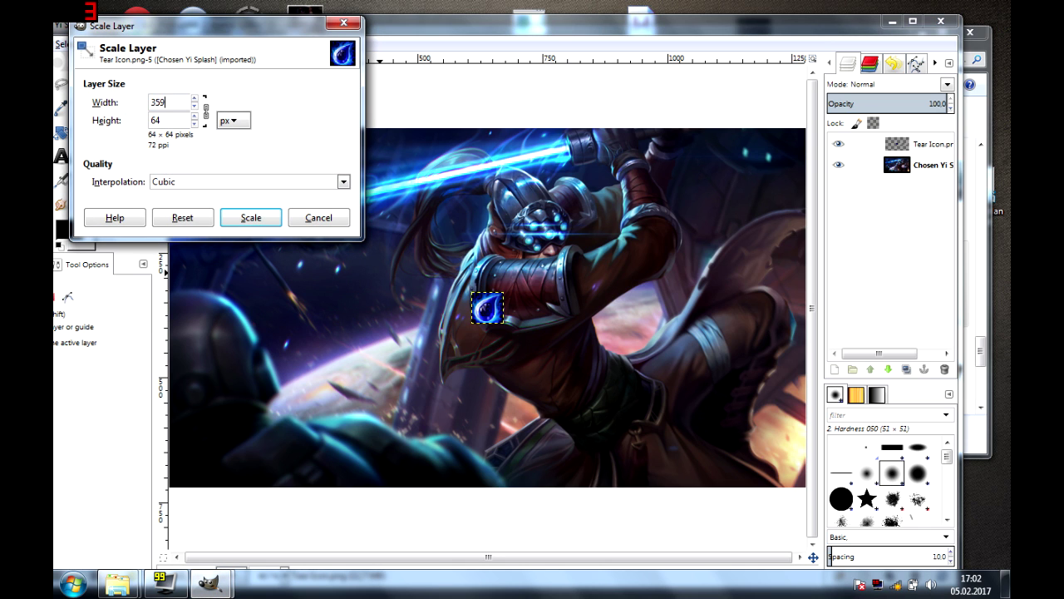
key("Tab")
left_click(251, 217)
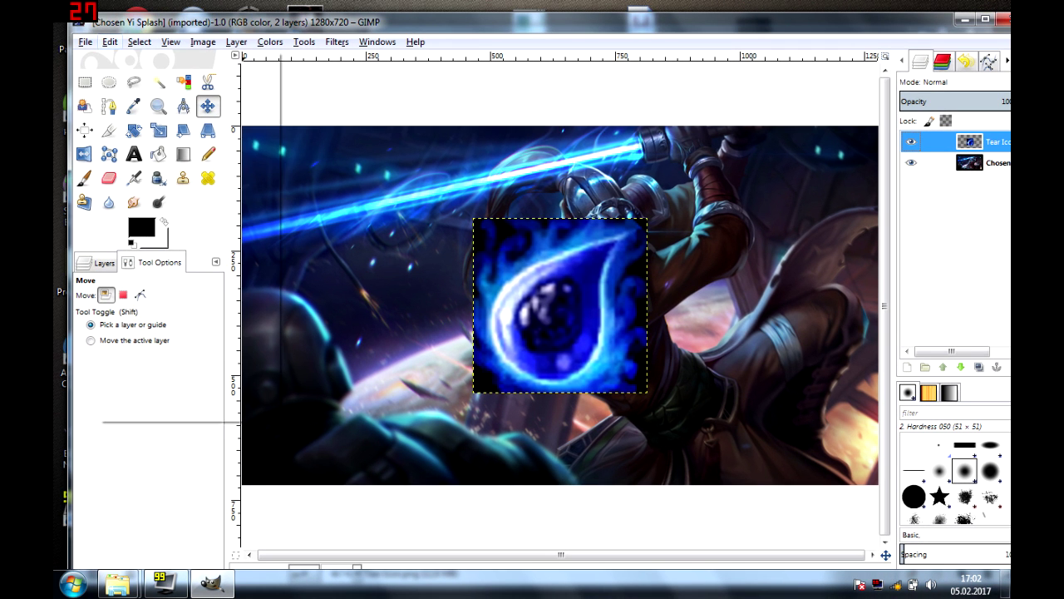
key("ctrl+z")
- Scale the Tear Icon layer to 250 × 250 px and move it to the lower-left area of the splash image
left_click(236, 42)
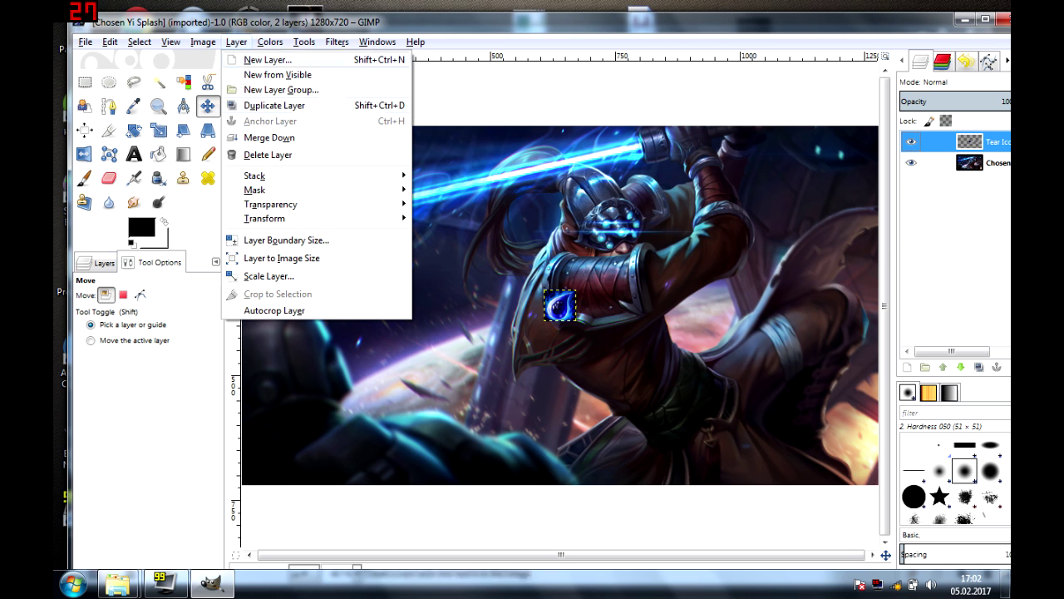
left_click(274, 274)
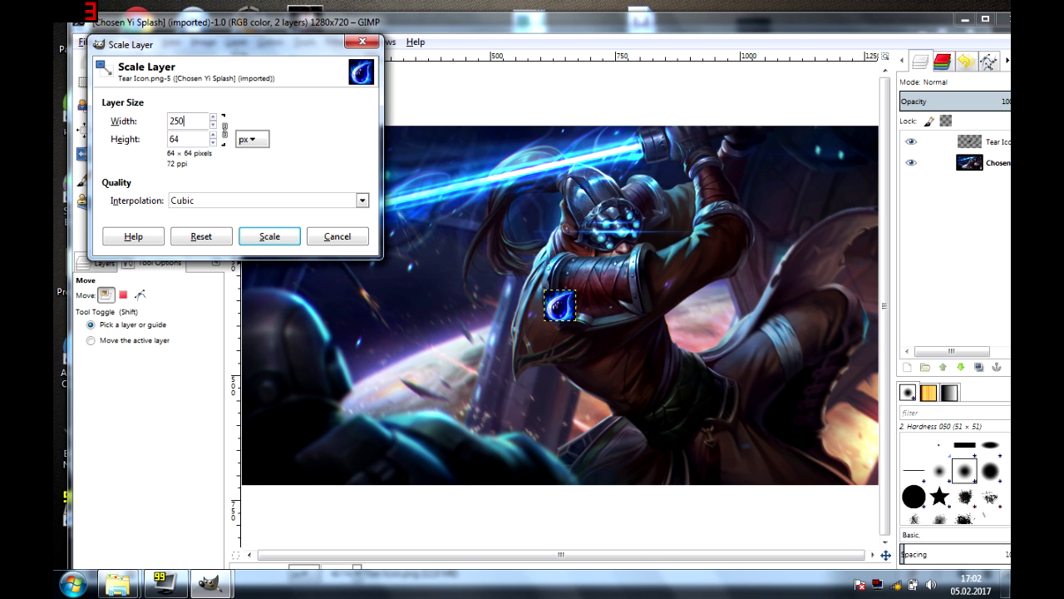
key("Tab")
left_click(269, 236)
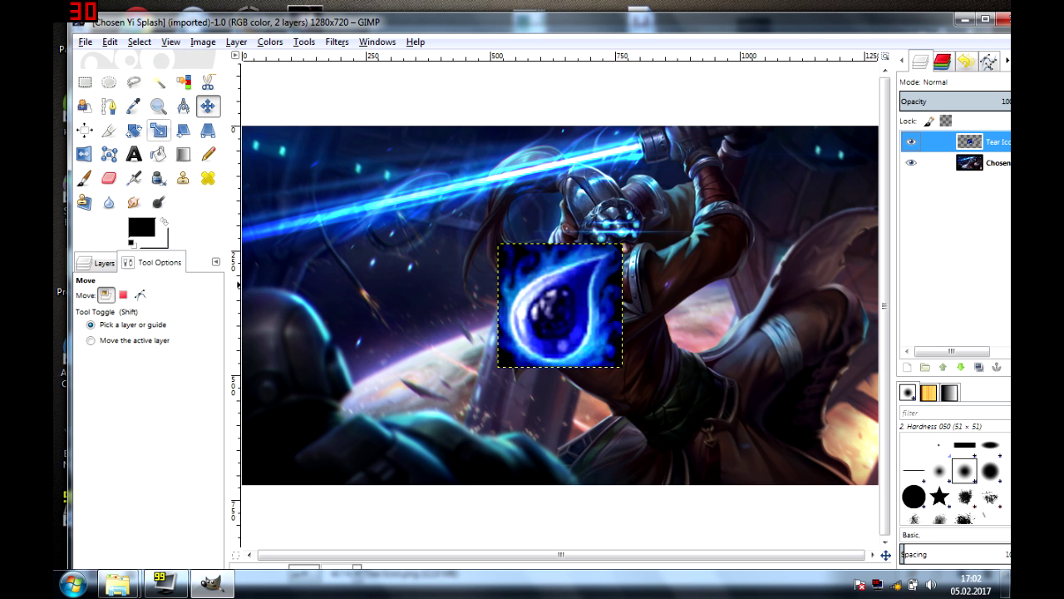
left_click_drag(560, 306, 369, 385)
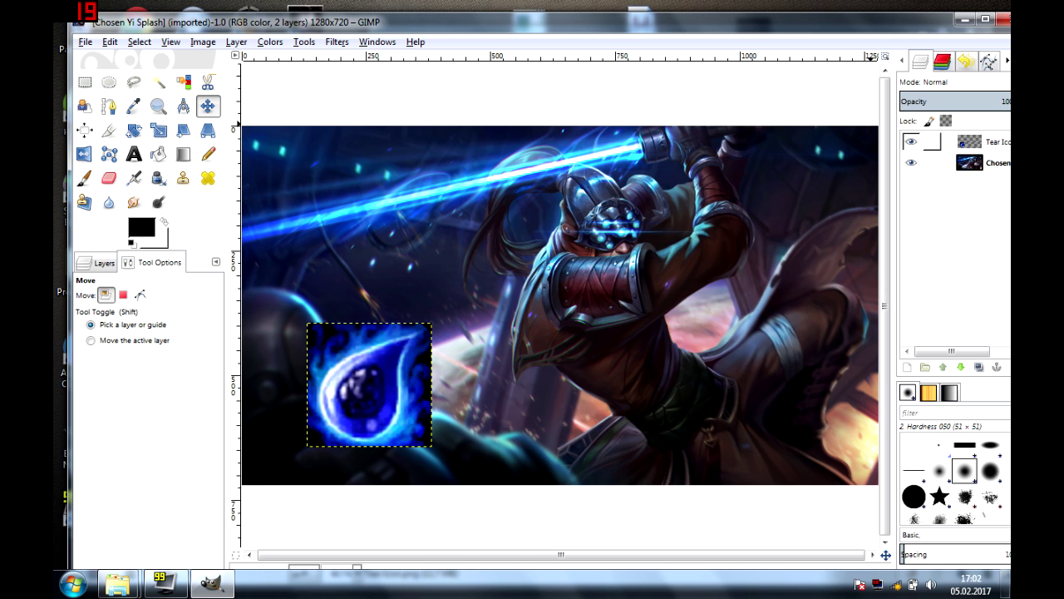
- Duplicate the Tear Icon layer and place one icon to the right of the other at about the same height
right_click(939, 142)
left_click(873, 217)
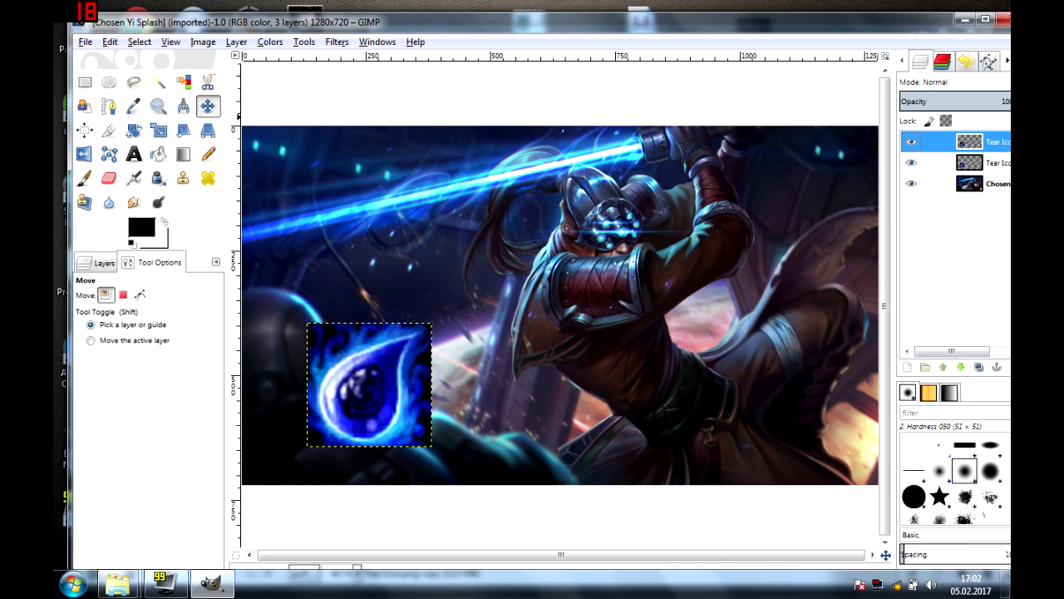
left_click_drag(369, 384, 548, 383)
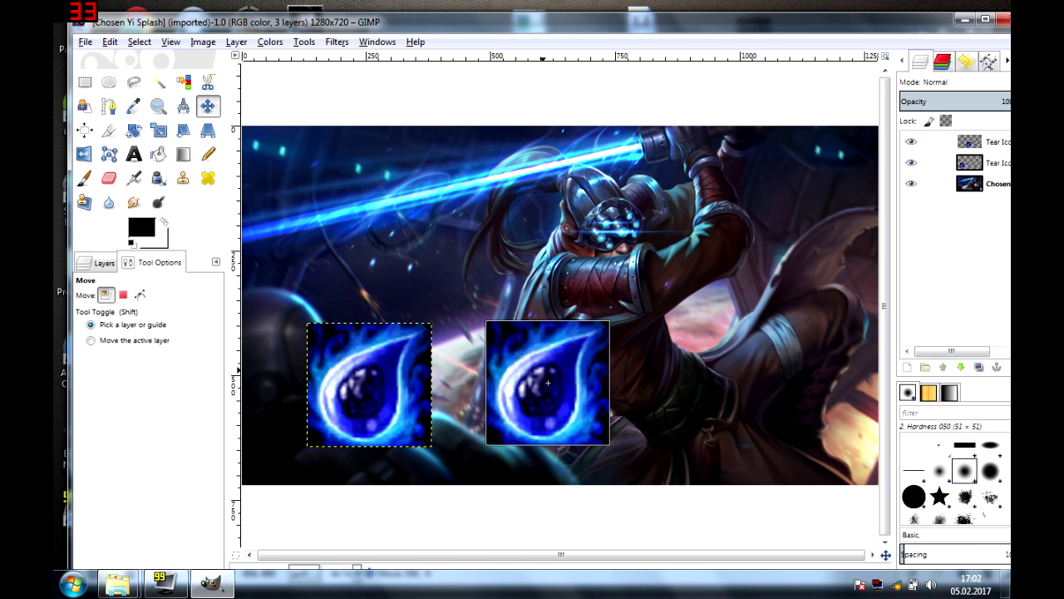
- Make a rectangular selection about 495 × 546 px around the left tear icon and activate that icon's layer
left_click(84, 81)
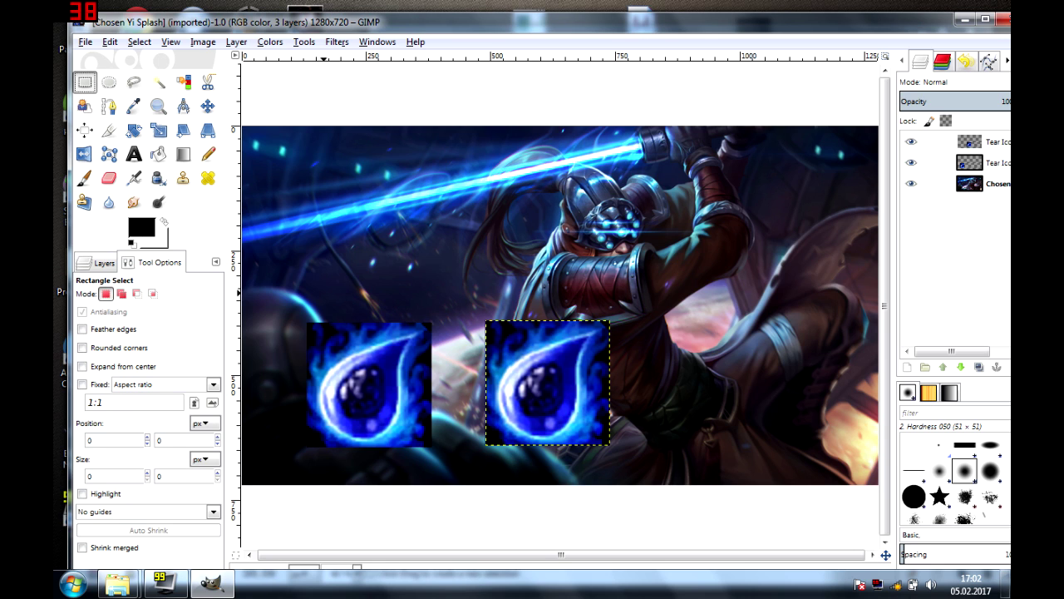
left_click_drag(252, 272, 498, 544)
left_click(970, 162)
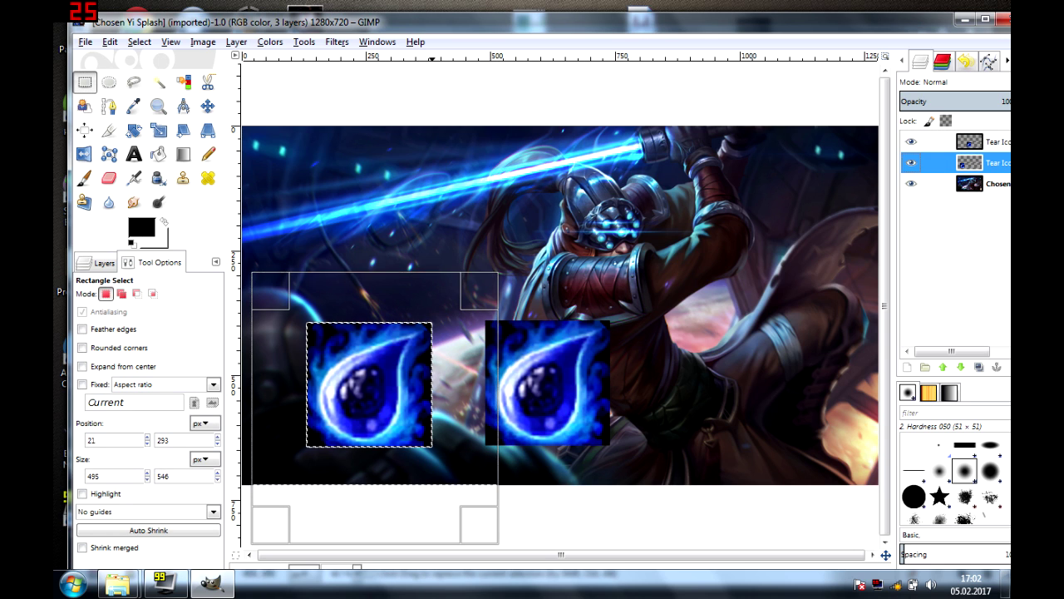
- Enlarge the left tear icon's layer boundary to 312 × 317 px with the icon centered
left_click(304, 42)
mouse_move(236, 42)
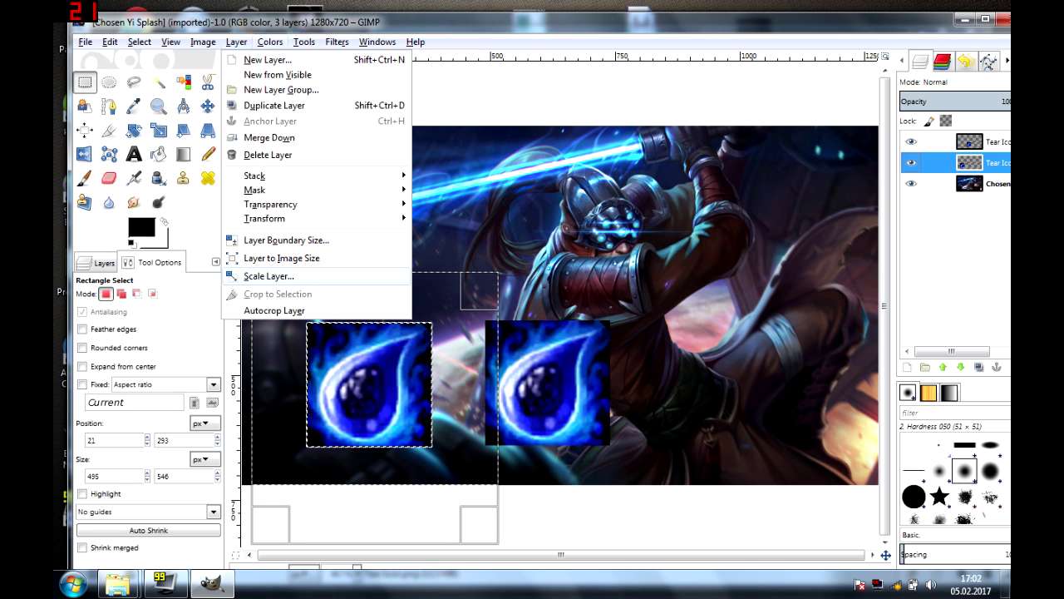
left_click(286, 239)
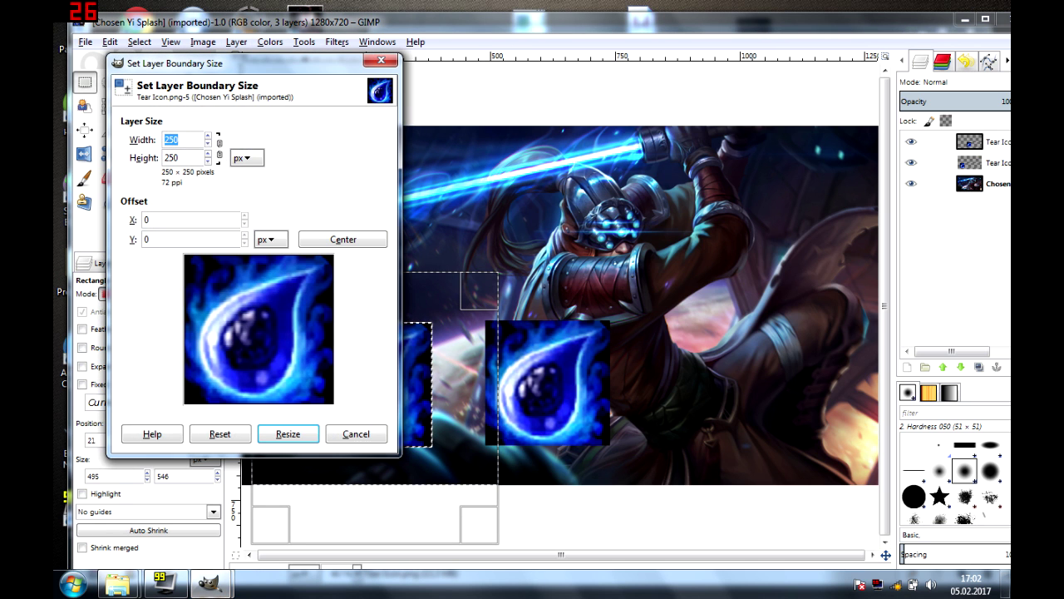
left_click(208, 154)
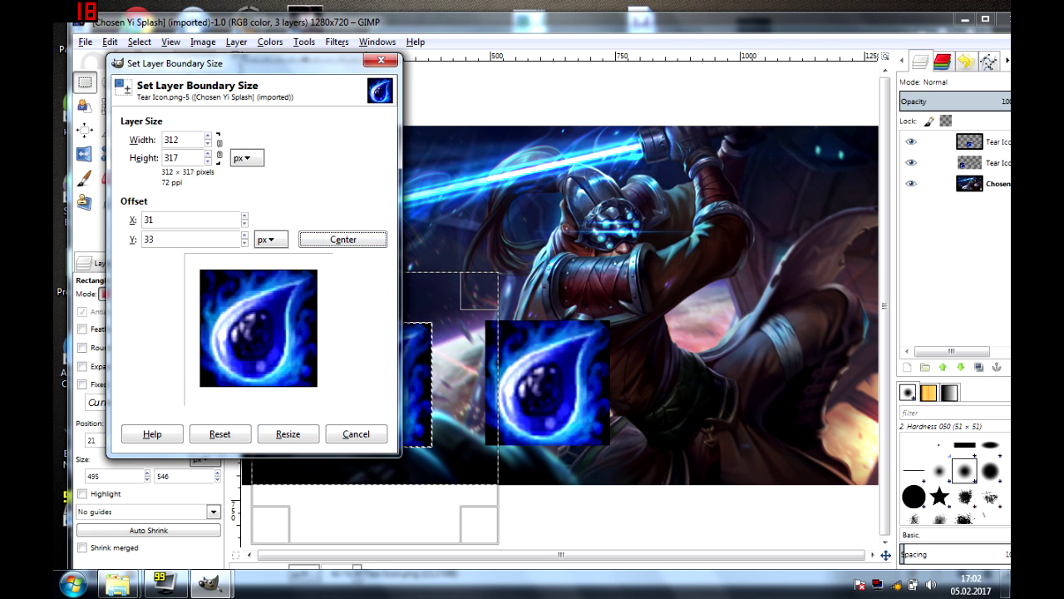
key("Return")
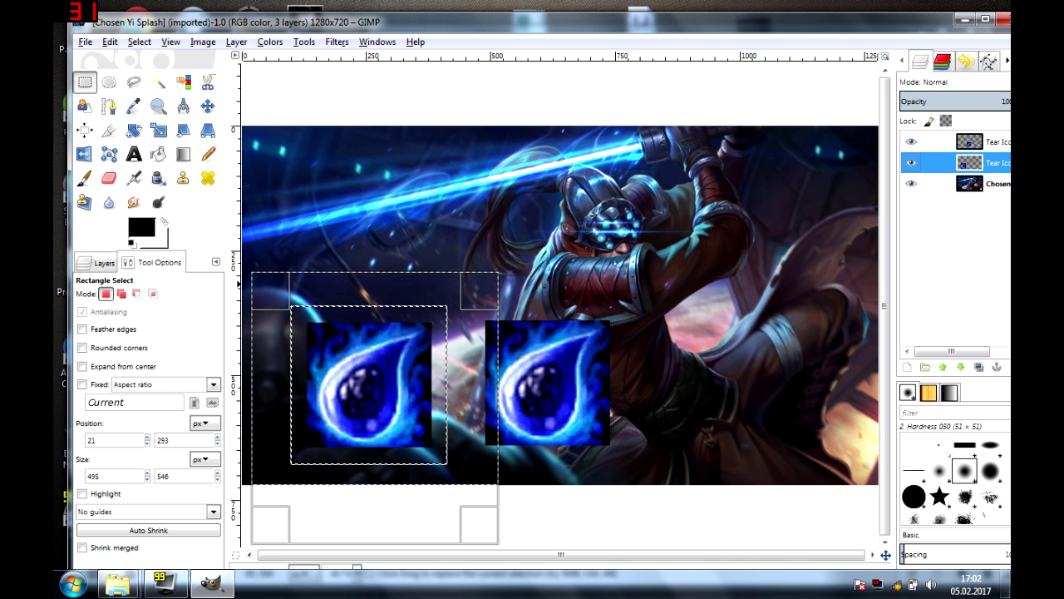
- Rotate the left tear icon slightly counterclockwise with the Rotate tool
left_click(133, 130)
left_click_drag(415, 337, 400, 321)
left_click(231, 396)
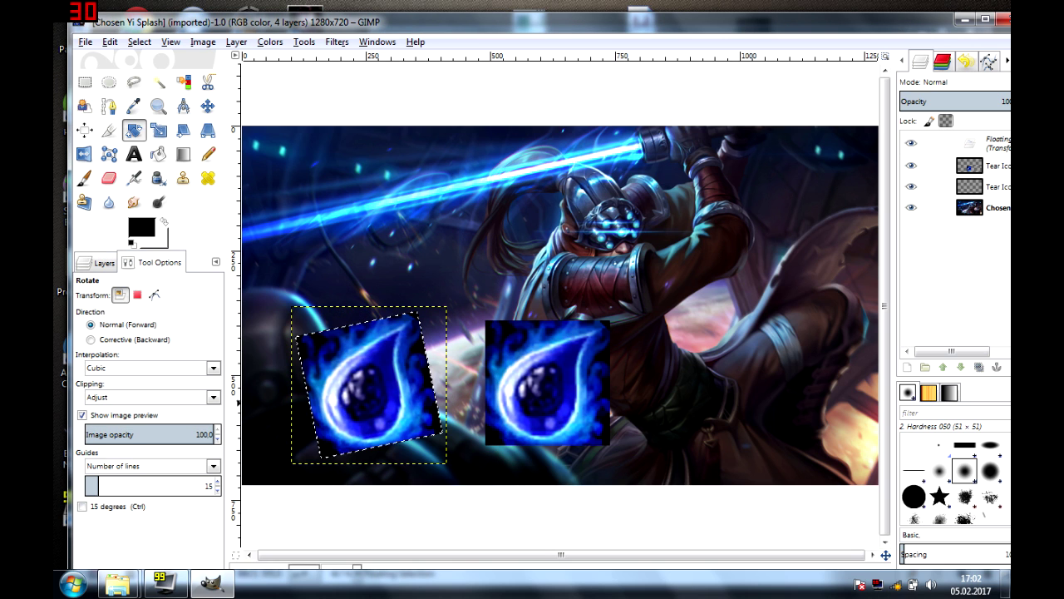
- Convert the rotated left tear icon's floating selection into a new layer
right_click(987, 143)
left_click(900, 175)
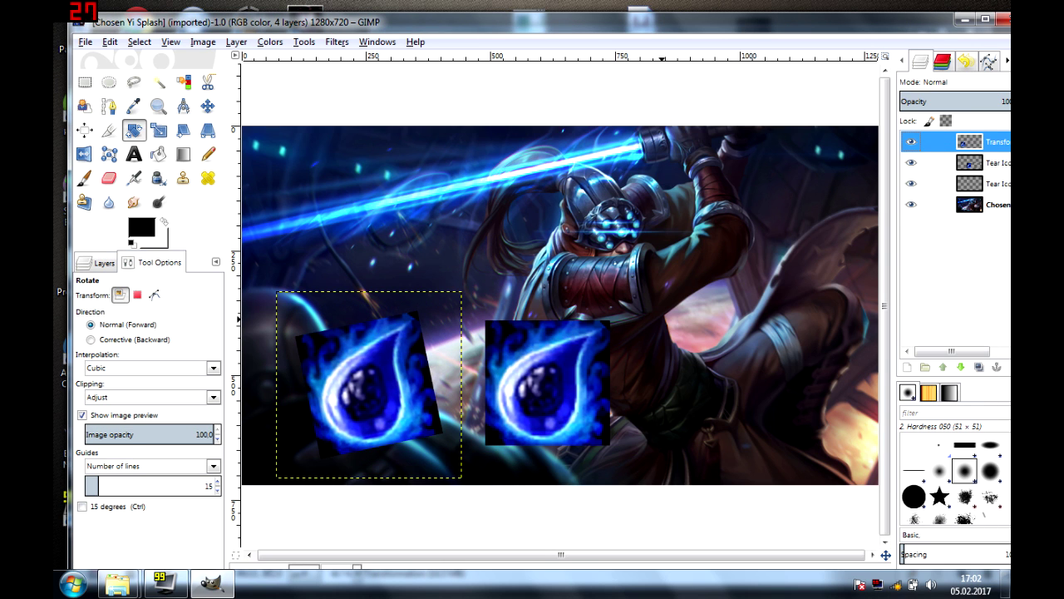
- Activate the right tear icon's layer and make a rectangular selection about 588 × 469 px around that icon
left_click(931, 163)
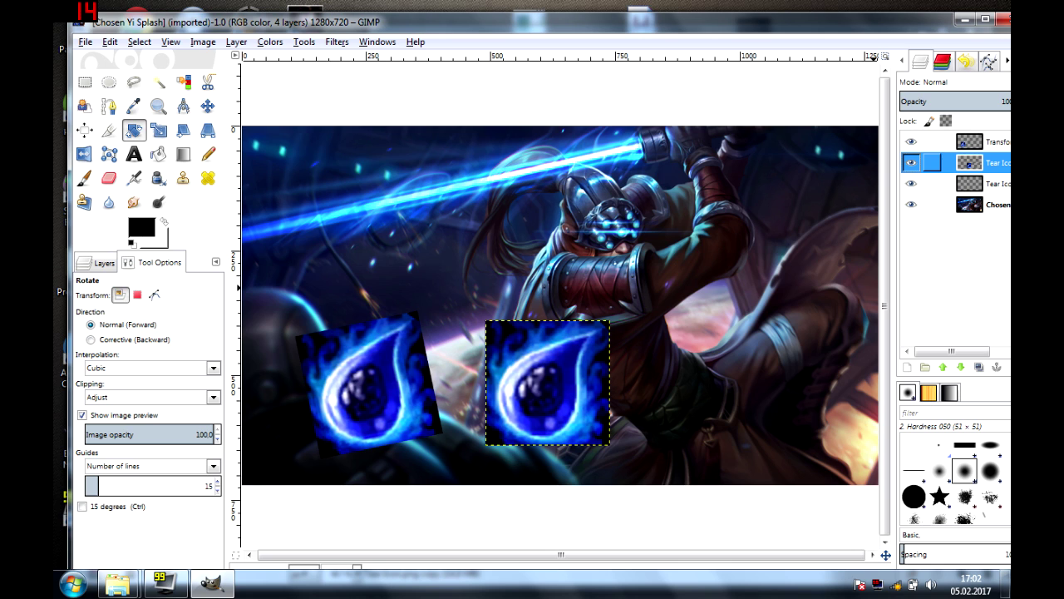
left_click(84, 82)
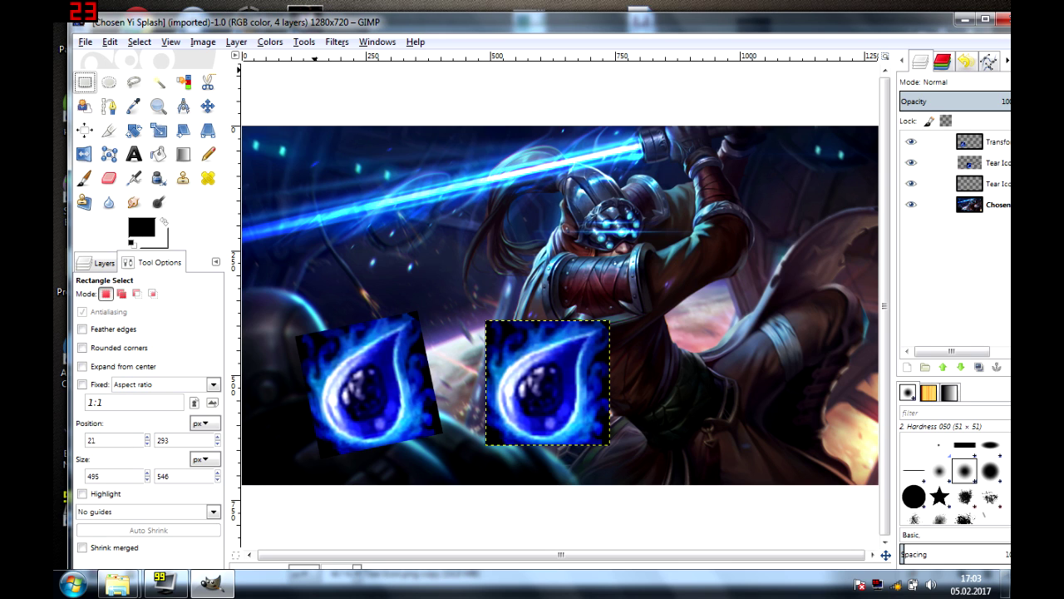
left_click_drag(429, 268, 722, 502)
- Enlarge the right tear icon's layer boundary to 366 × 348 px with the icon centered
left_click(304, 41)
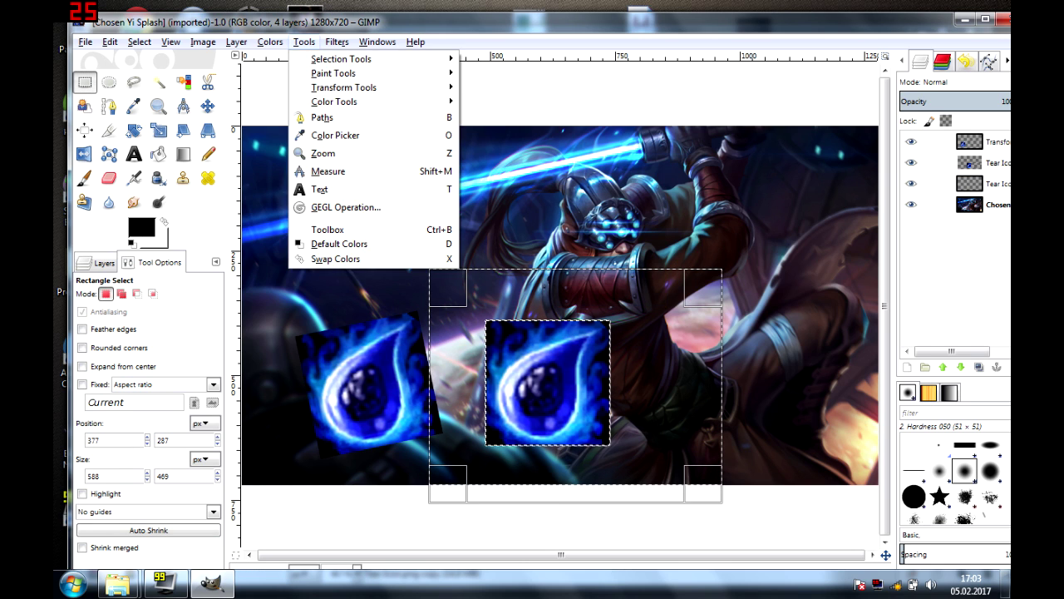
mouse_move(270, 42)
mouse_move(236, 41)
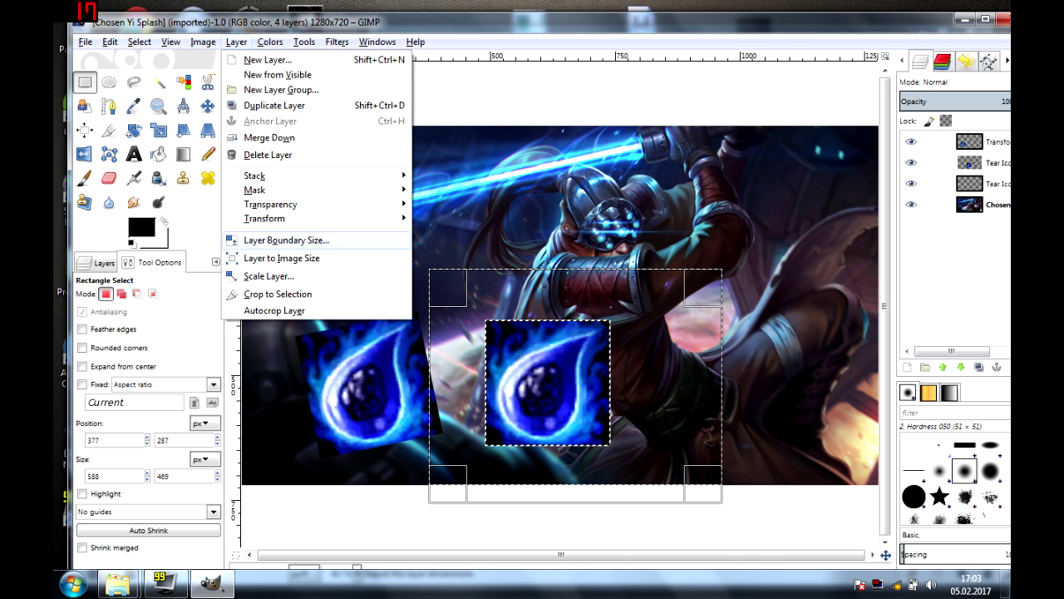
left_click(283, 240)
type("250")
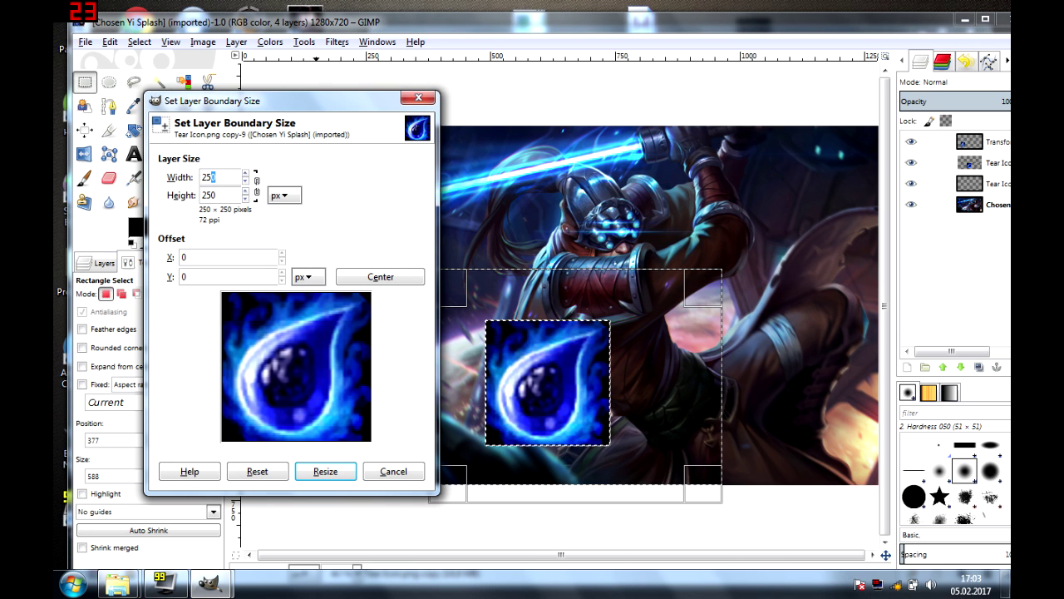
left_click(245, 173)
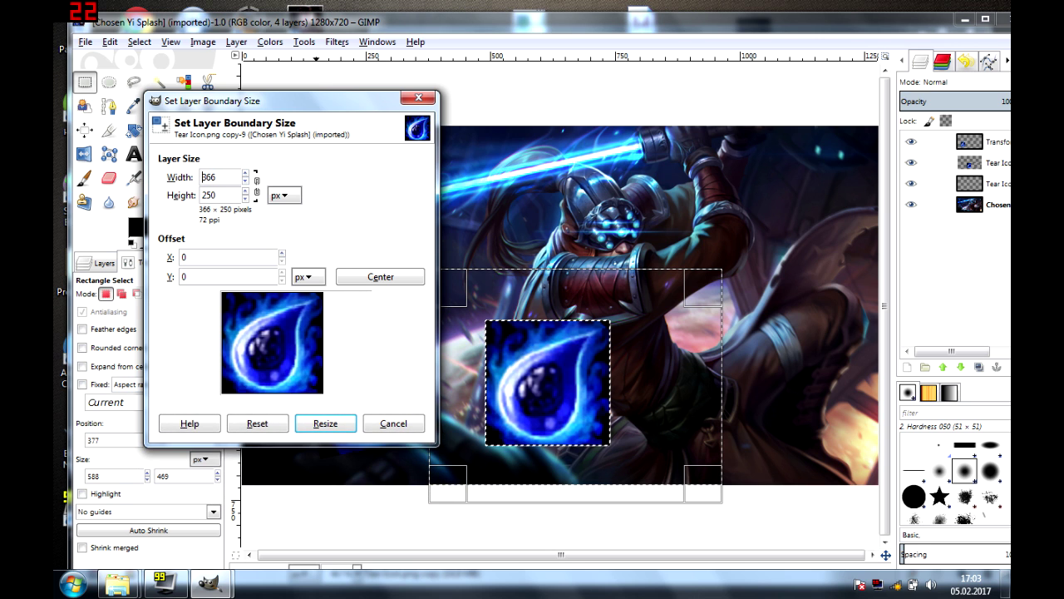
left_click(245, 191)
left_click(245, 191)
left_click(380, 277)
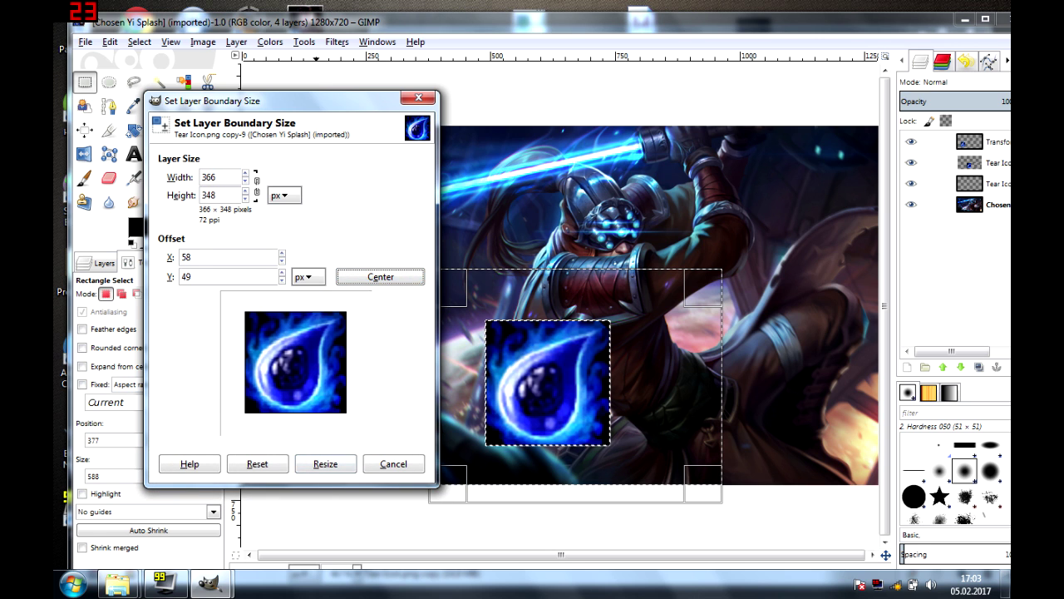
left_click(325, 464)
- Rotate the right tear icon clockwise by about 10.73° and convert the floating result into a new layer
left_click(134, 129)
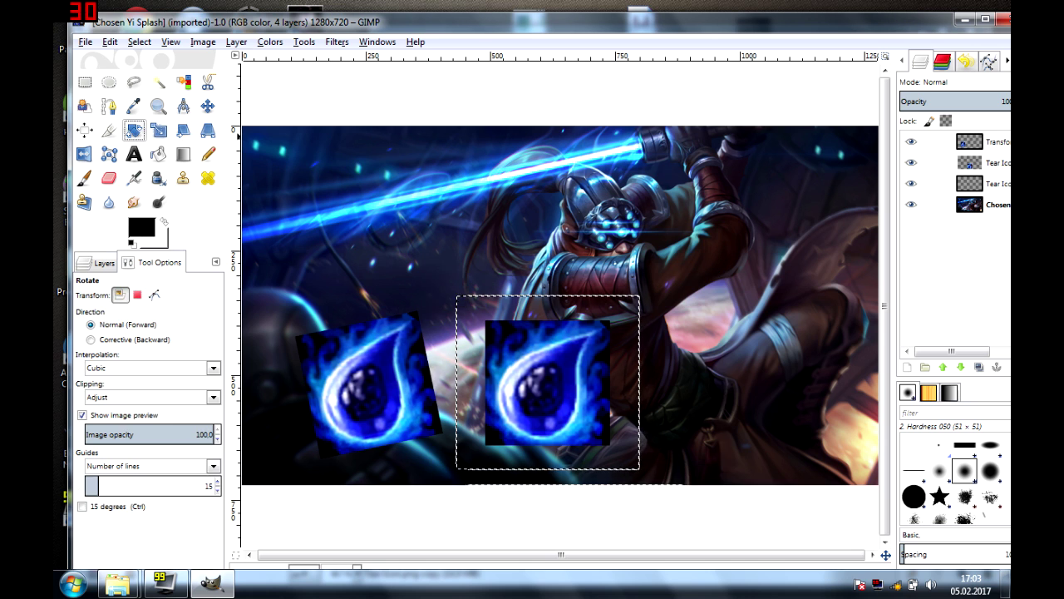
left_click_drag(565, 324, 576, 328)
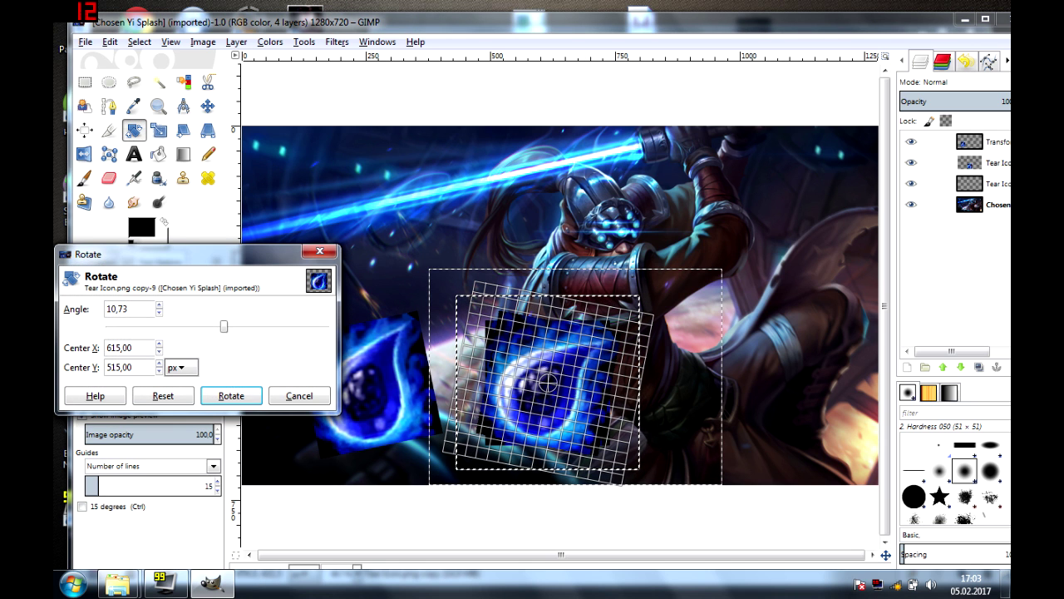
left_click(231, 395)
right_click(977, 153)
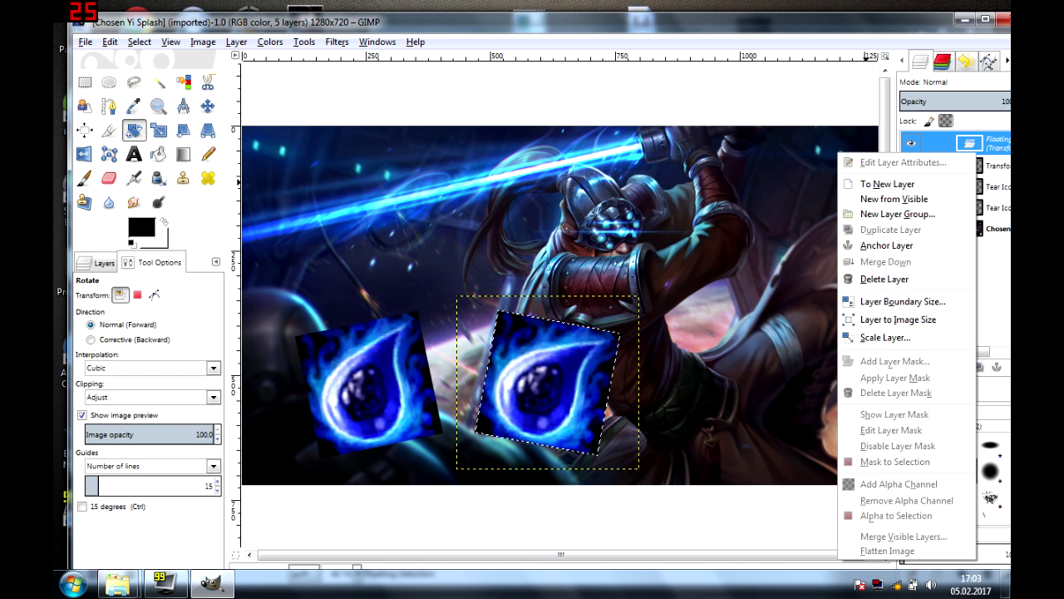
left_click(887, 184)
- Delete the two leftover Tear Icon layers beneath the rotated icon layers
right_click(990, 182)
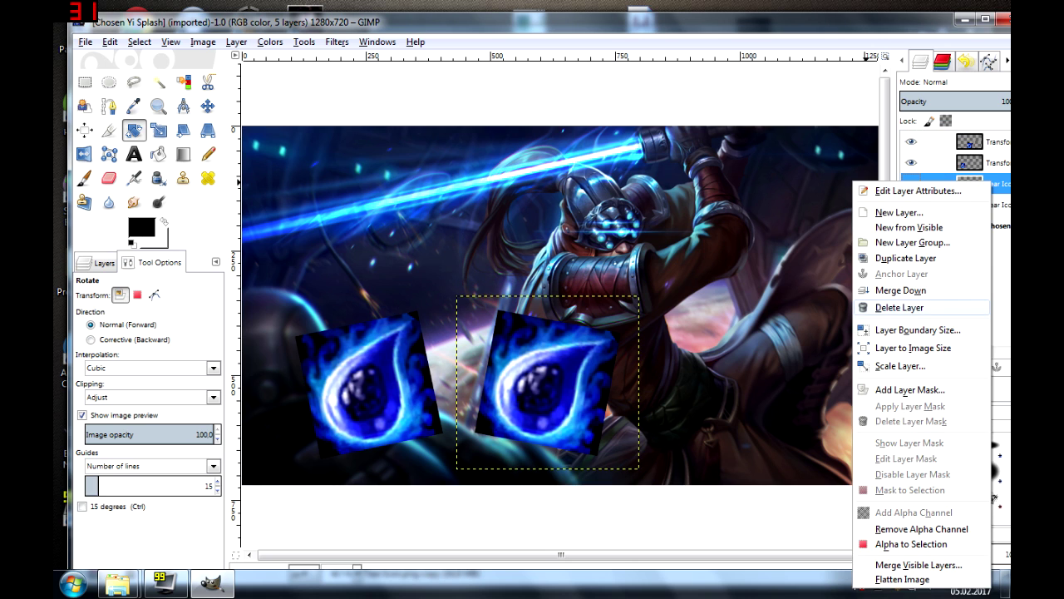
left_click(900, 307)
right_click(987, 187)
left_click(895, 311)
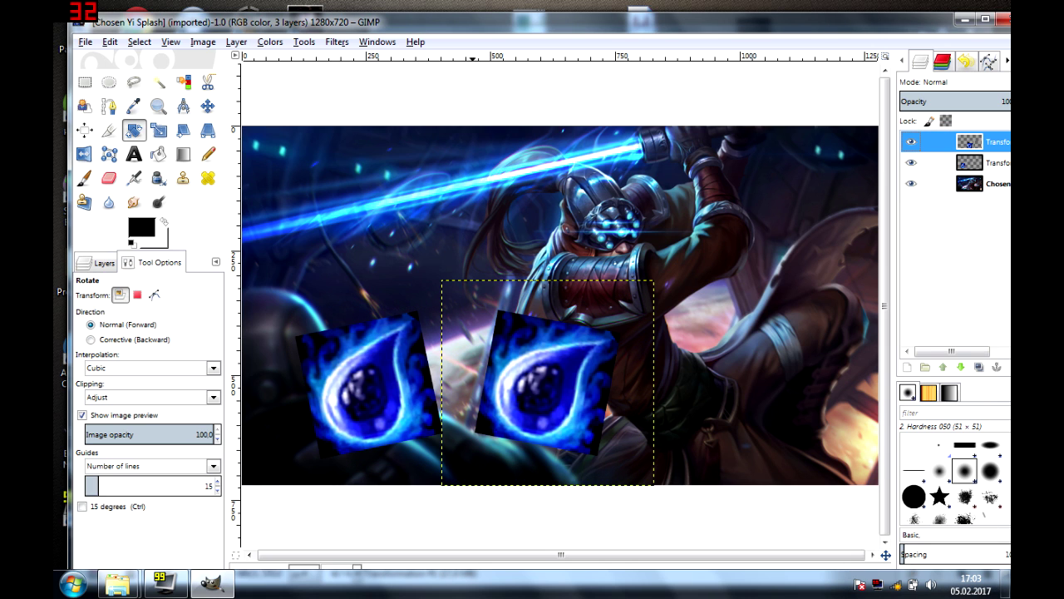
- Move the right tear icon slightly up, and the left tear icon slightly up and to the right
left_click(208, 106)
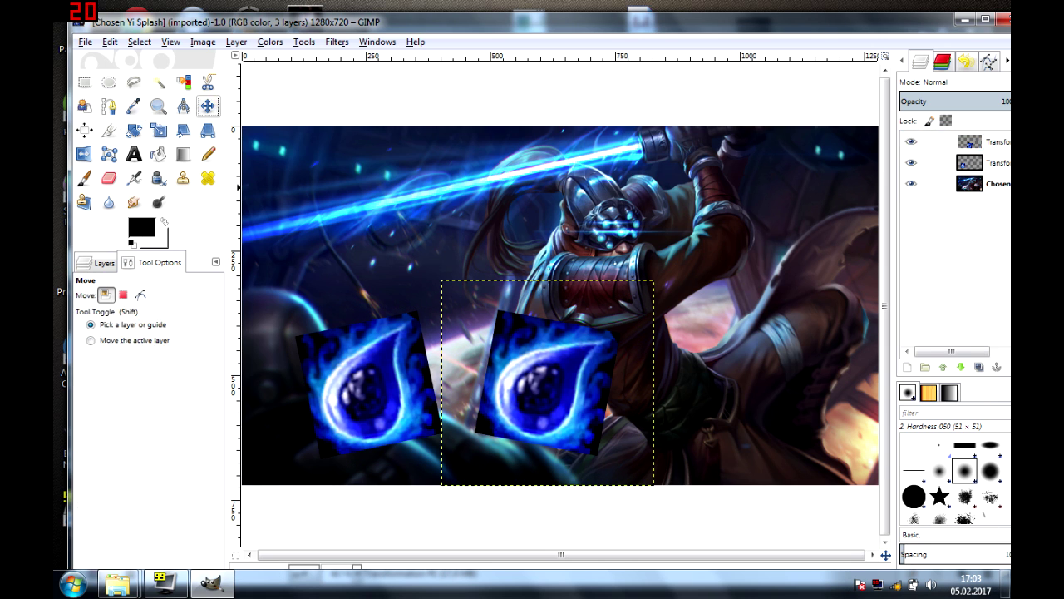
left_click_drag(505, 354, 504, 325)
left_click(368, 384)
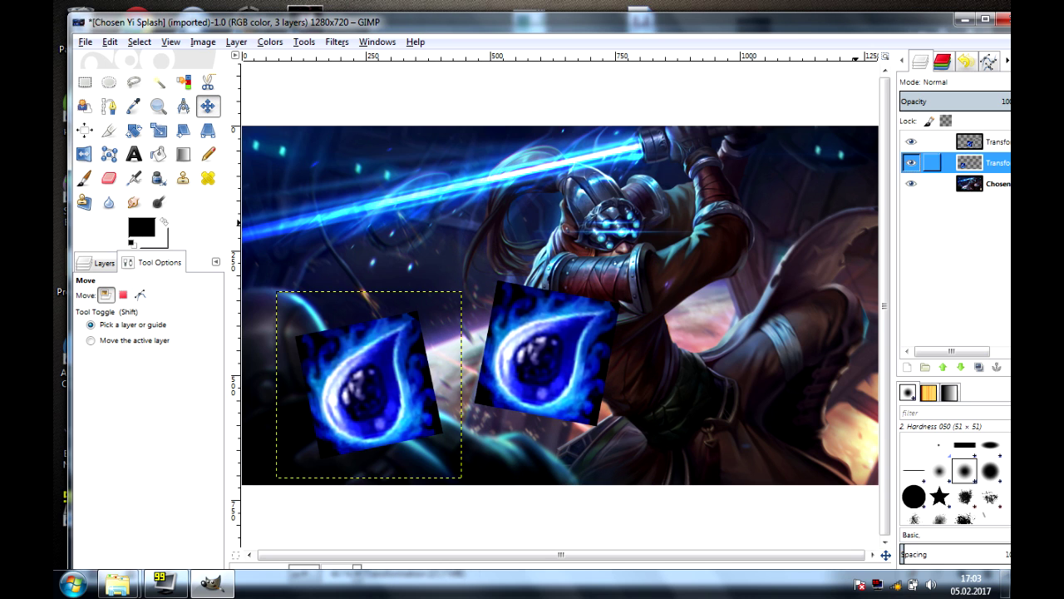
mouse_move(369, 384)
left_mouse_down()
mouse_move(373, 356)
mouse_move(374, 365)
left_mouse_up()
- Select the whole left tear icon by color with a threshold of about 246.7 and grow the selection by 6 px
left_click(183, 82)
left_click(373, 354)
left_click(208, 383)
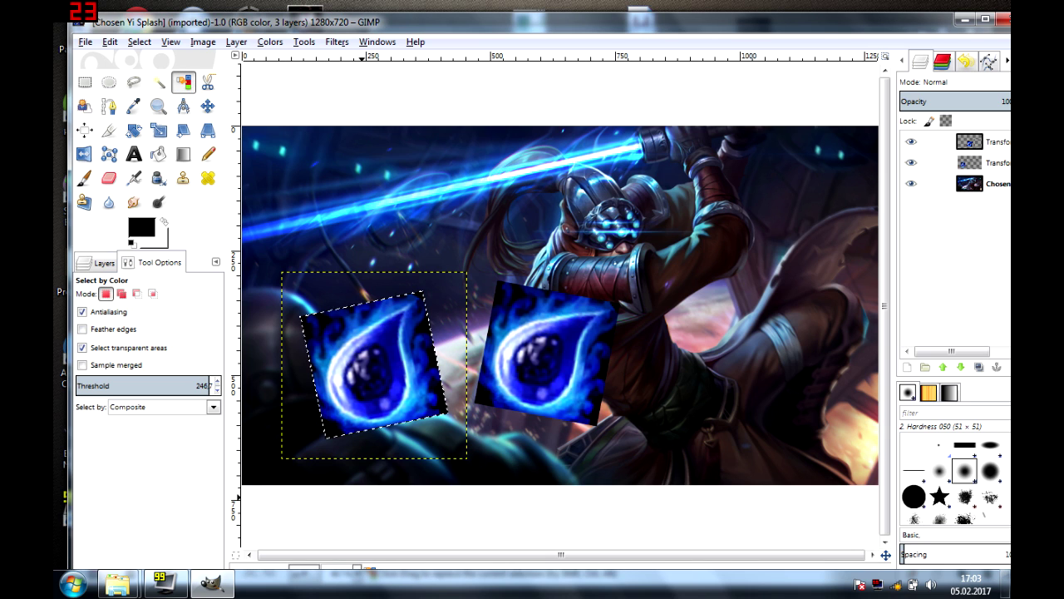
left_click(139, 42)
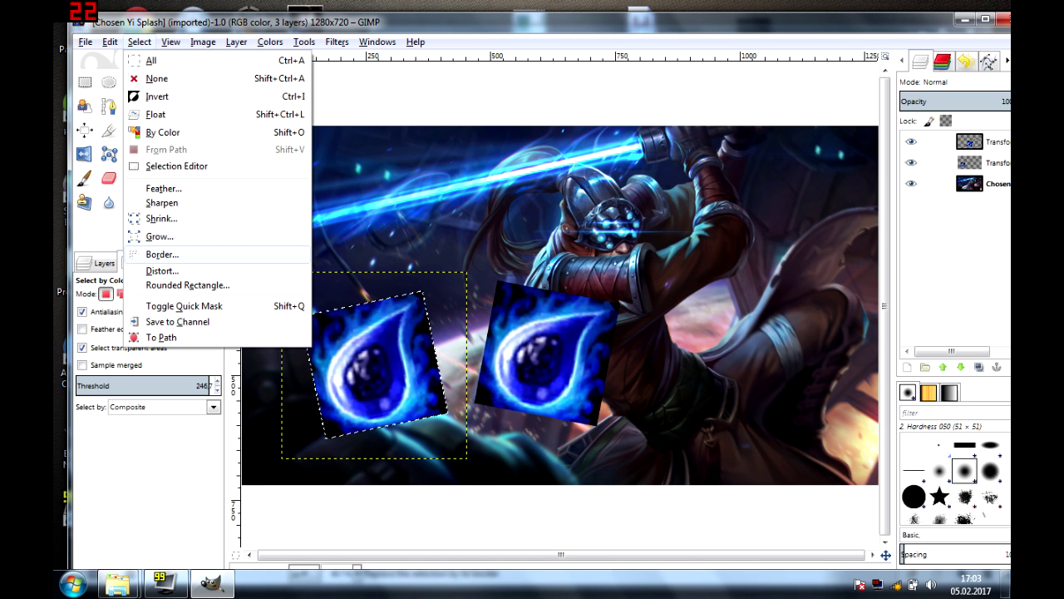
left_click(163, 235)
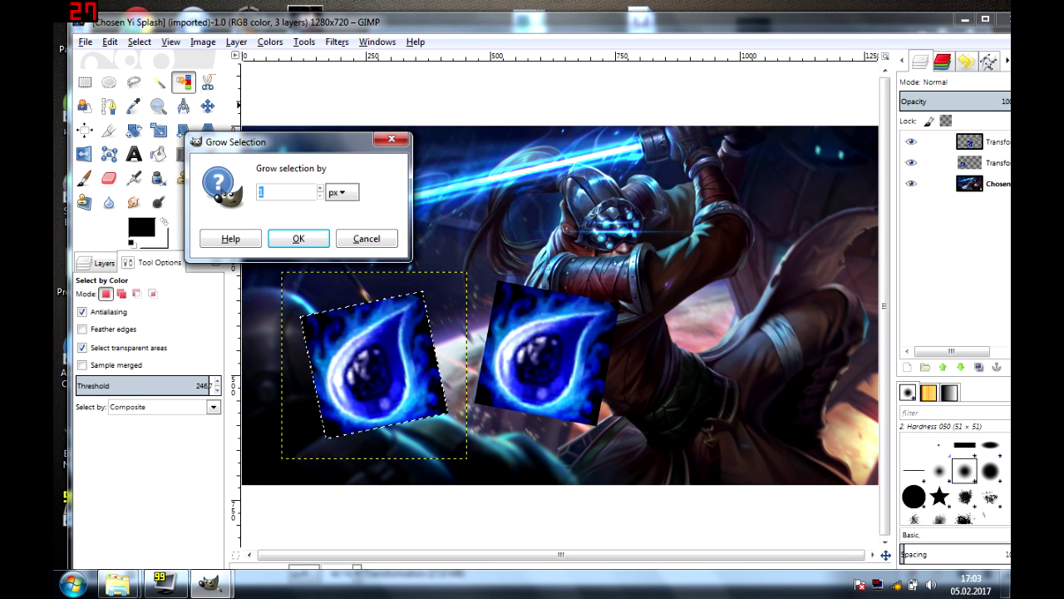
type("6")
key("Return")
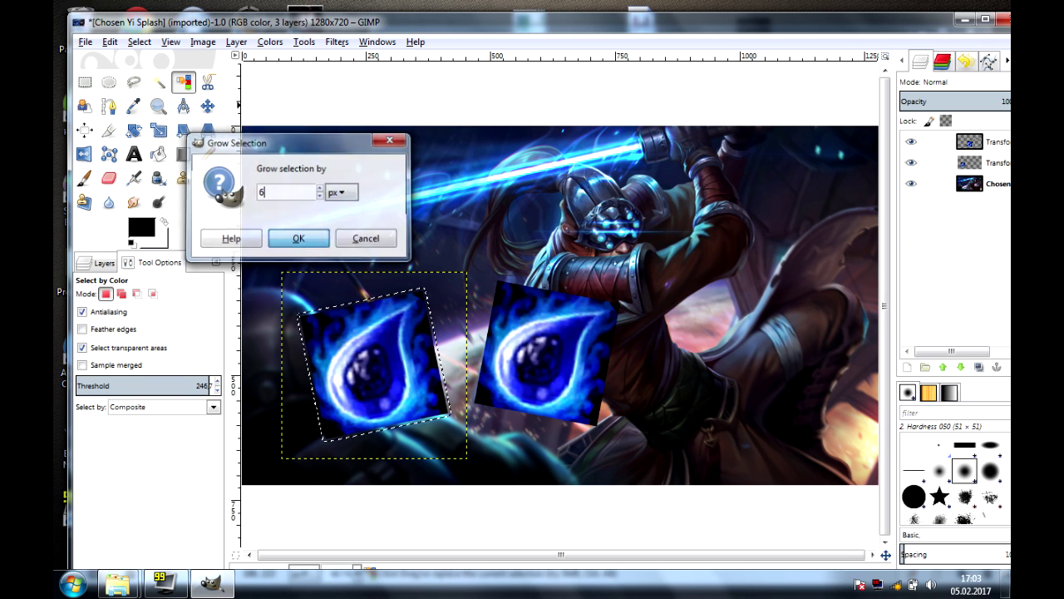
- Duplicate the left tear icon's layer
right_click(969, 141)
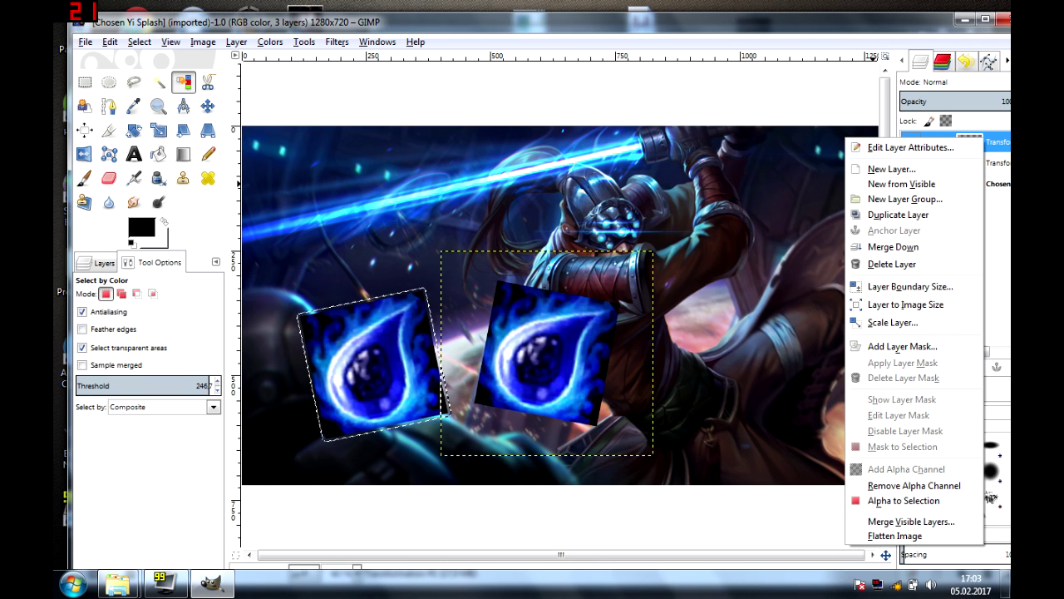
left_click(998, 162)
left_click(969, 162)
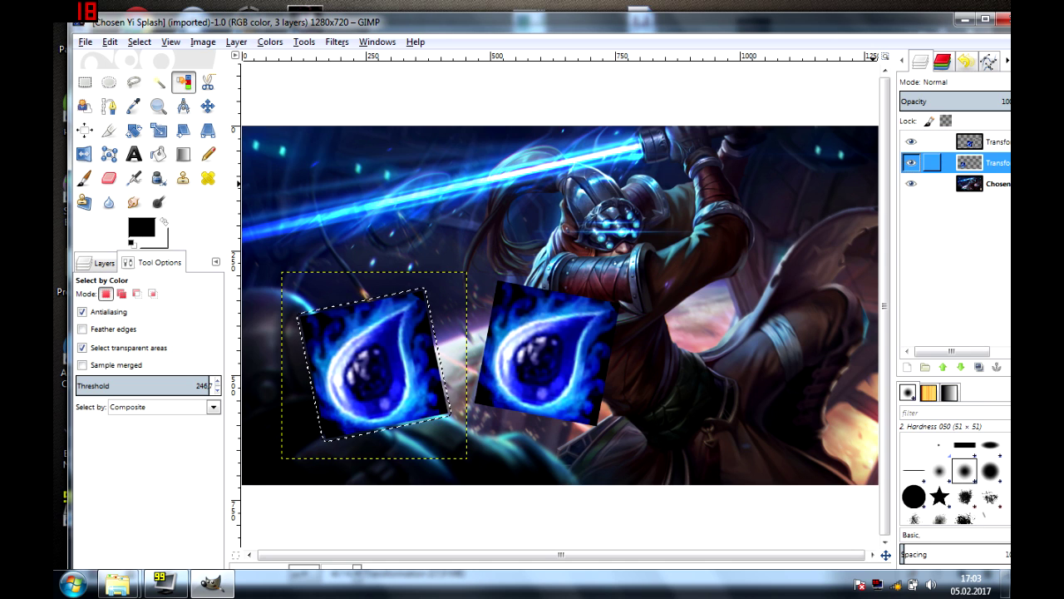
right_click(968, 162)
left_click(915, 237)
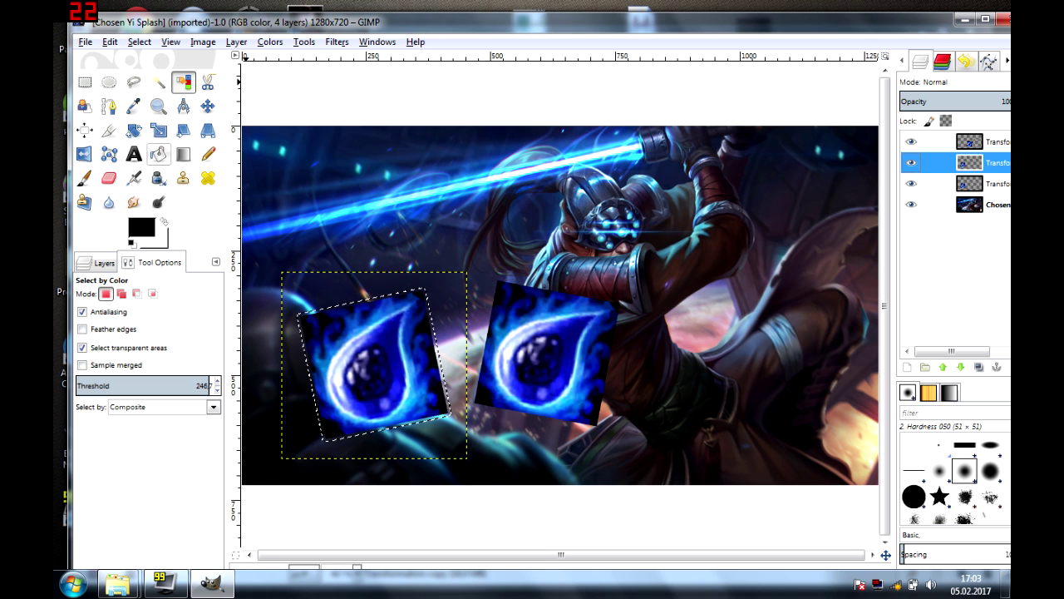
- Fill the grown selection on the duplicated left icon layer with the linear Golden gradient, running from its left edge to its right edge
left_click(158, 154)
left_click(183, 154)
left_click(96, 341)
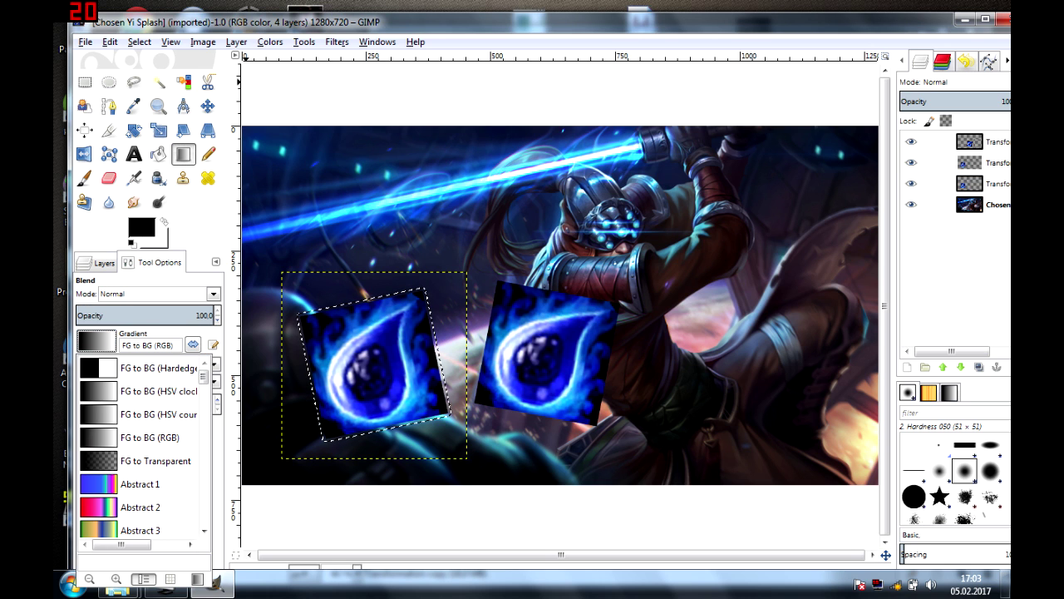
scroll(141, 449, "down", 15)
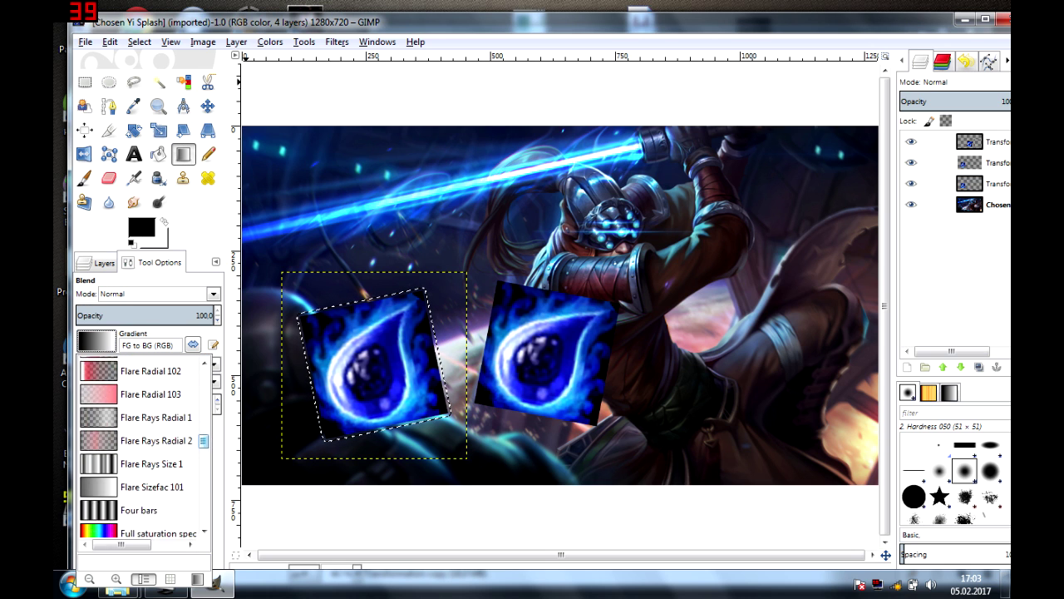
scroll(141, 449, "up", 1)
left_click_drag(204, 461, 204, 460)
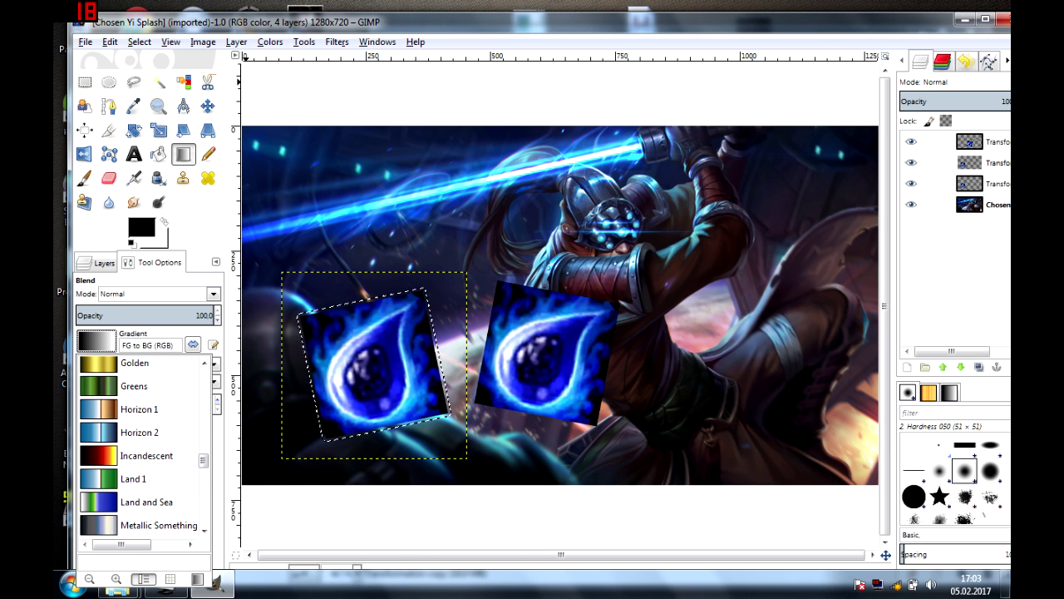
double_click(135, 362)
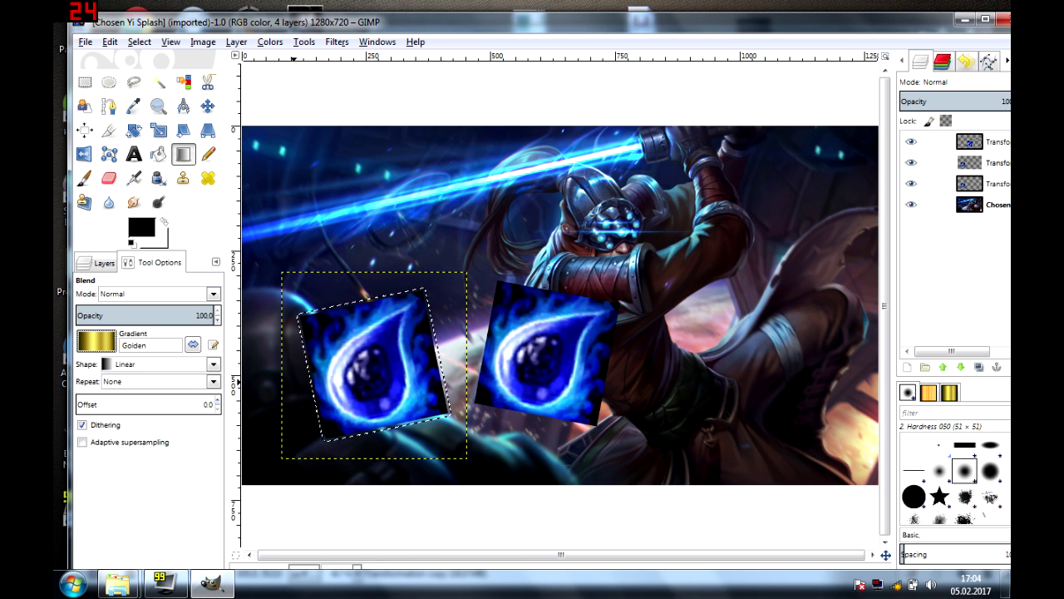
left_click_drag(293, 381, 459, 374)
- Move the golden layer beneath the left tear icon's layer and replace the selection with a rectangle about 289 × 125 px above the right icon
left_click_drag(971, 162, 998, 198)
left_click(84, 81)
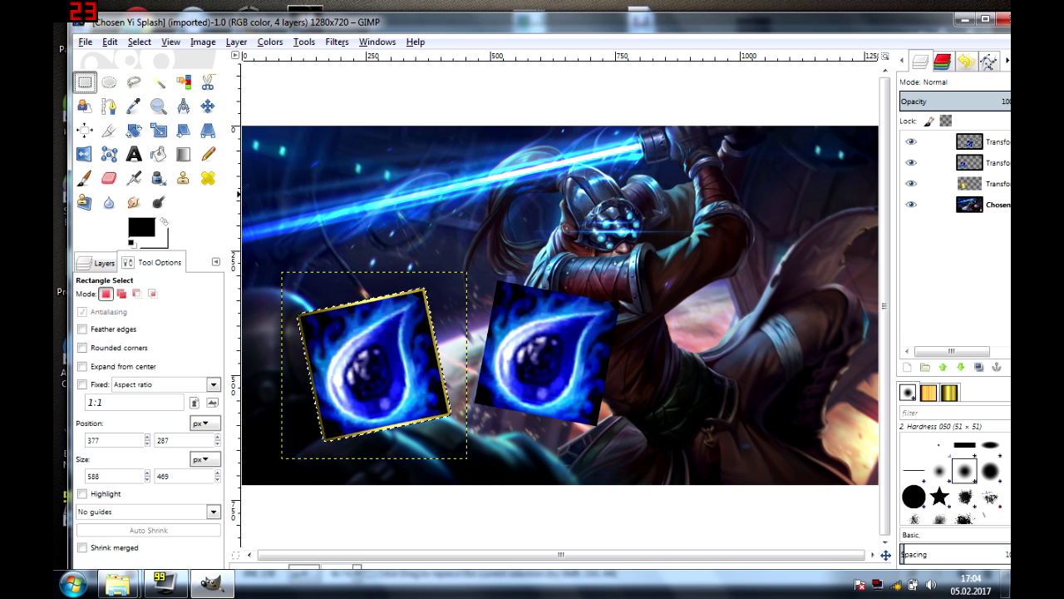
left_click_drag(475, 191, 619, 253)
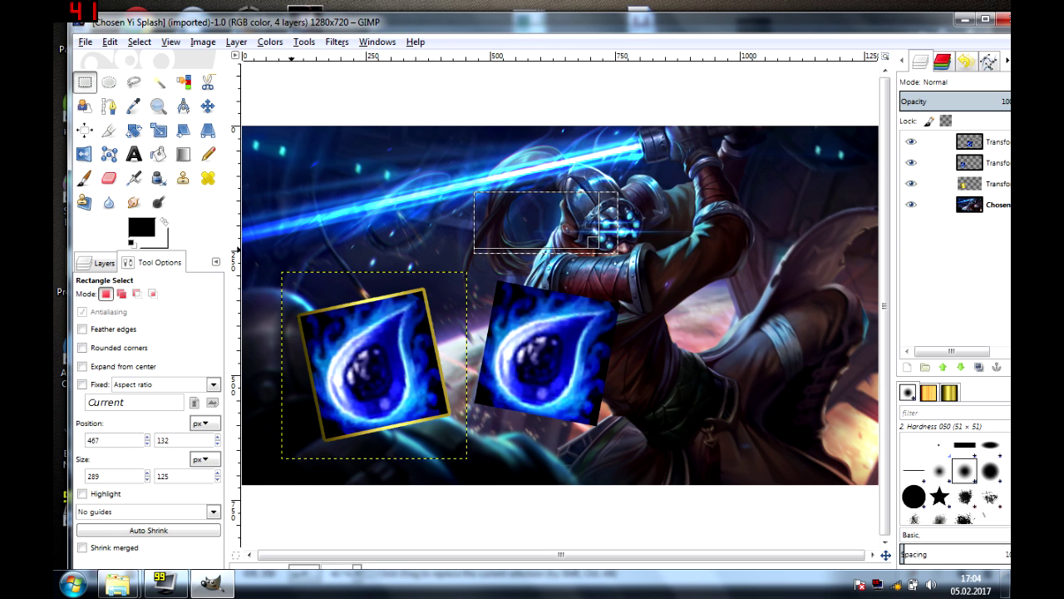
- Select the whole right tear icon by color on its own layer and grow the selection by 6 px
left_click(989, 162)
left_click(989, 141)
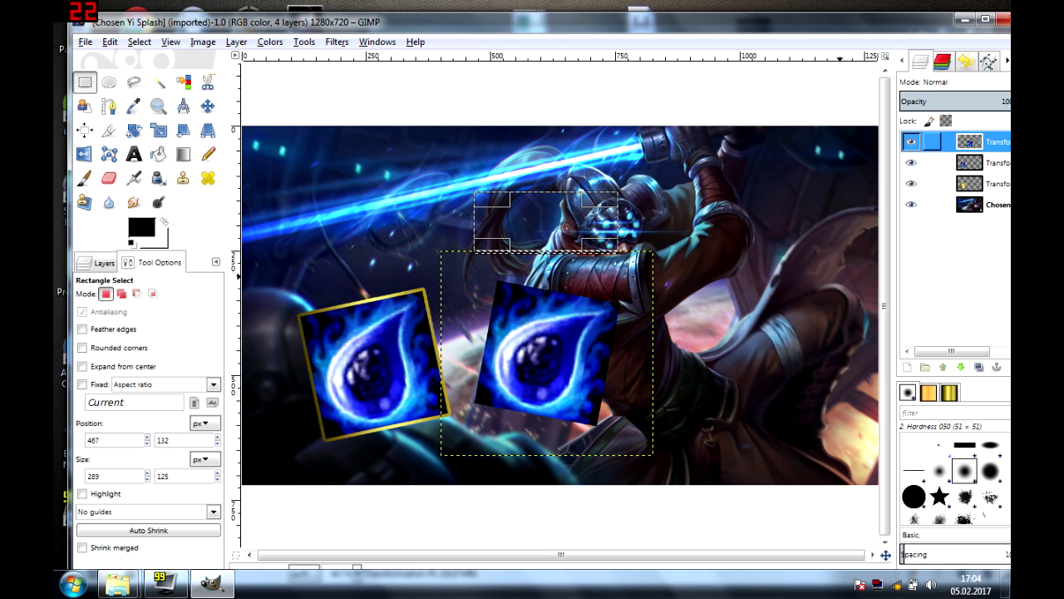
left_click(182, 81)
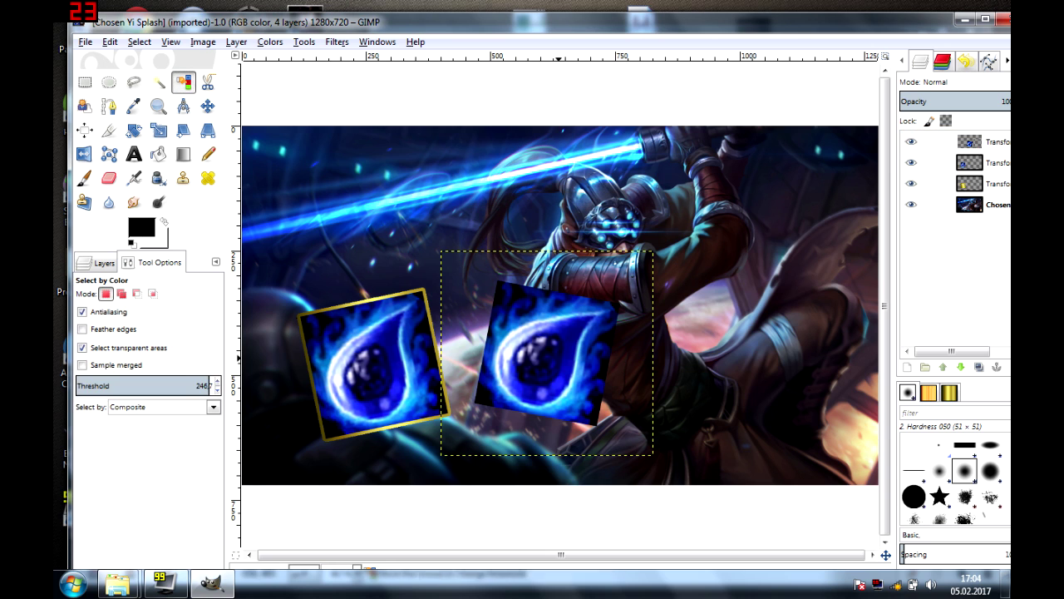
left_click(203, 42)
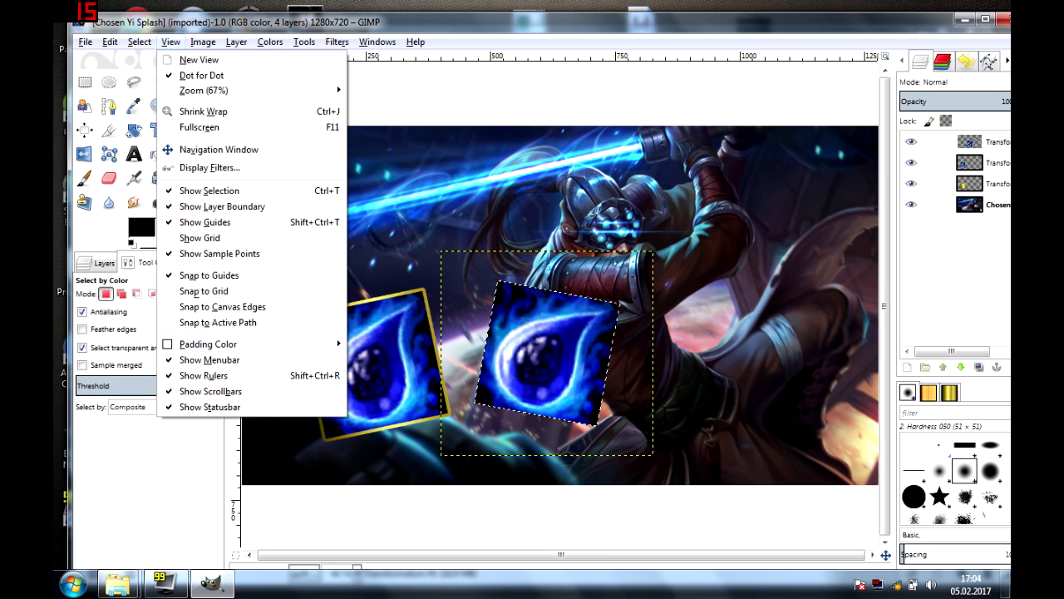
mouse_move(202, 41)
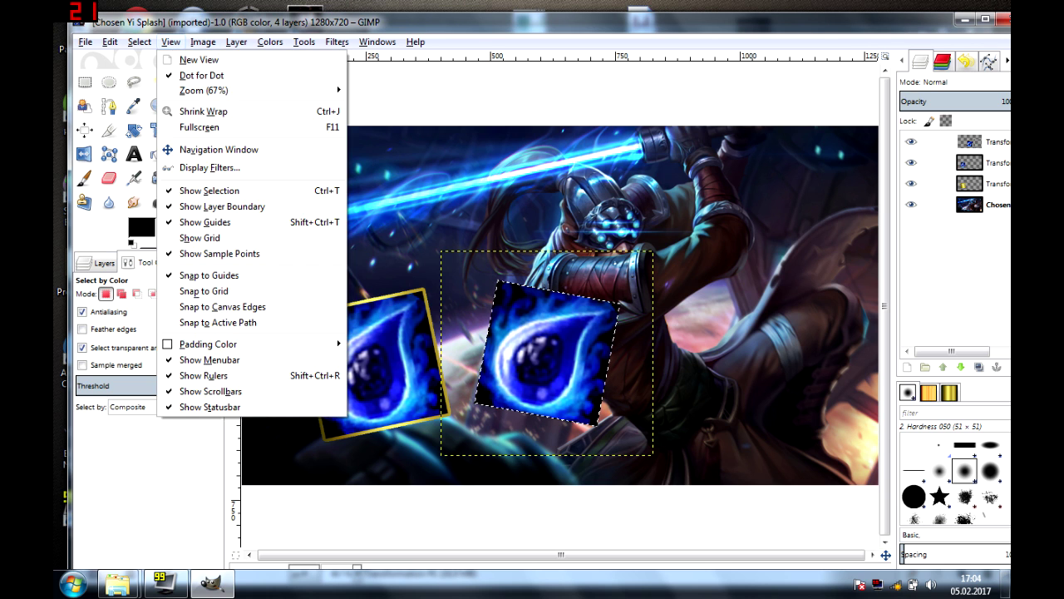
left_click(191, 238)
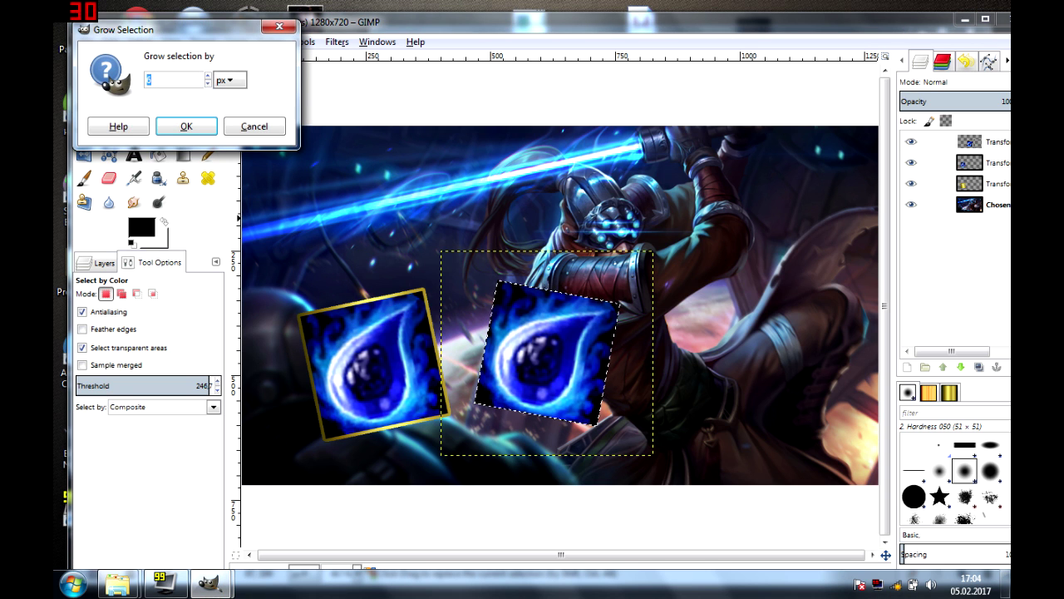
key("Return")
- Duplicate the right tear icon's layer
right_click(931, 141)
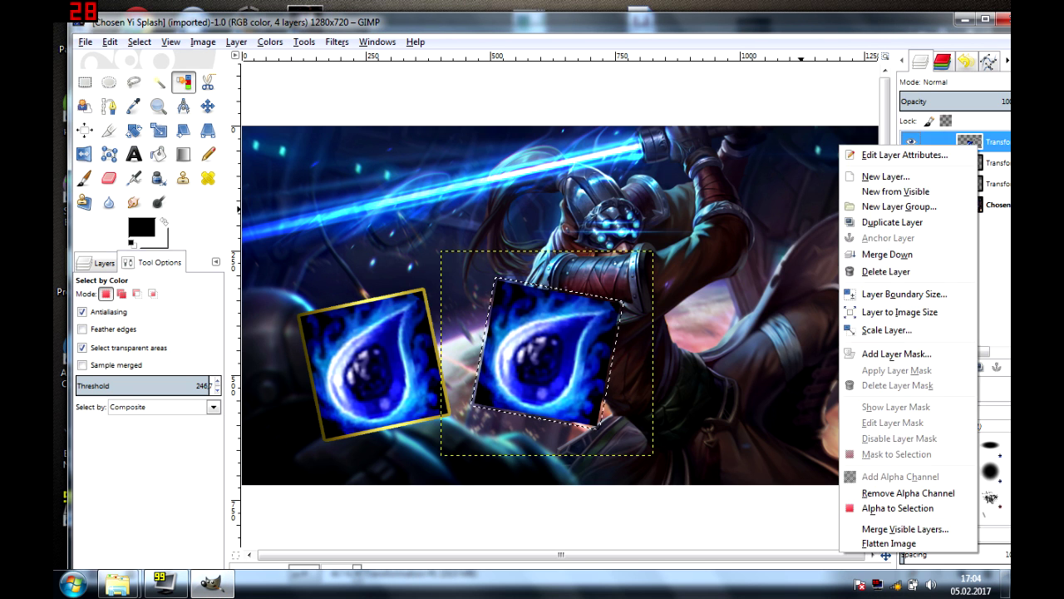
left_click(892, 222)
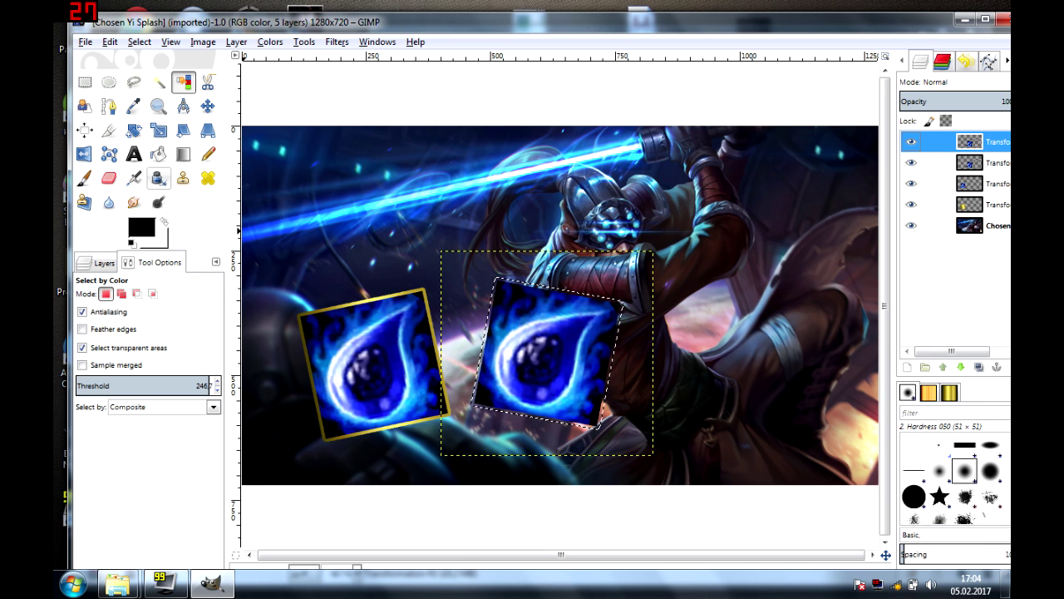
- Fill the grown selection on the duplicated right icon layer with the linear Golden gradient, undoing a vertical fill in favor of left to right
key("shift+b")
key("l")
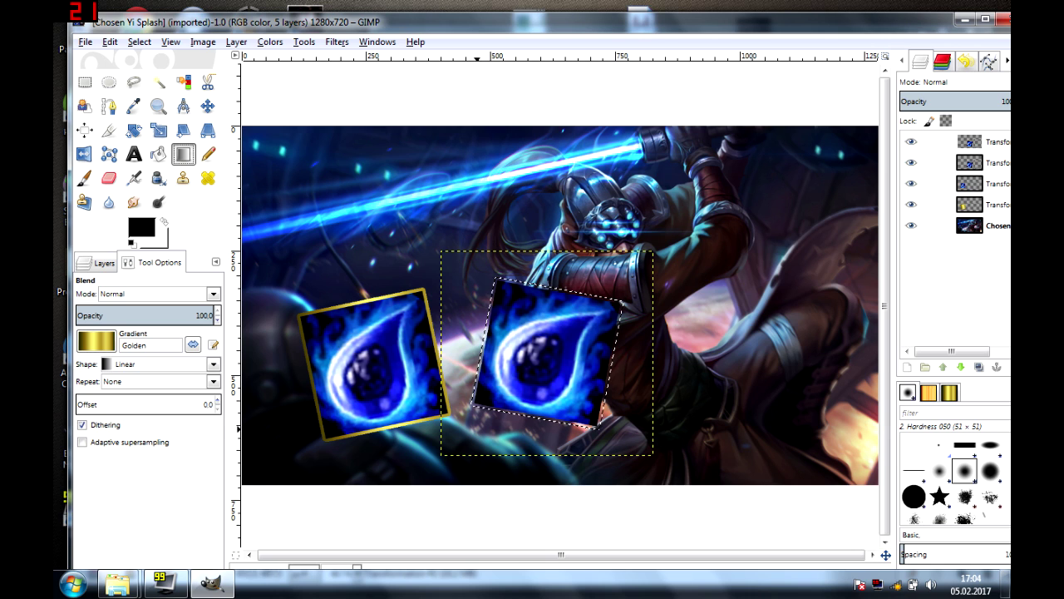
left_click_drag(514, 420, 540, 268)
left_click(109, 41)
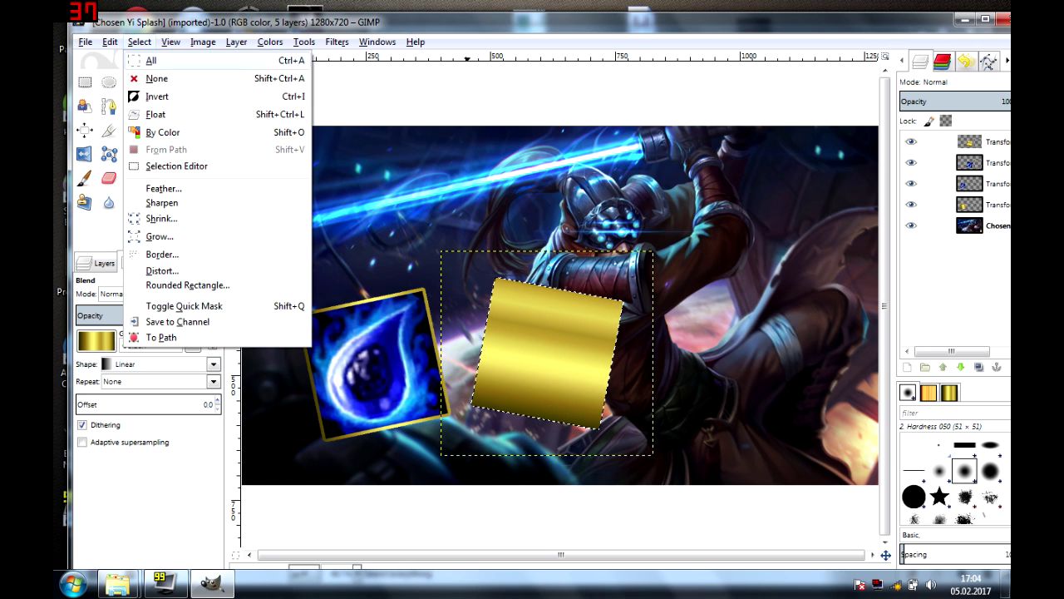
left_click(133, 56)
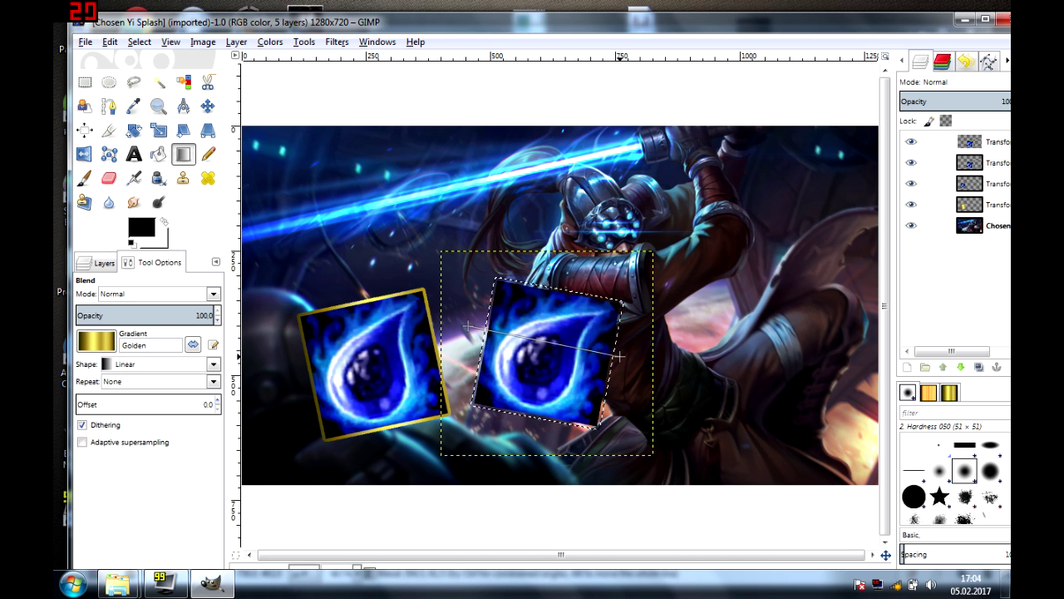
key("ctrl+y")
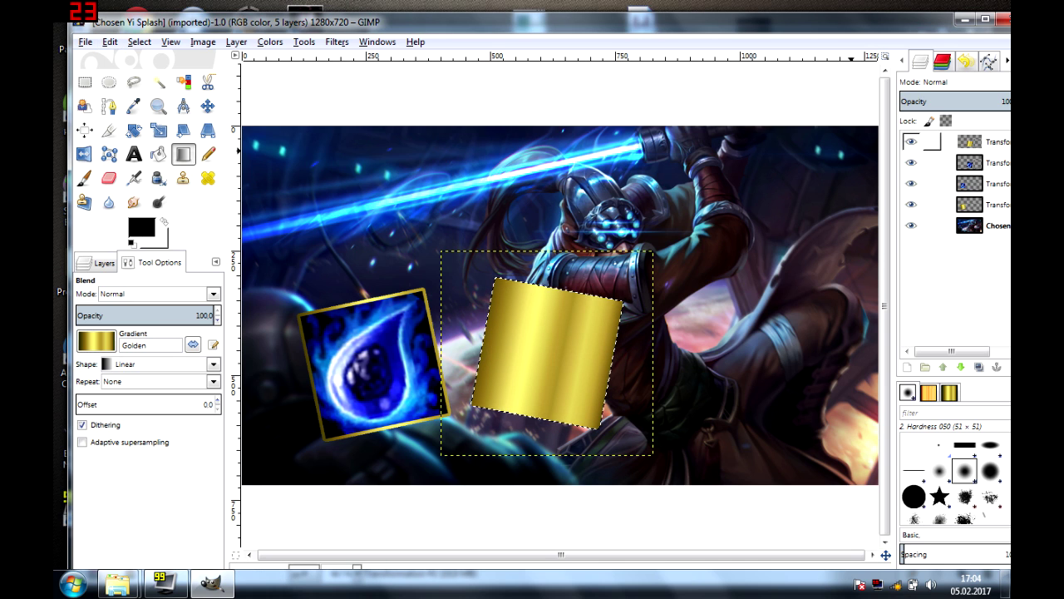
- Move the golden layer beneath the right tear icon's layer and replace the selection with a rectangle about 207 × 258 px at the image's lower right
key("ctrl+z")
key("r")
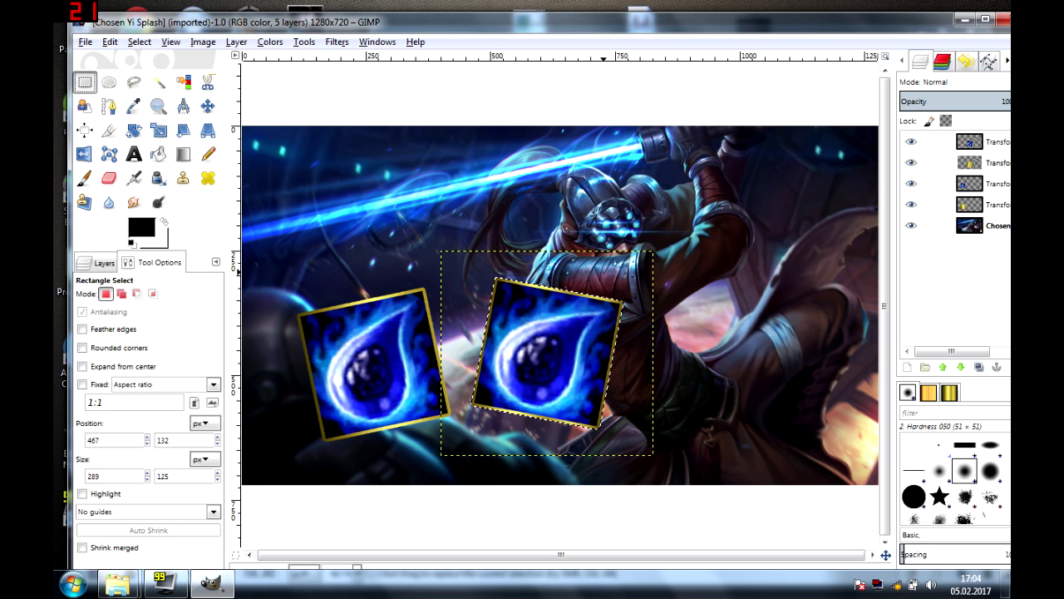
left_click_drag(763, 321, 865, 448)
- Look through the image thumbnails in the Img Resources folder window behind the editor, then return to the composition
left_click_drag(811, 15, 605, 148)
left_click_drag(980, 350, 980, 166)
scroll(831, 349, "down", 10)
scroll(832, 350, "down", 10)
scroll(831, 349, "down", 3)
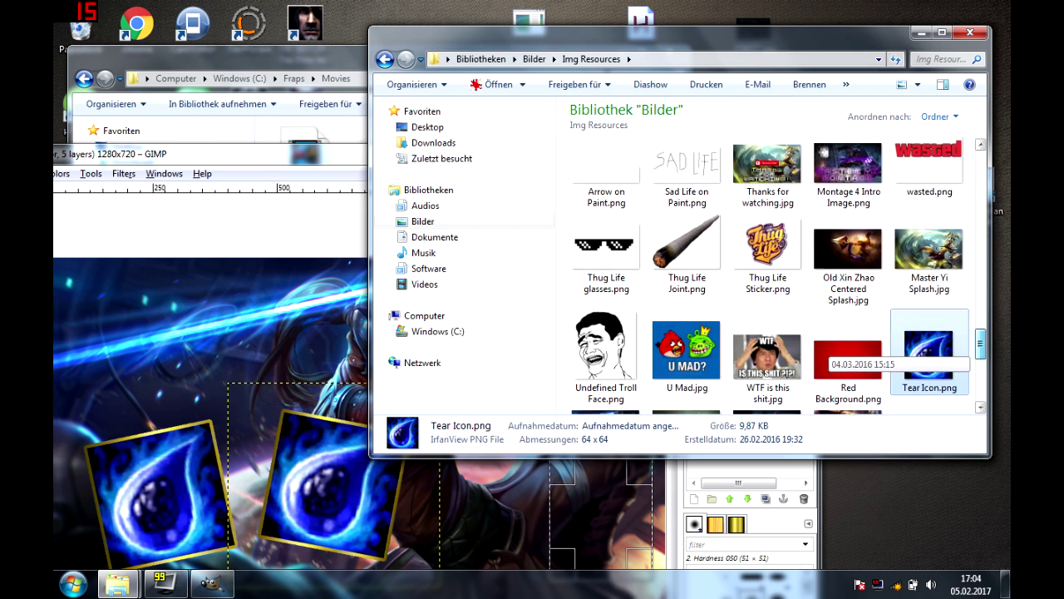
left_click_drag(326, 156, 418, 45)
left_click_drag(980, 344, 980, 340)
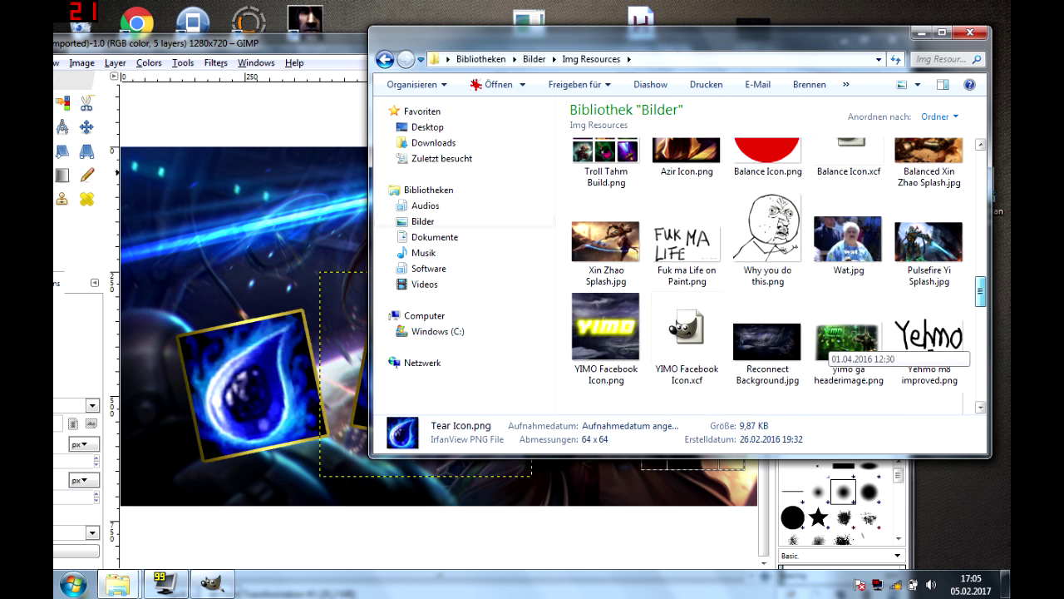
scroll(832, 349, "up", 5)
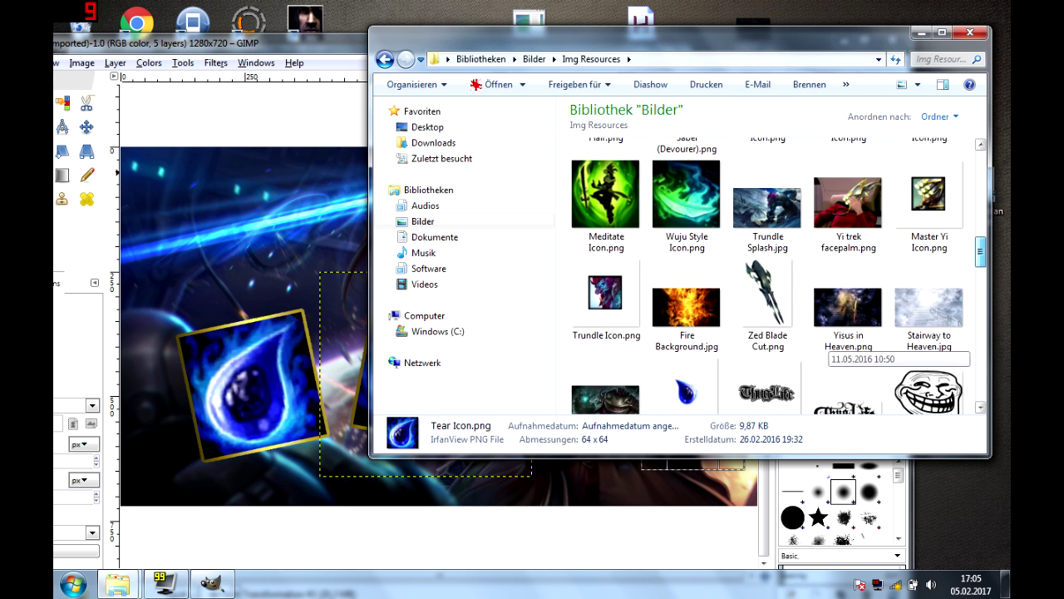
scroll(832, 349, "down", 10)
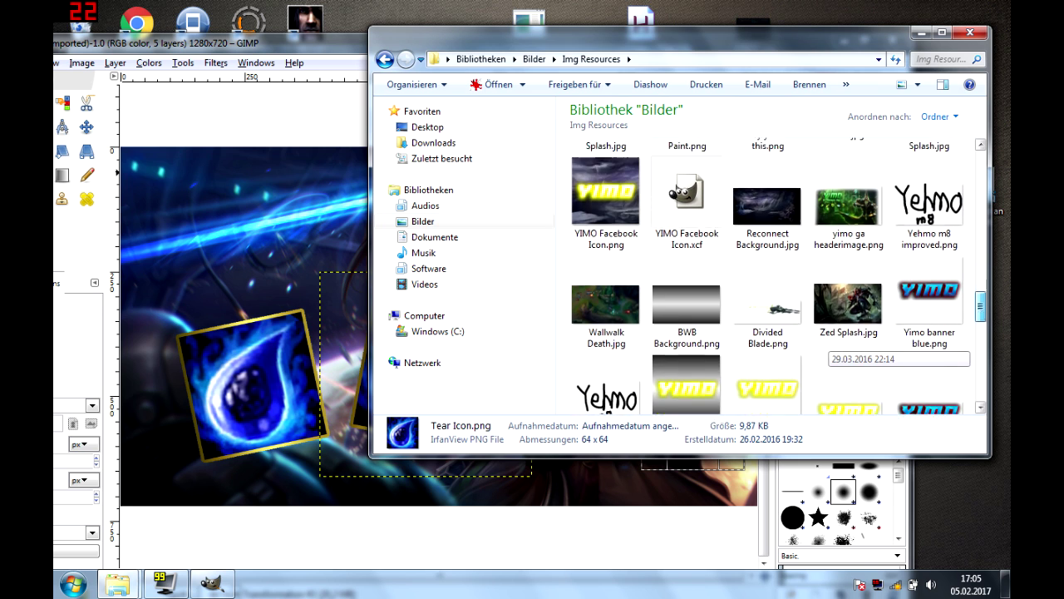
scroll(831, 349, "up", 4)
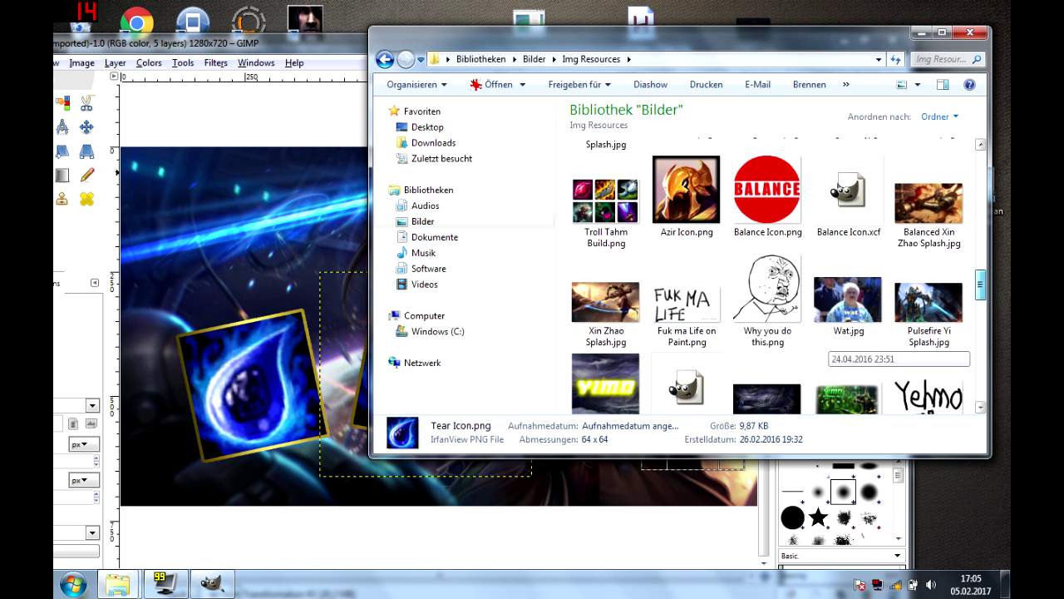
left_click_drag(433, 42, 896, 53)
left_click_drag(441, 43, 567, 38)
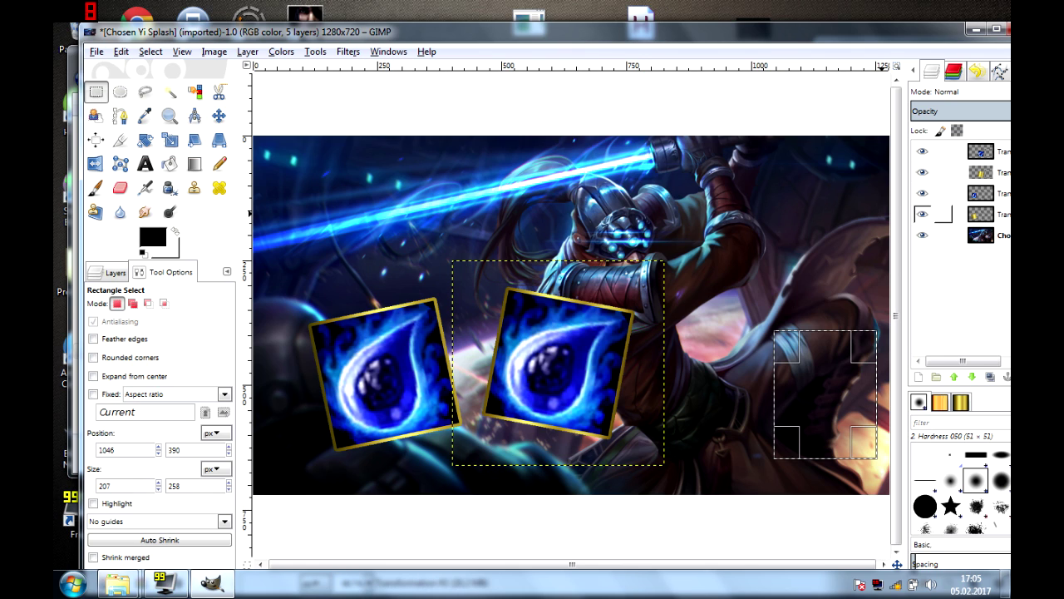
- Merge the right tear icon's layer down into its golden border layer
right_click(956, 152)
left_click(905, 256)
- Try merging the framed right icon's layer down into the left tear icon's layer, and undo that merge
right_click(994, 154)
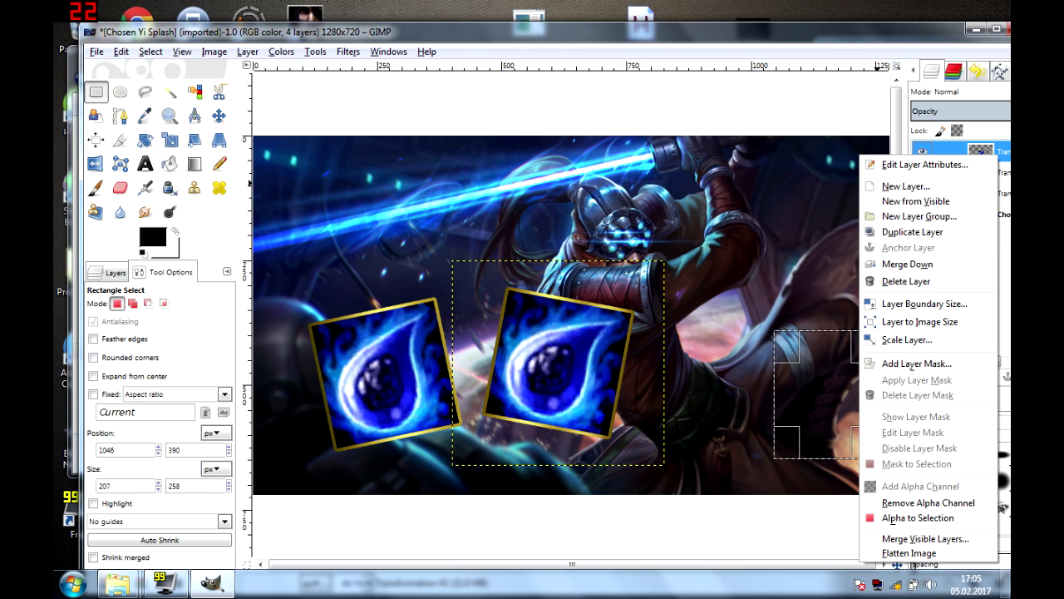
left_click(906, 264)
right_click(993, 156)
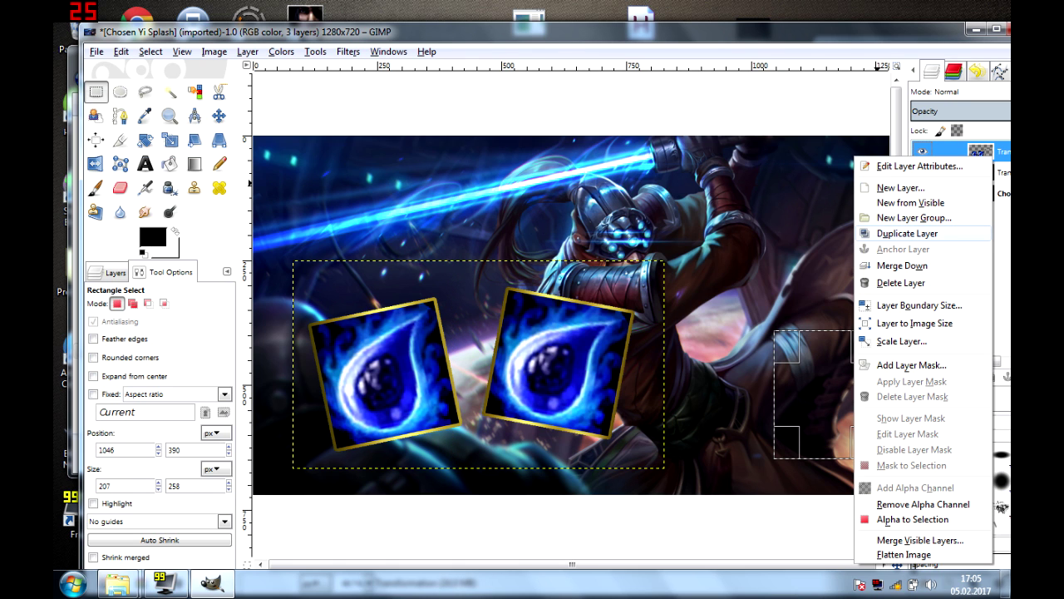
left_click(120, 52)
left_click(120, 51)
left_click(162, 69)
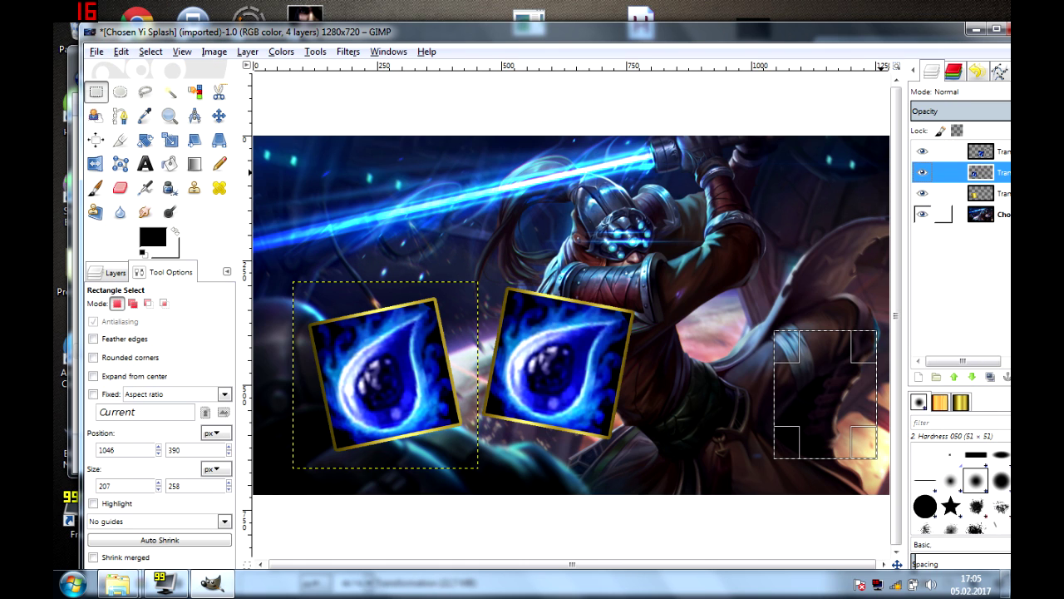
- Merge the left tear icon's layer down into its golden border layer
right_click(944, 172)
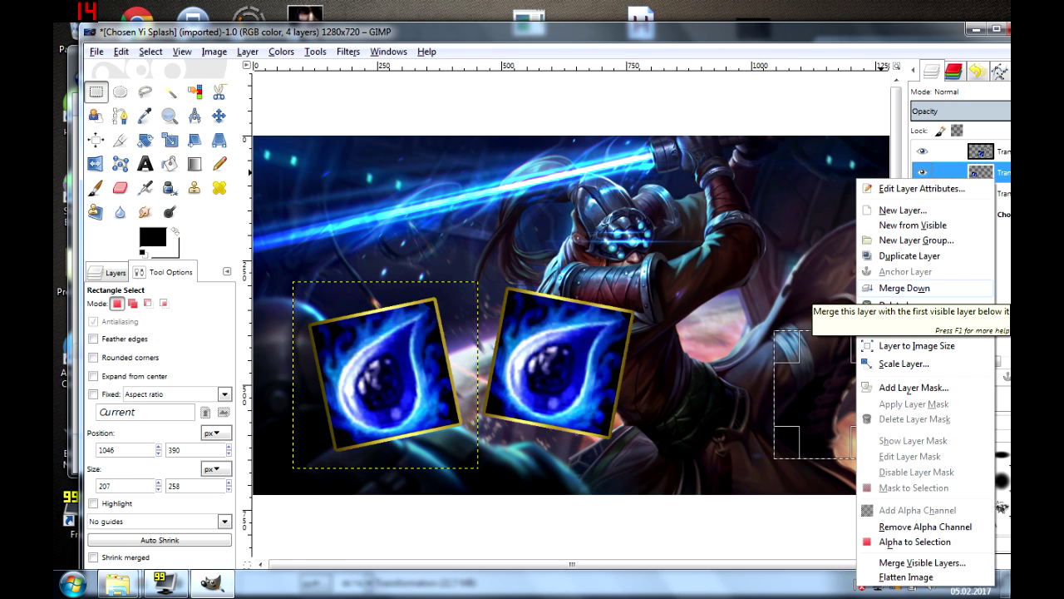
left_click(905, 288)
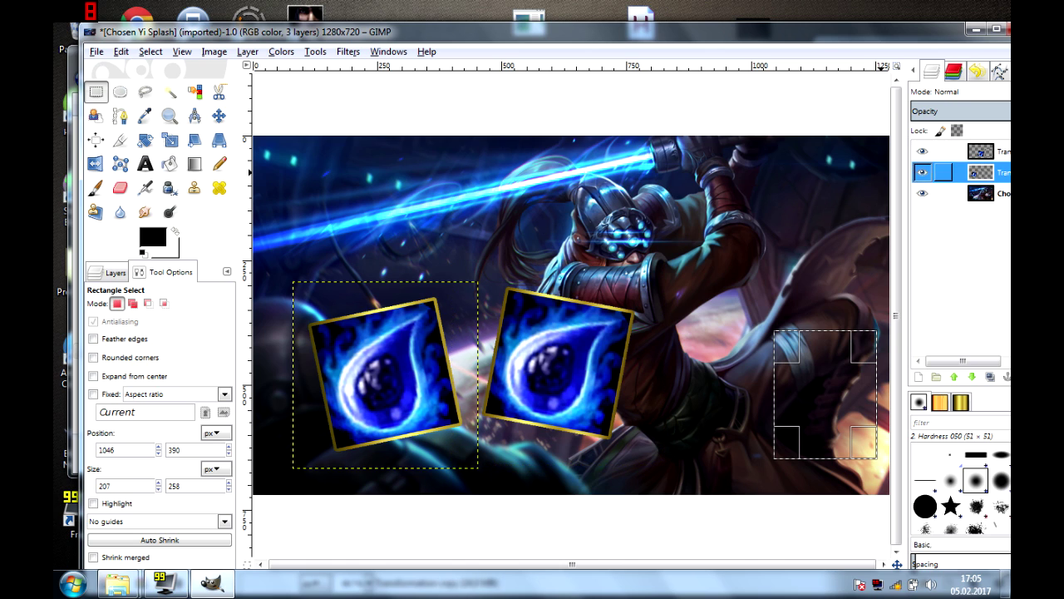
- Try laying out both framed tear icons along the image's lower left with a wide text box above them
left_click(219, 115)
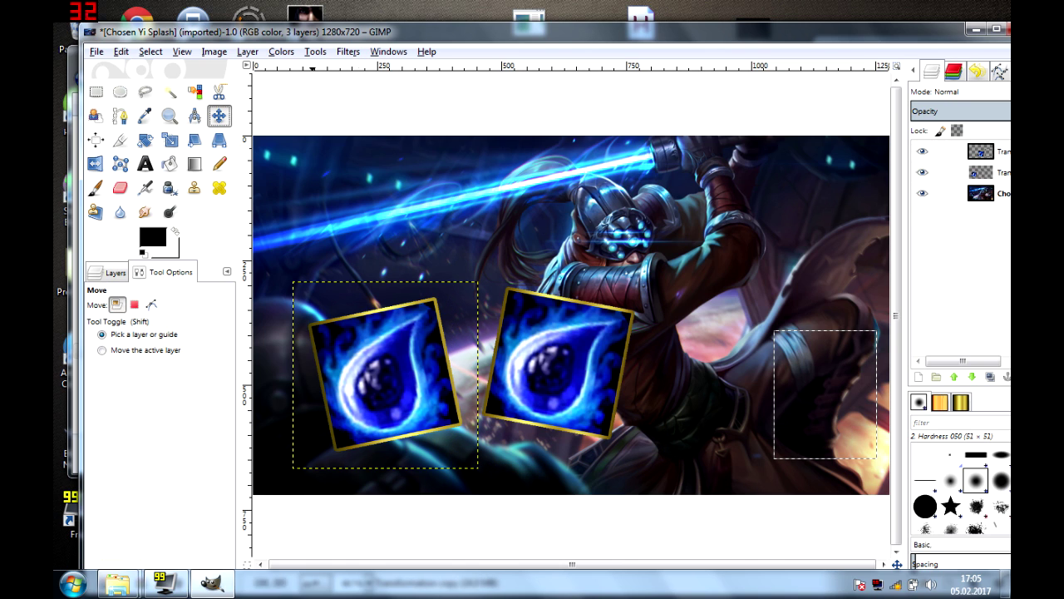
left_click_drag(352, 388, 296, 415)
left_click(981, 152)
left_click_drag(558, 361, 517, 399)
key("r")
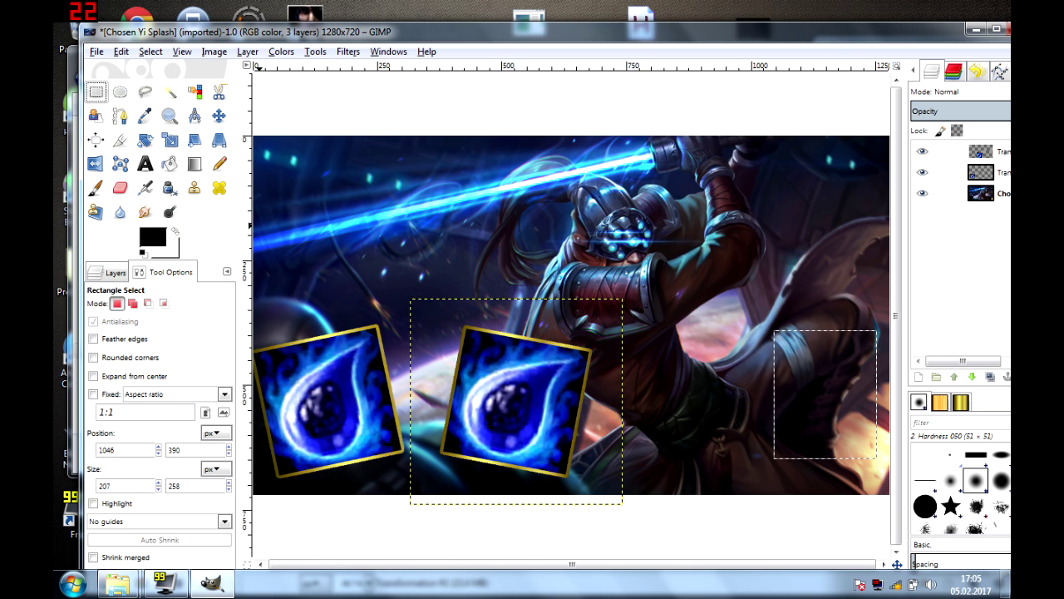
left_click_drag(269, 153, 587, 314)
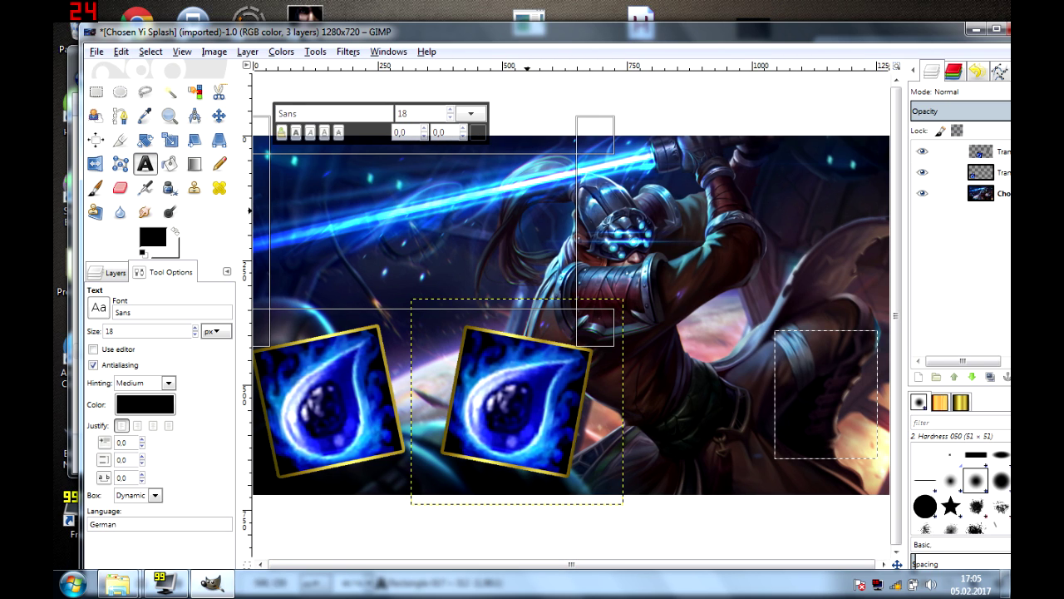
- Move the left framed icon to the image's upper right and the other framed icon below the character's arm, diagonally beneath it
left_click(981, 172)
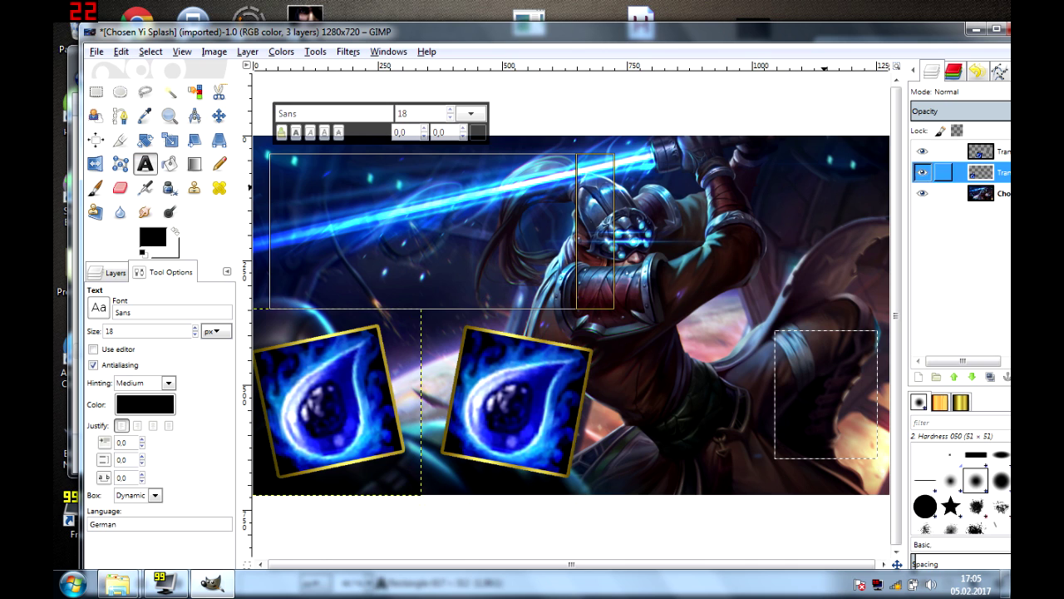
left_click(219, 116)
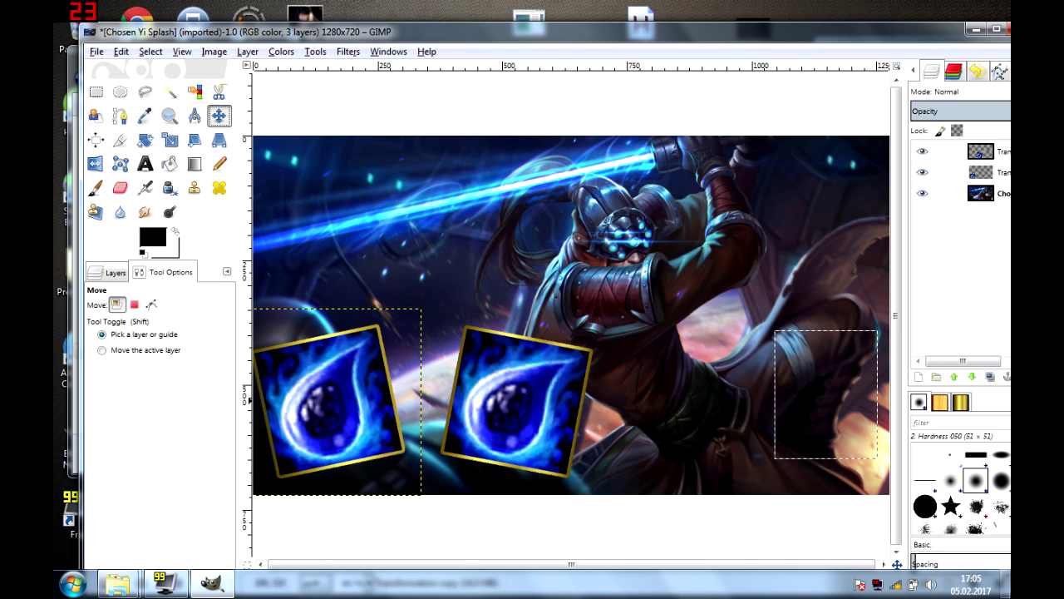
left_click_drag(346, 402, 795, 230)
left_click(996, 172)
left_click(996, 151)
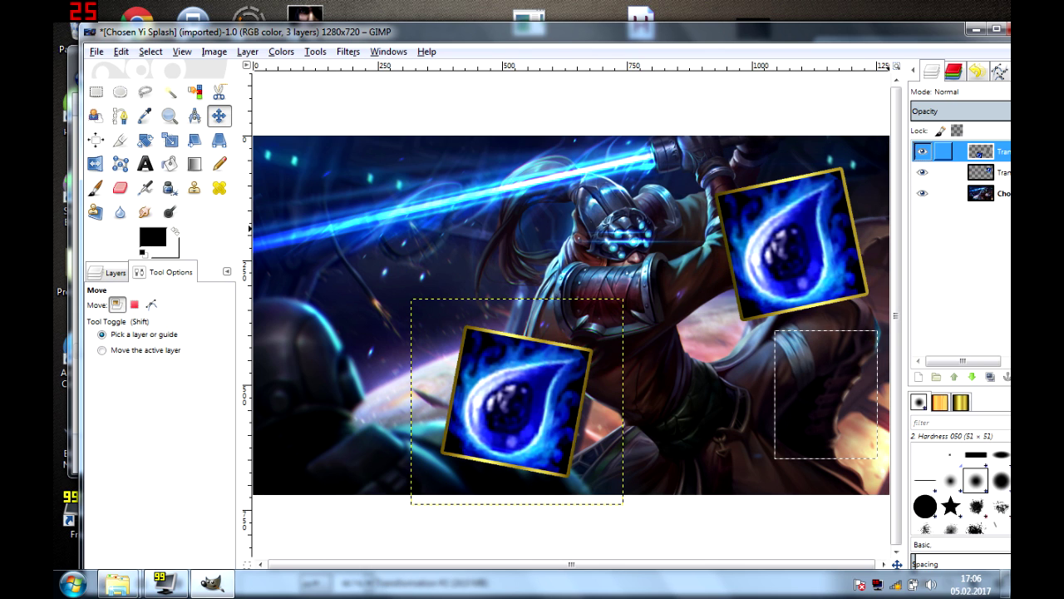
left_click_drag(518, 399, 675, 399)
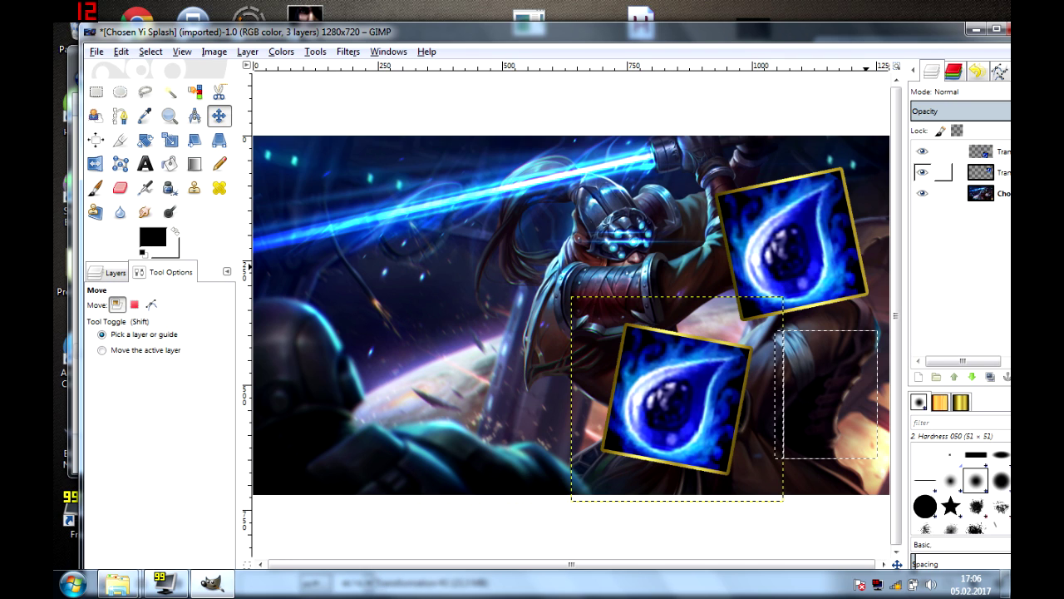
- Draw a text box over the upper left part of the image and set its font to American Captain
left_click(145, 164)
left_click_drag(273, 160, 509, 344)
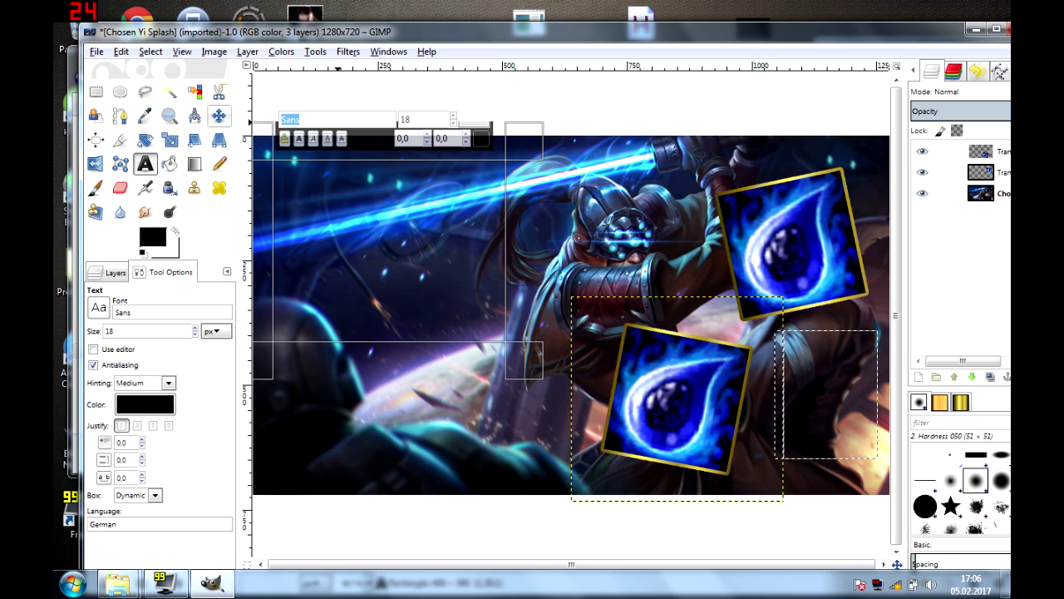
type("am")
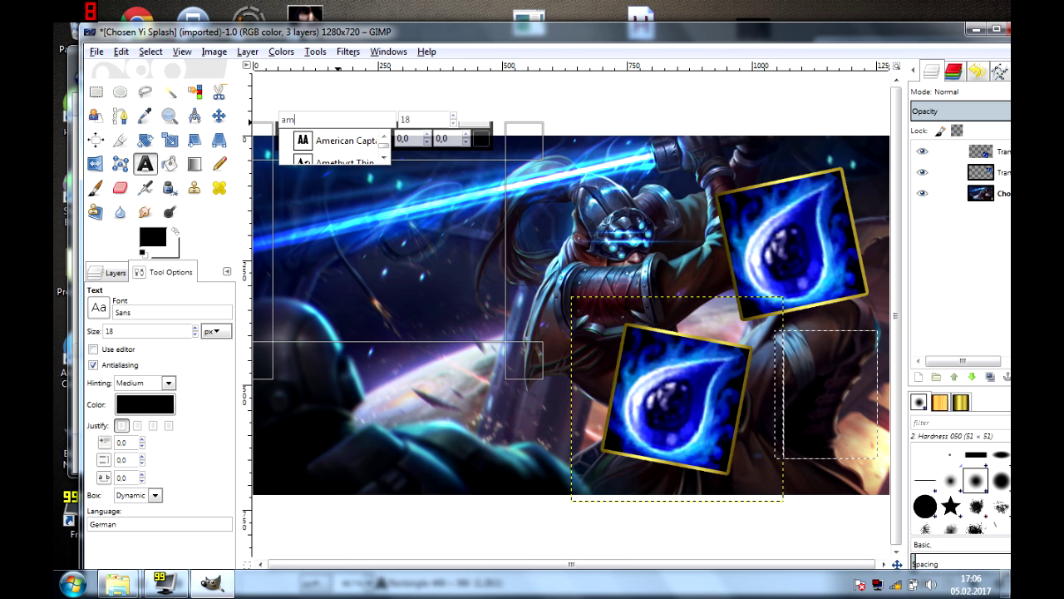
left_click(328, 142)
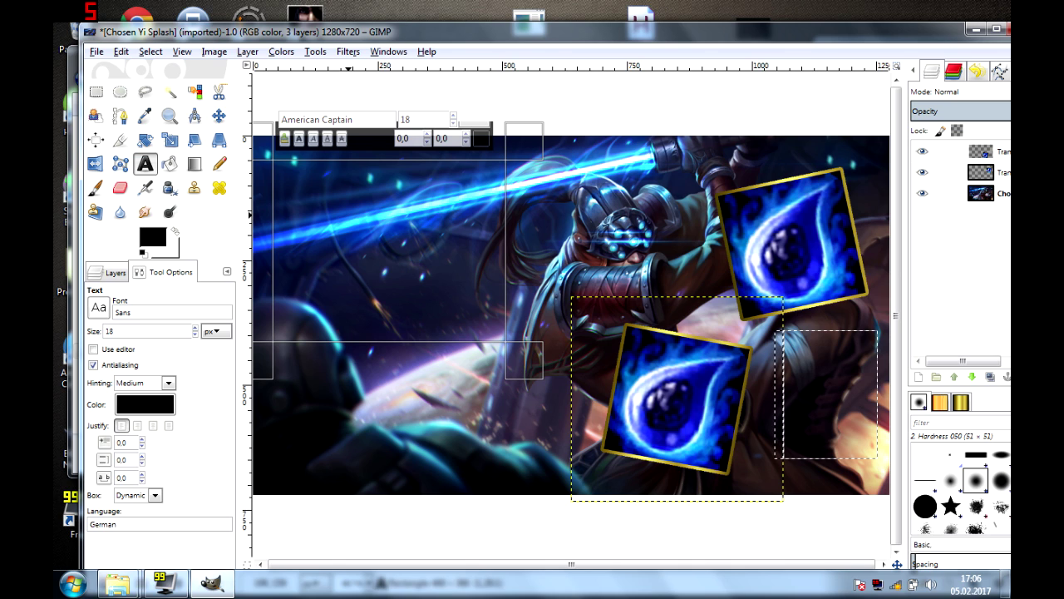
- Enter NEW and META on two lines in the text box with a font size of 100
type("NEW")
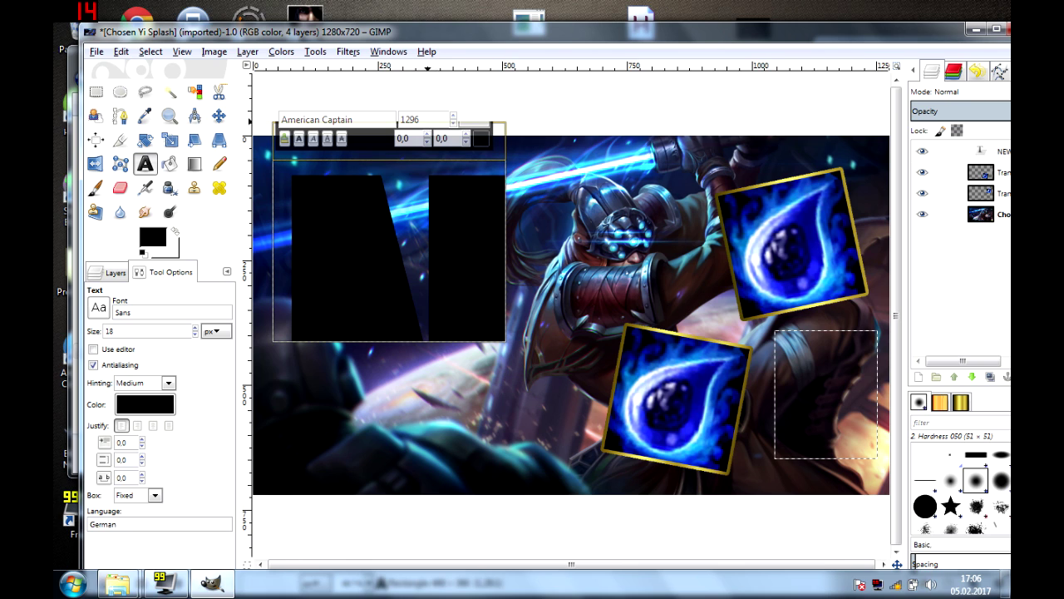
double_click(432, 161)
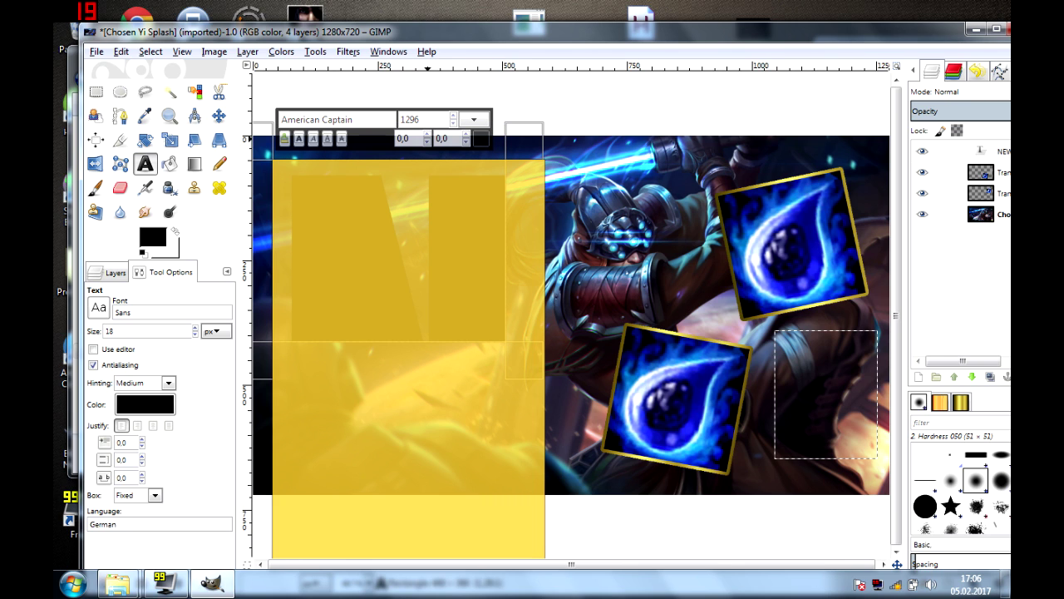
type("100")
key("Return")
key("Return")
type("META")
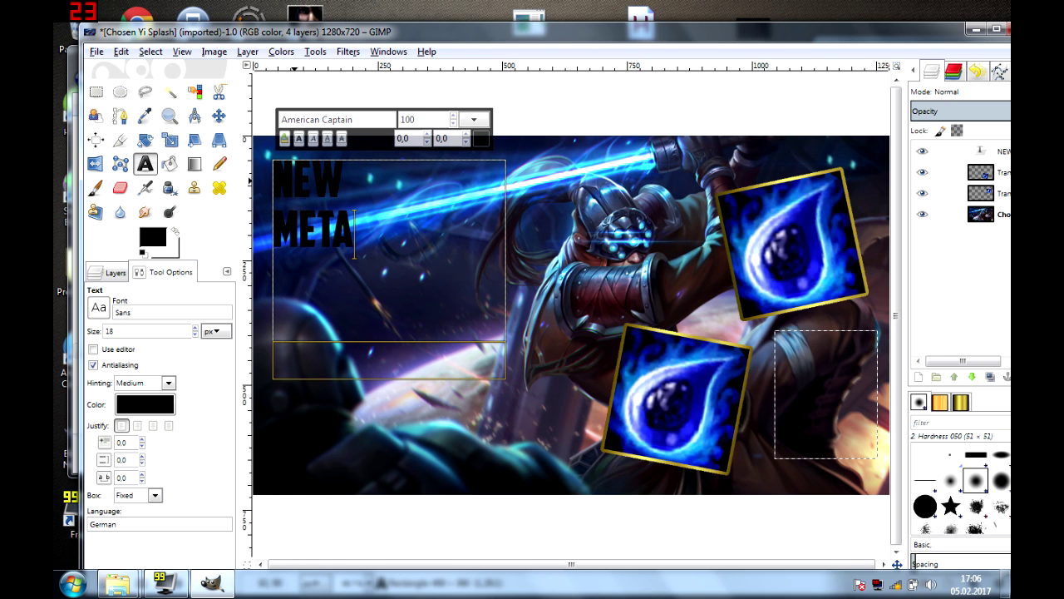
- Enlarge the text box and increase the font size of both lines of the title to 295
key("ctrl+a")
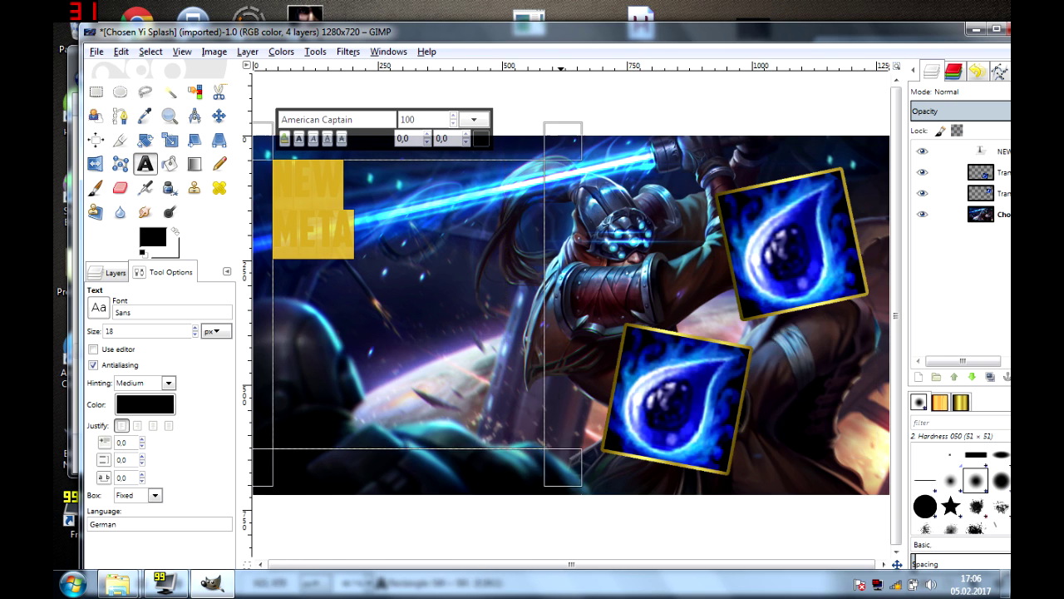
left_click(453, 115)
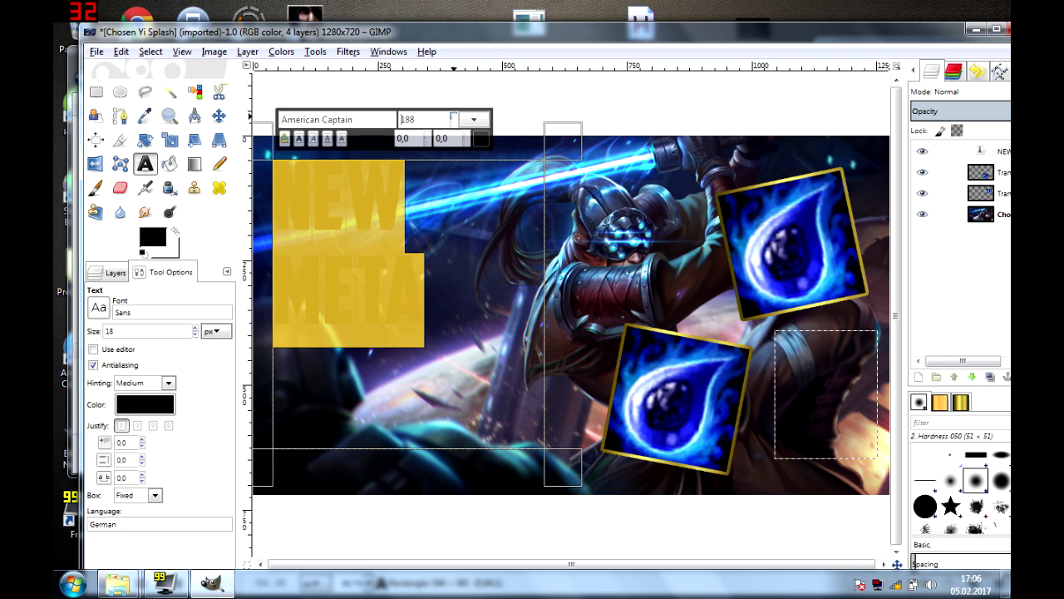
scroll(453, 119, "up", 16)
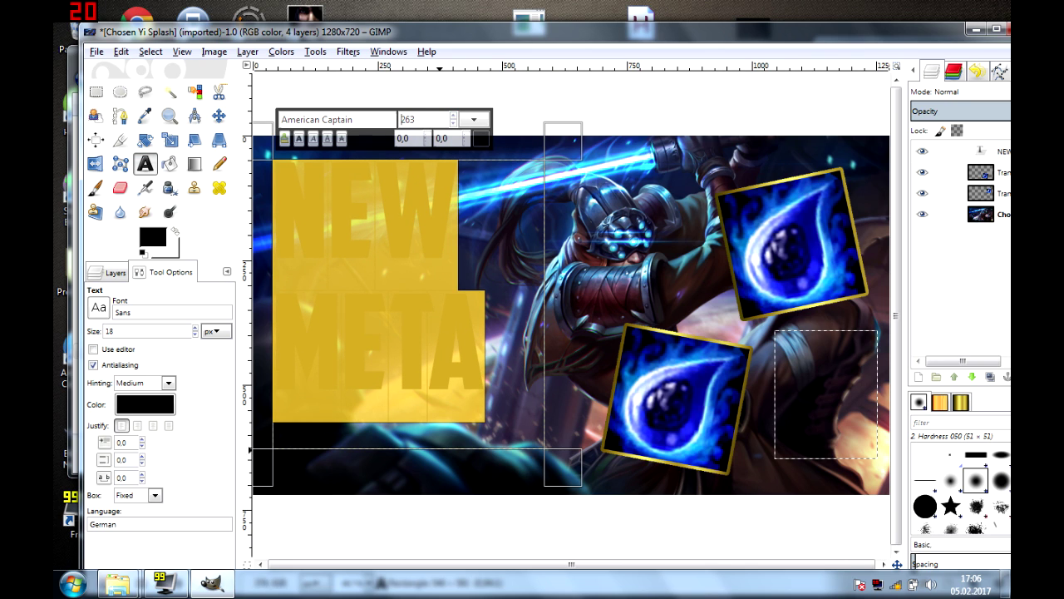
scroll(453, 119, "up", 2)
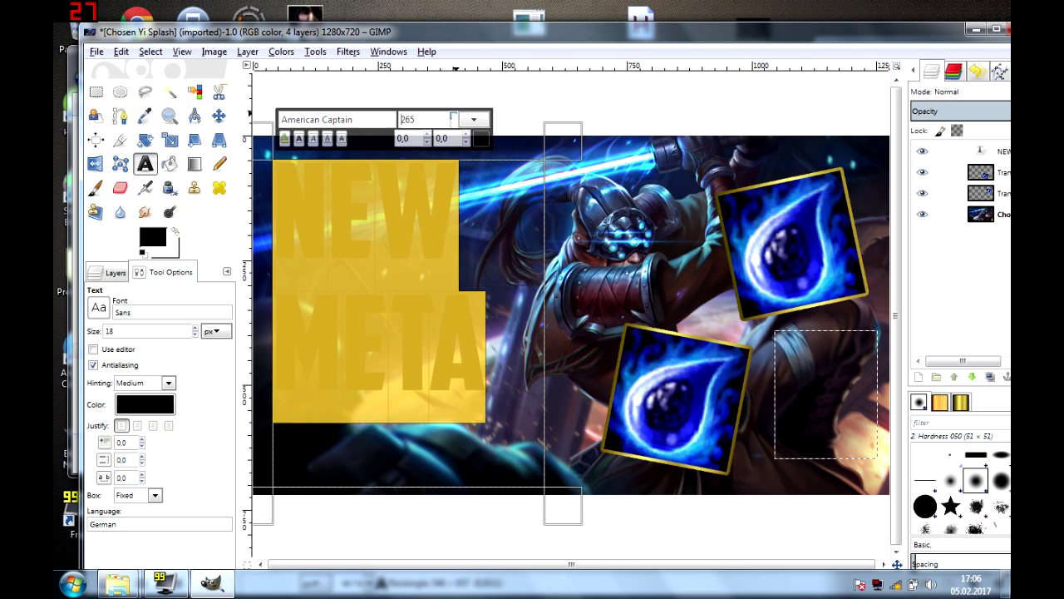
left_click(453, 115)
left_click(165, 584)
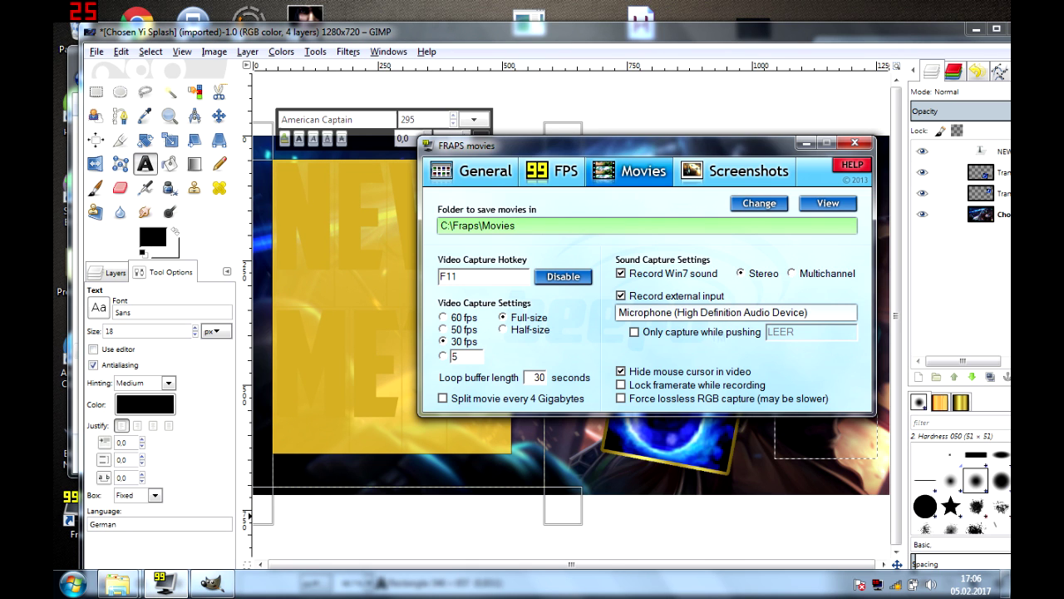
left_click(165, 584)
left_click(433, 351)
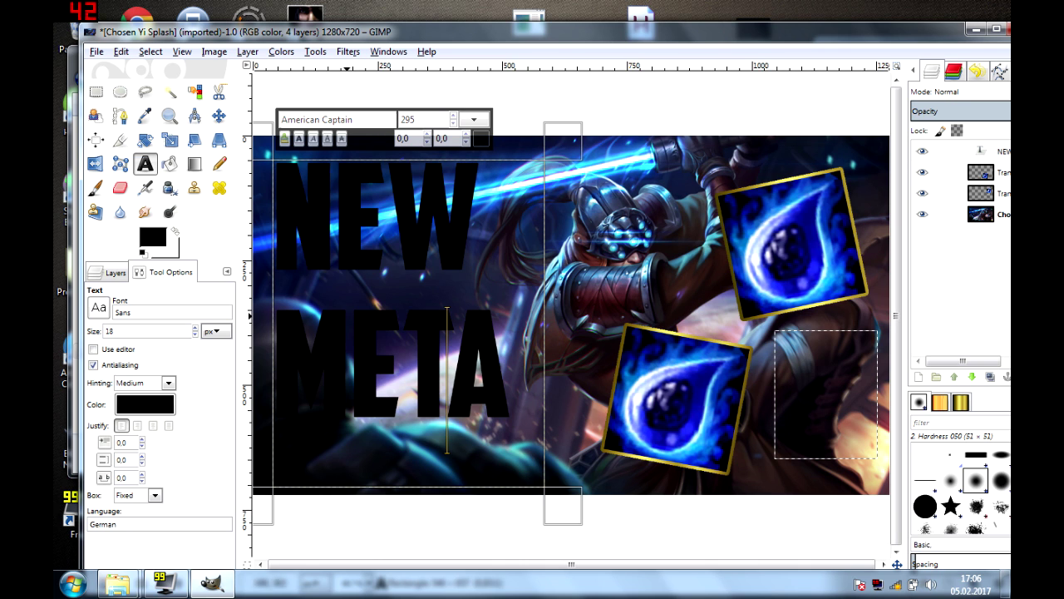
- Increase the font size of both title lines to 323 and shift the text box toward the image's upper left
key("ctrl+a")
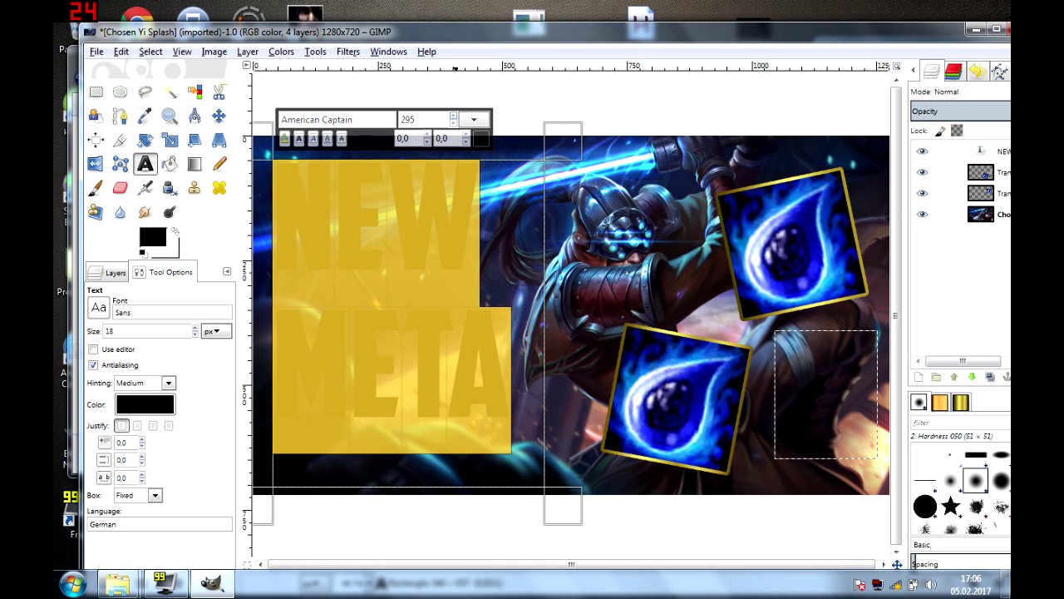
scroll(453, 119, "up", 7)
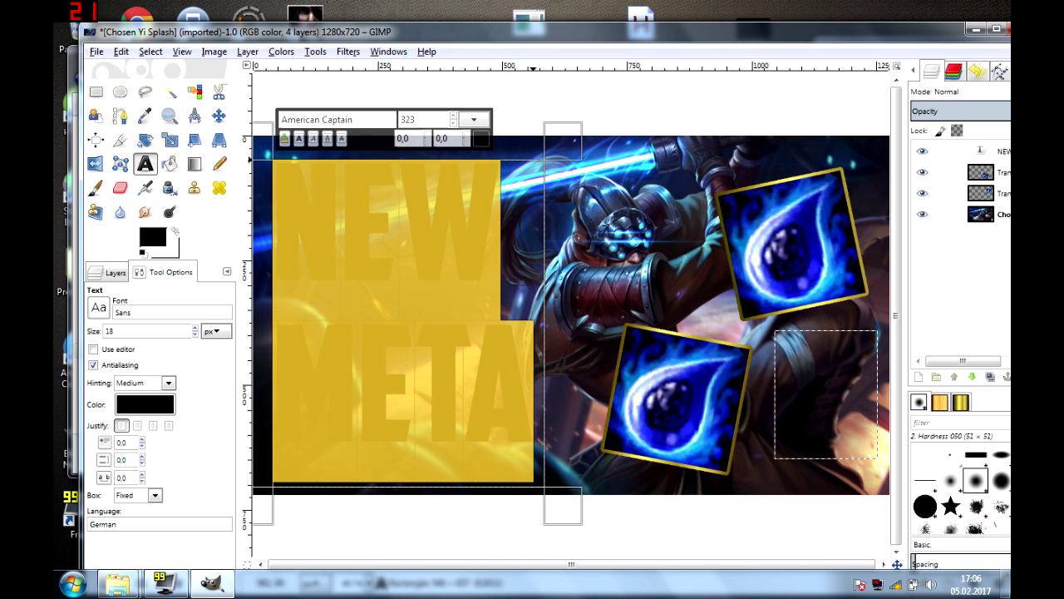
left_click_drag(517, 152, 517, 140)
key("Left")
key("Left")
key("Left")
key("Left")
key("Left")
key("Left")
key("Left")
key("Left")
key("Left")
key("Left")
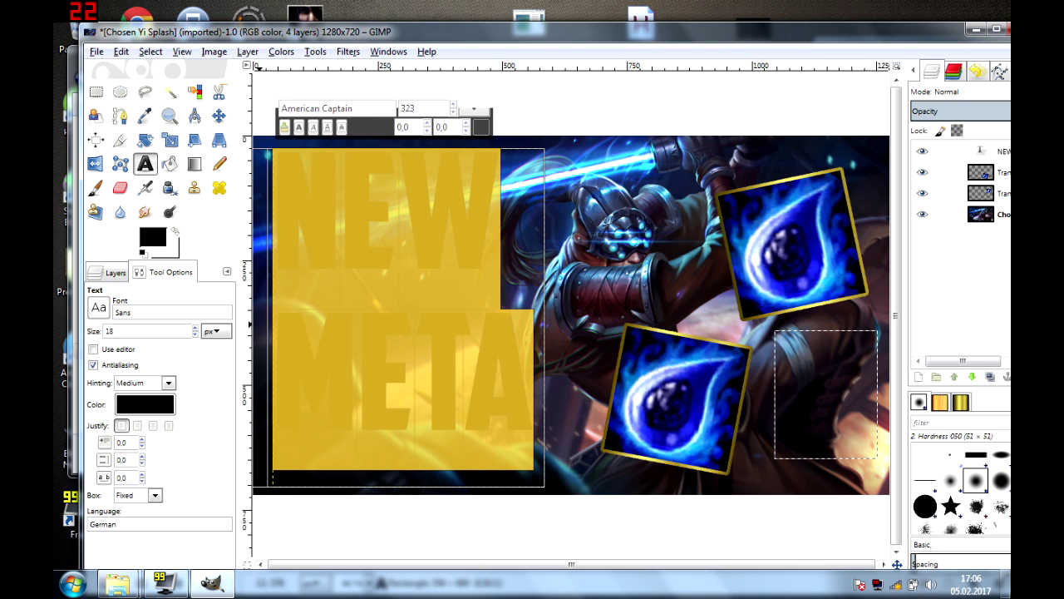
- Increase the font size of the NEW META title to 341
key("Up")
key("Up")
key("Up")
key("Up")
key("Up")
key("Up")
key("Up")
key("Up")
key("Up")
key("Up")
key("Up")
key("Up")
key("Up")
key("Up")
key("Up")
key("Up")
key("Up")
key("Up")
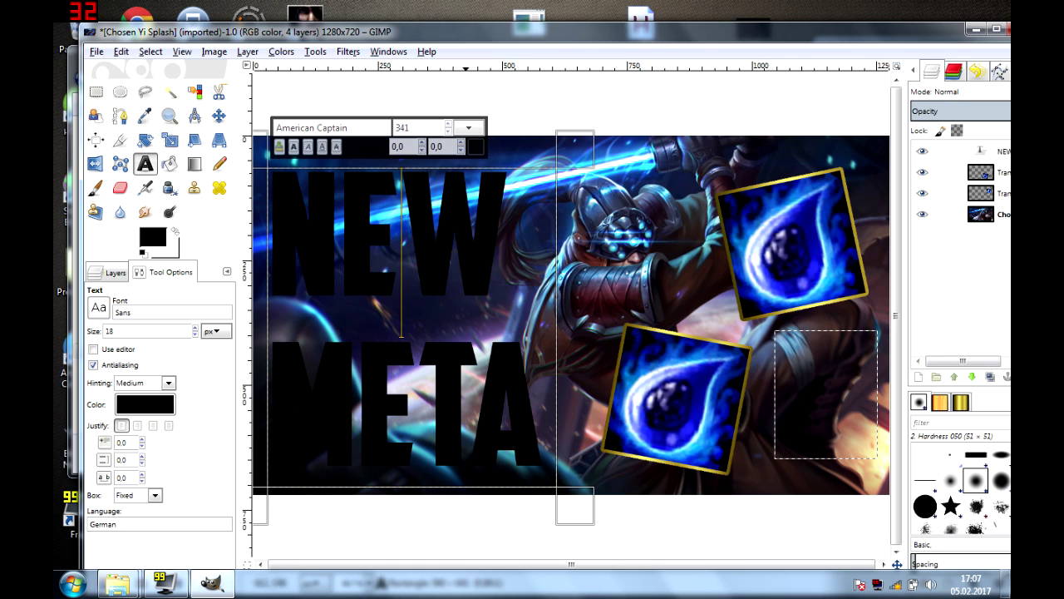
- Select the black NEW META letters by color
key("ctrl+a")
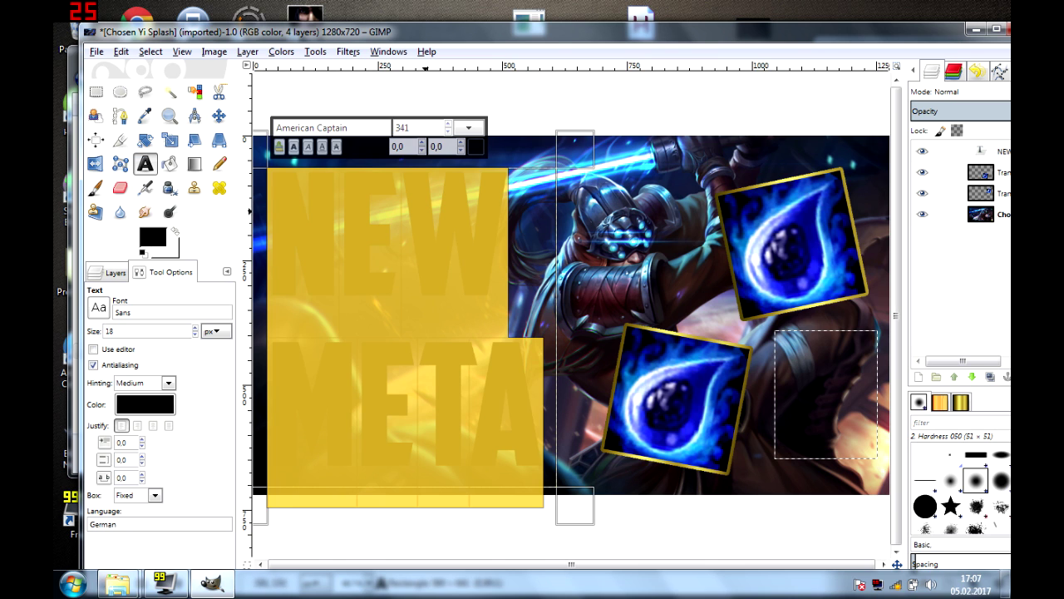
left_click(195, 92)
left_click(365, 382)
- Choose the FG to BG (RGB) gradient for the Blend tool
left_click(195, 164)
left_click(108, 350)
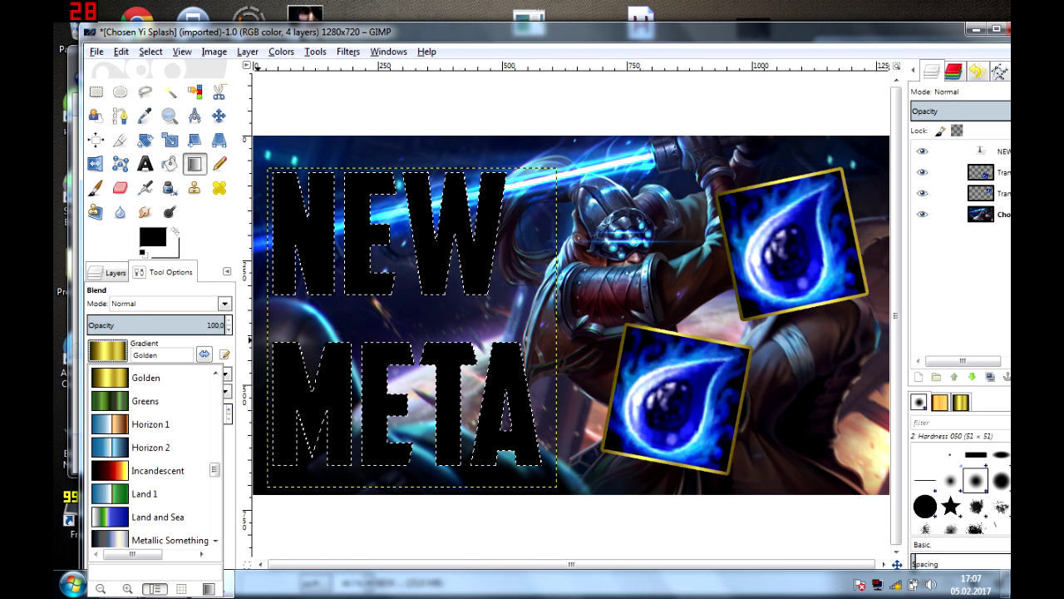
scroll(154, 457, "down", 3)
scroll(154, 457, "up", 5)
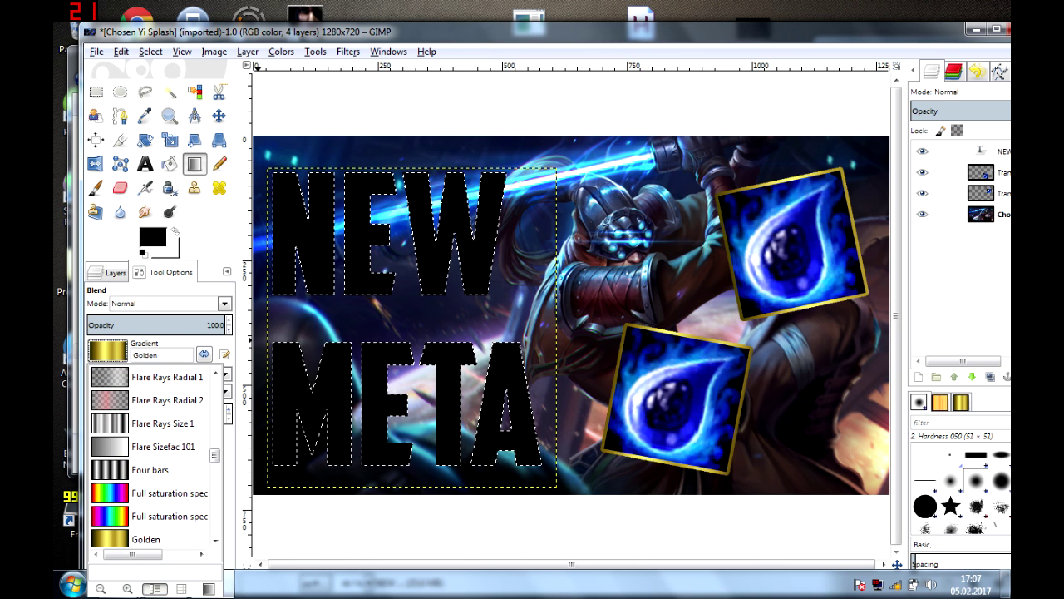
scroll(154, 457, "down", 5)
scroll(153, 457, "up", 10)
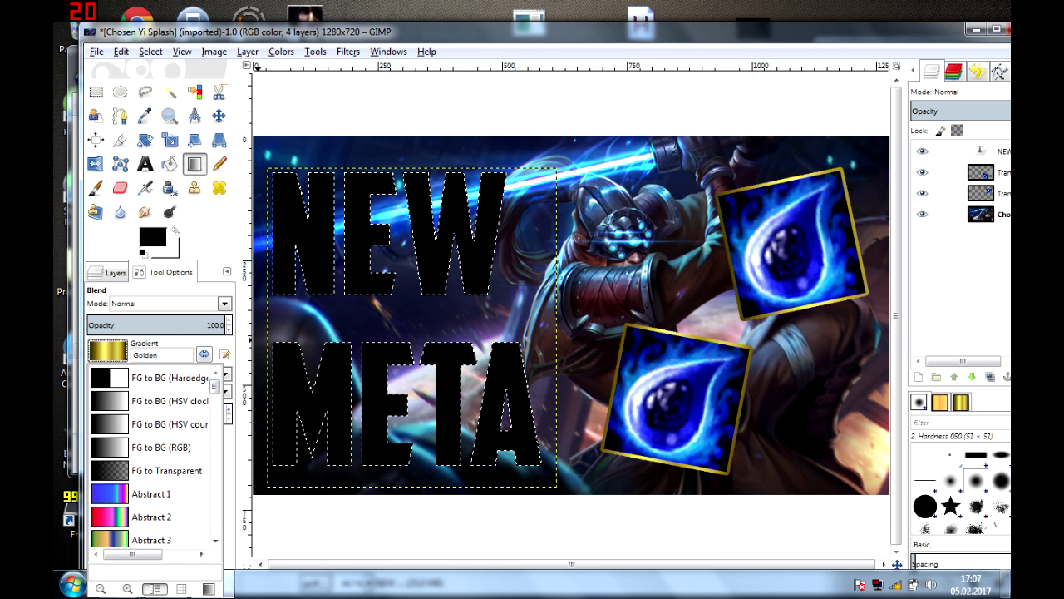
left_click(154, 447)
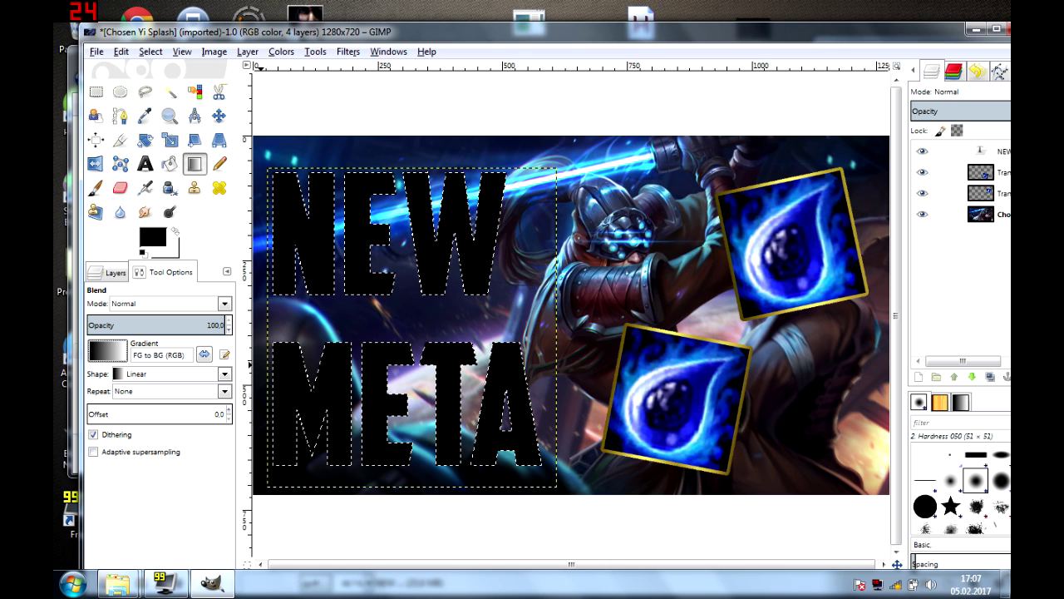
- Fill the title letters with a vertical gradient from blue 0000ff at the top to lighter blue 1d82ff at the bottom
left_click(152, 237)
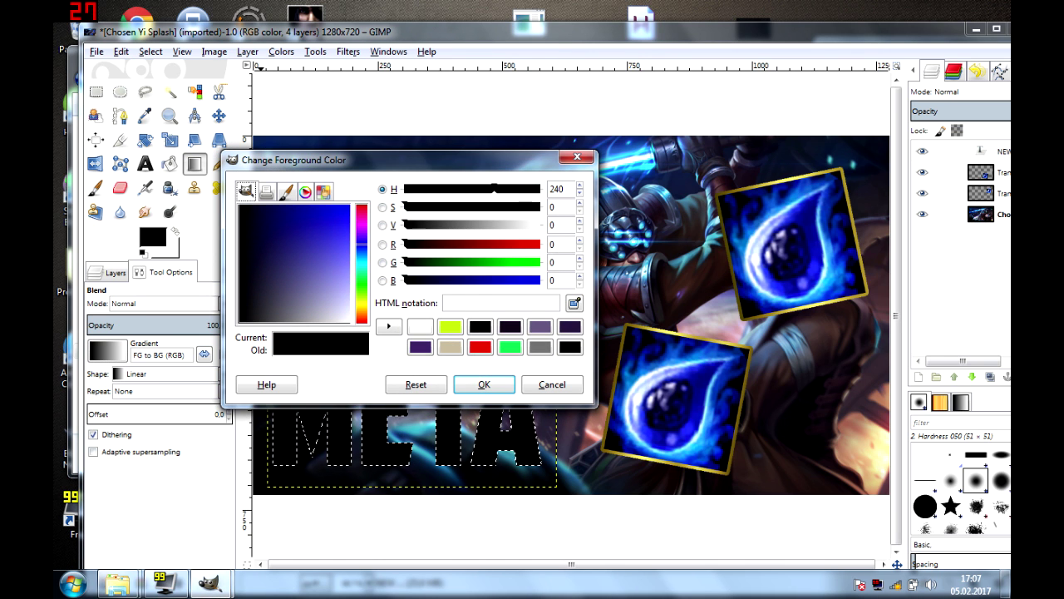
left_click_drag(336, 241, 349, 204)
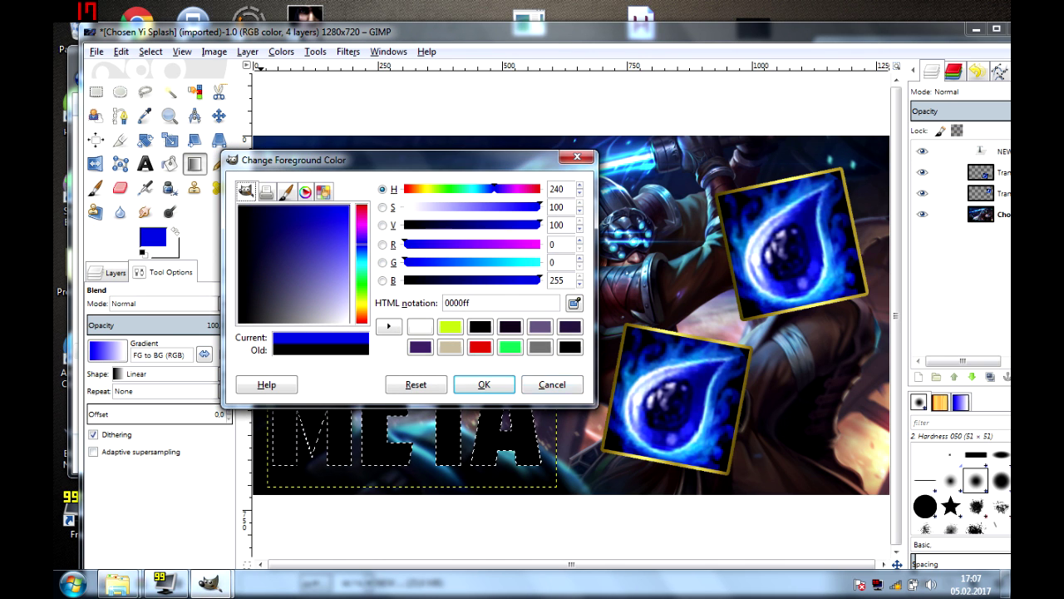
left_click(484, 384)
left_click(170, 251)
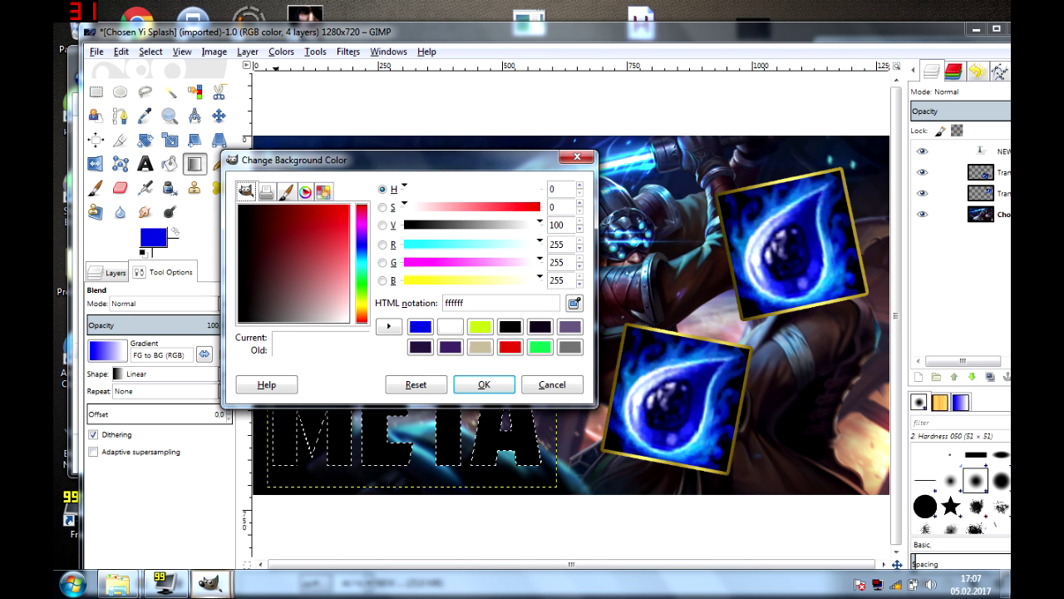
mouse_move(339, 225)
left_mouse_down()
mouse_move(327, 205)
mouse_move(349, 213)
left_mouse_up()
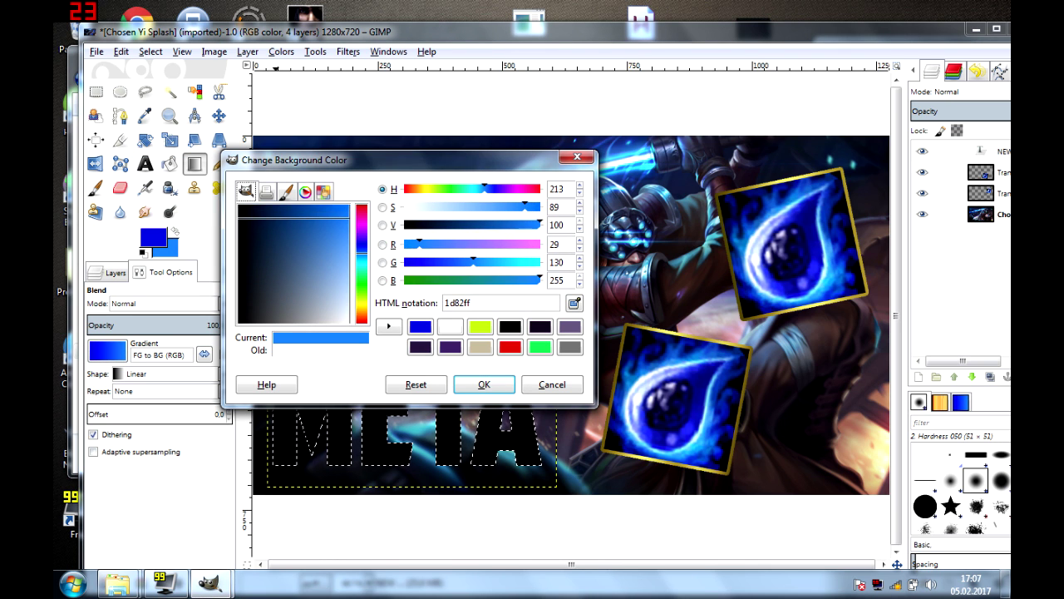
key("Return")
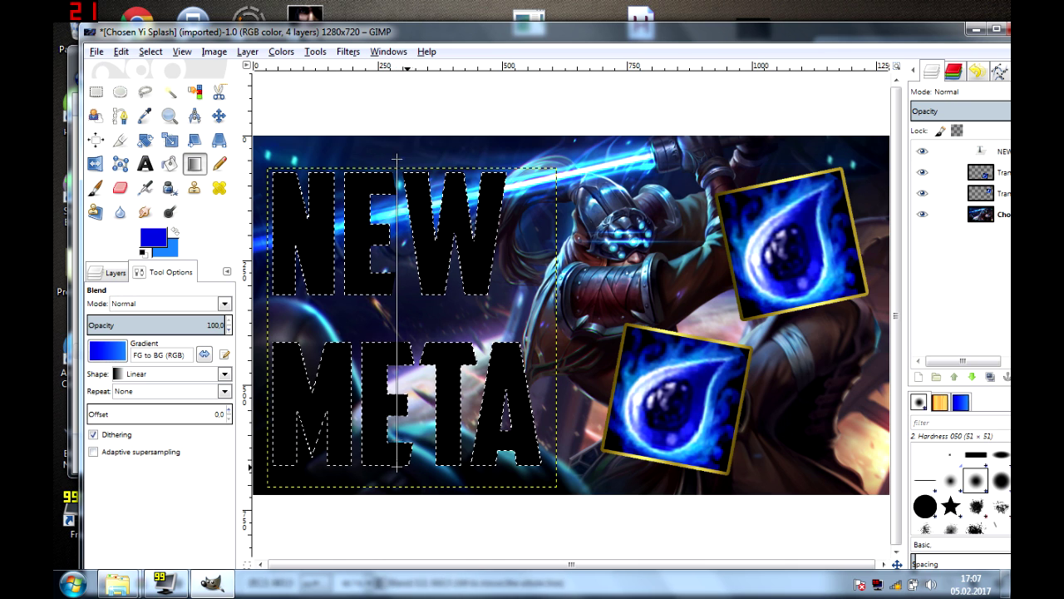
left_click_drag(398, 158, 411, 472)
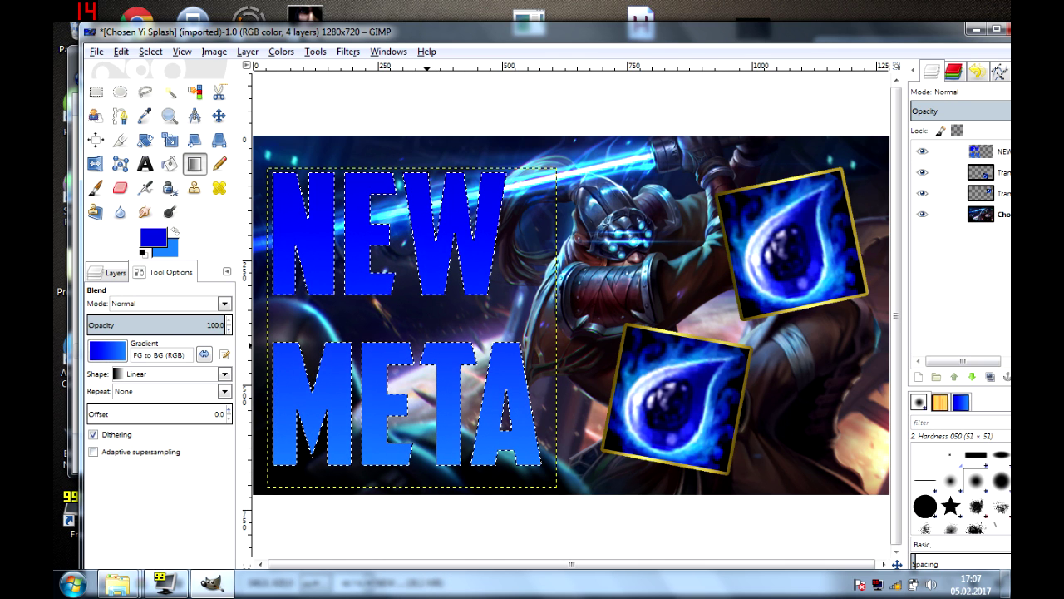
- Grow the selection around the title letters by 6 px
left_click(194, 91)
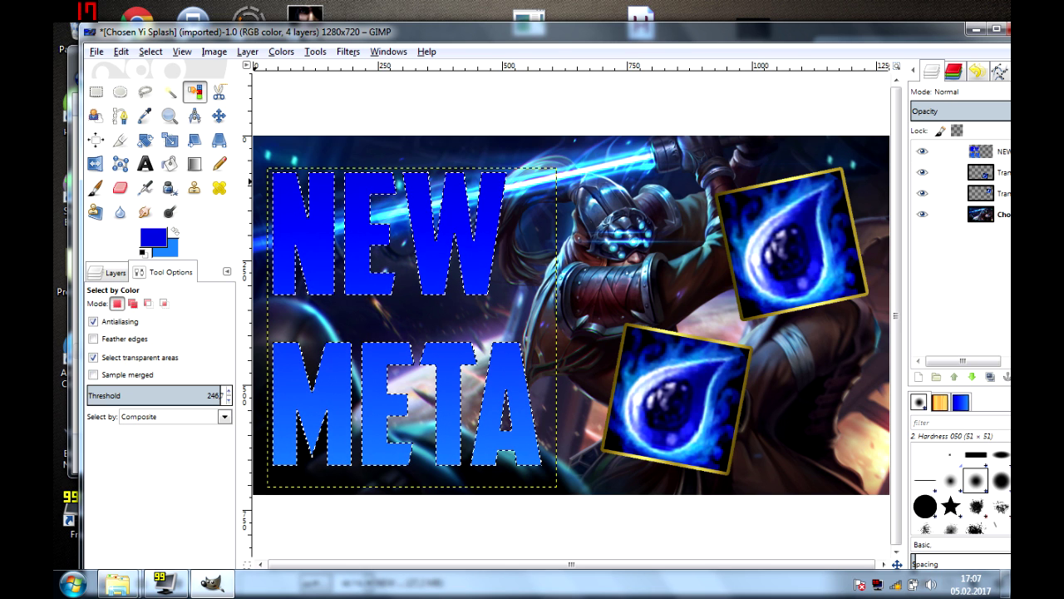
left_click(150, 52)
key("Right")
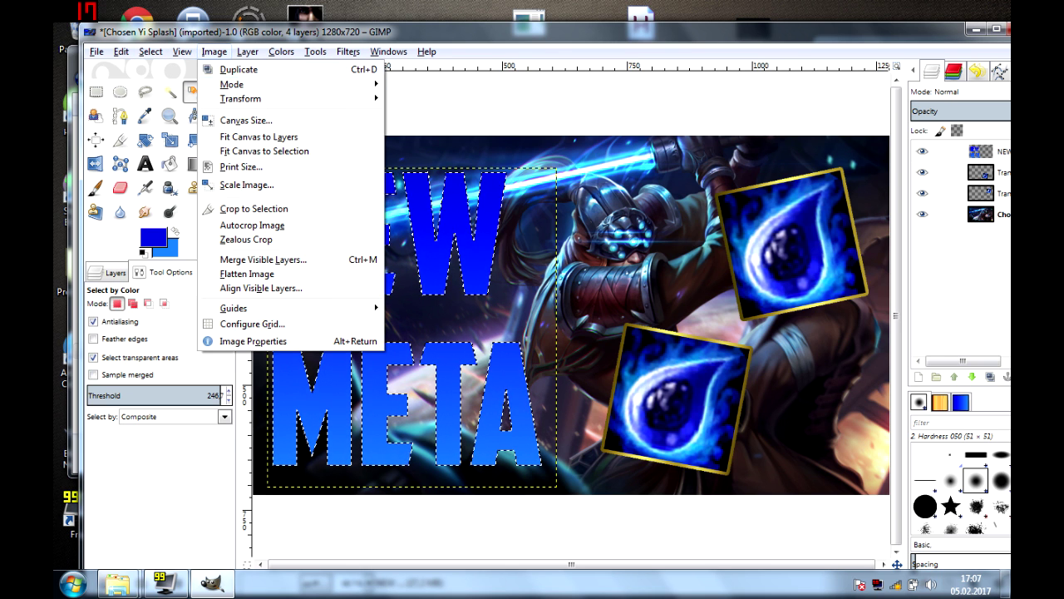
key("Right")
key("Left")
key("Left")
key("Left")
key("Right")
key("Left")
key("Return")
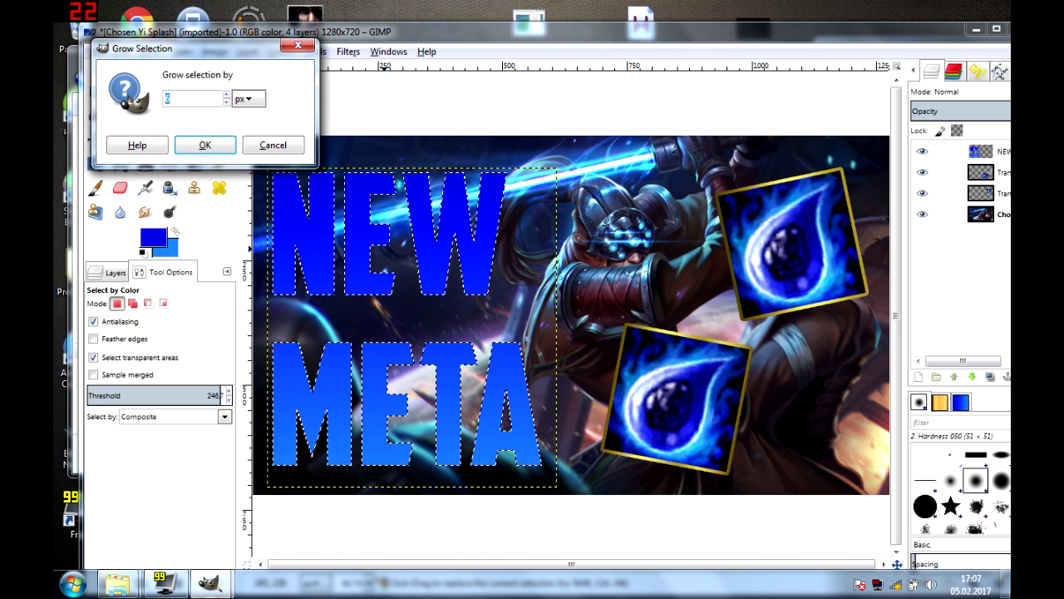
key("Return")
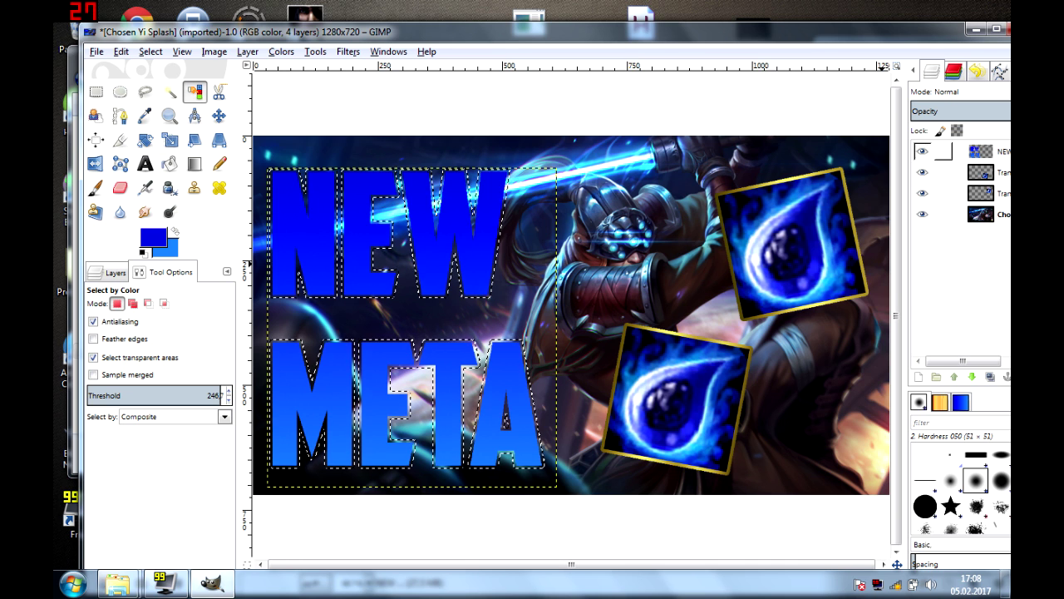
- Duplicate the title layer and fill the whole grown selection on the copy with black 000000
right_click(948, 151)
left_click(923, 235)
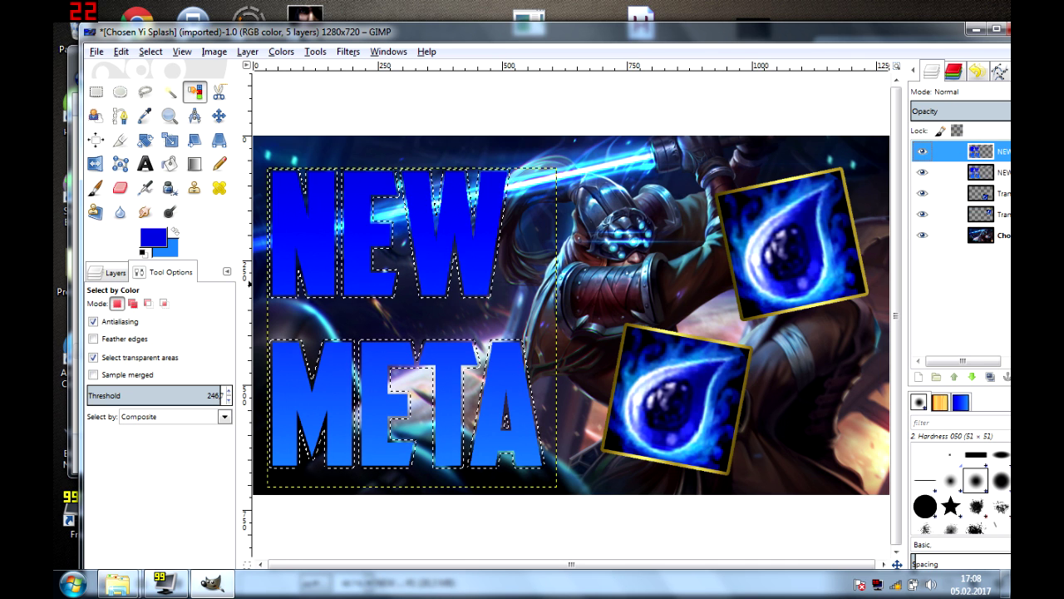
left_click(170, 164)
left_click(153, 236)
left_click(239, 322)
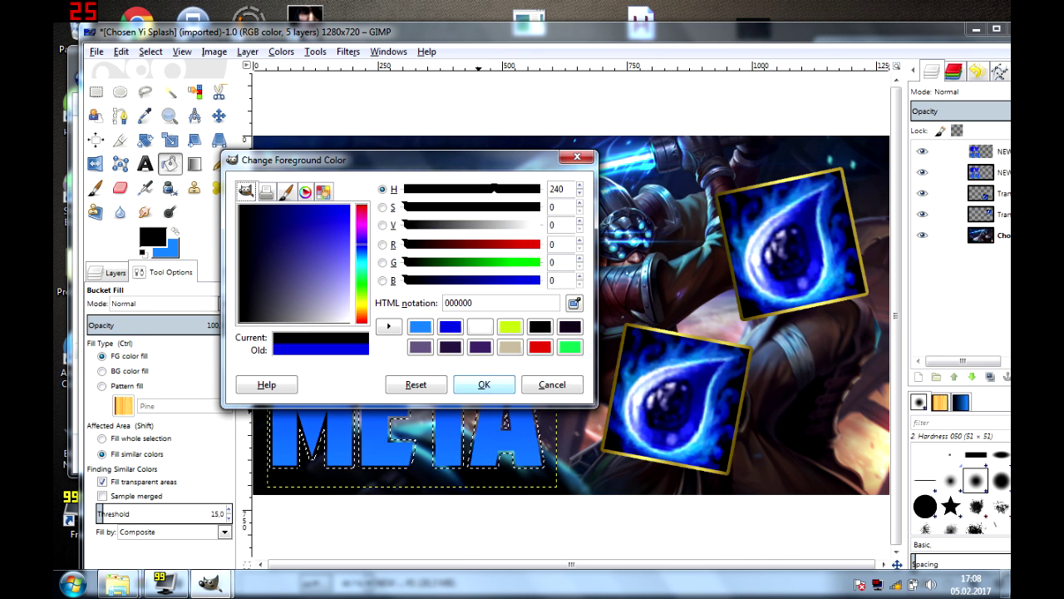
key("Return")
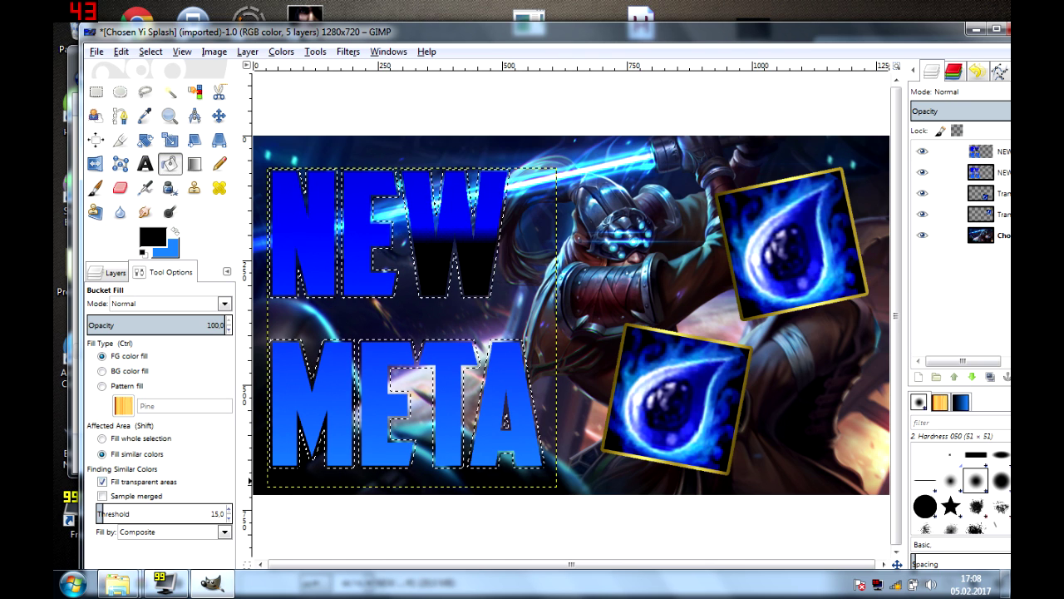
key("shift")
key("ctrl+comma")
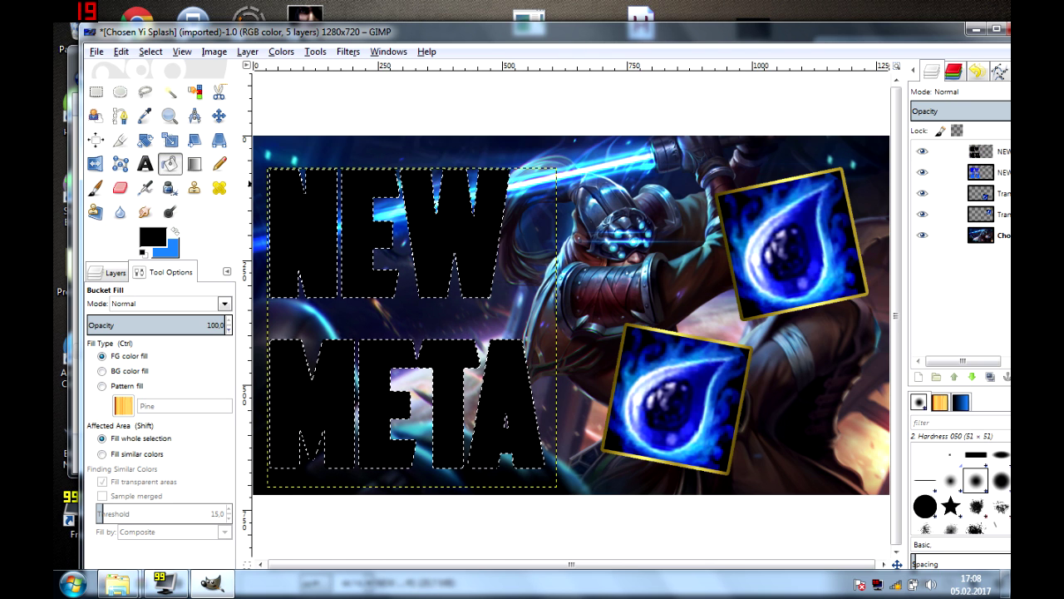
- Place the black copy beneath the blue title layer and replace the letter selection with a rectangle of about 337 × 252 px over the character's head
left_click_drag(965, 151, 959, 178)
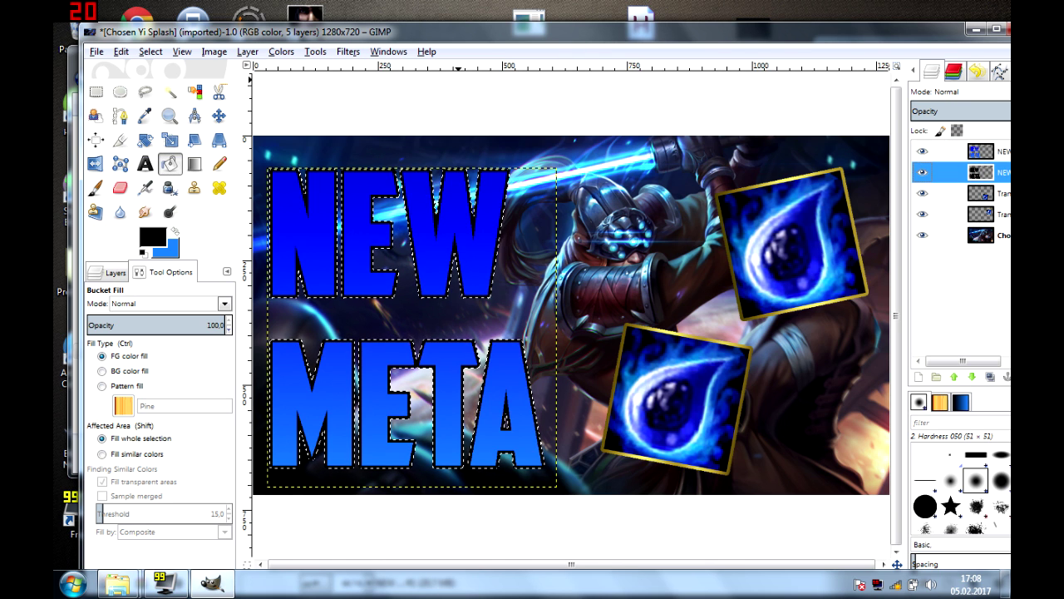
left_click(96, 92)
left_click_drag(554, 177, 721, 301)
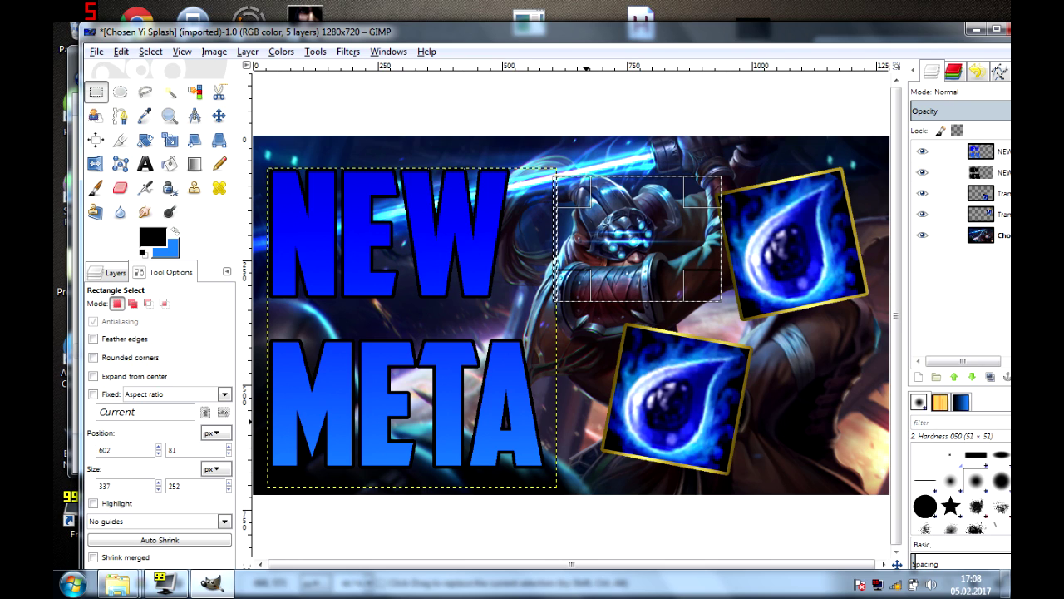
- Move the upper right tear icon straight down, closer to the height of the other icon
left_click(990, 193)
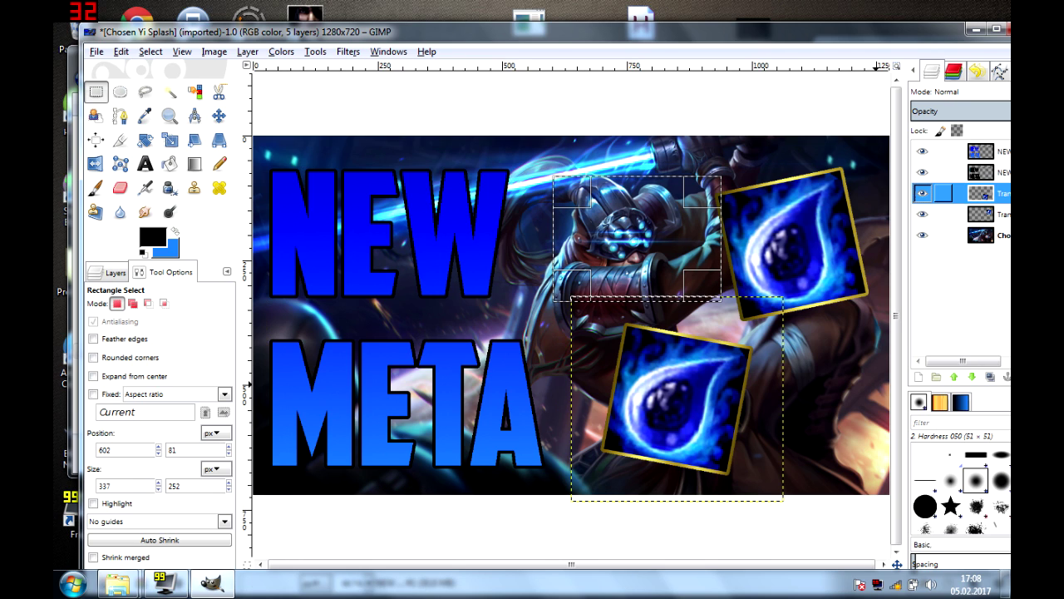
left_click(990, 213)
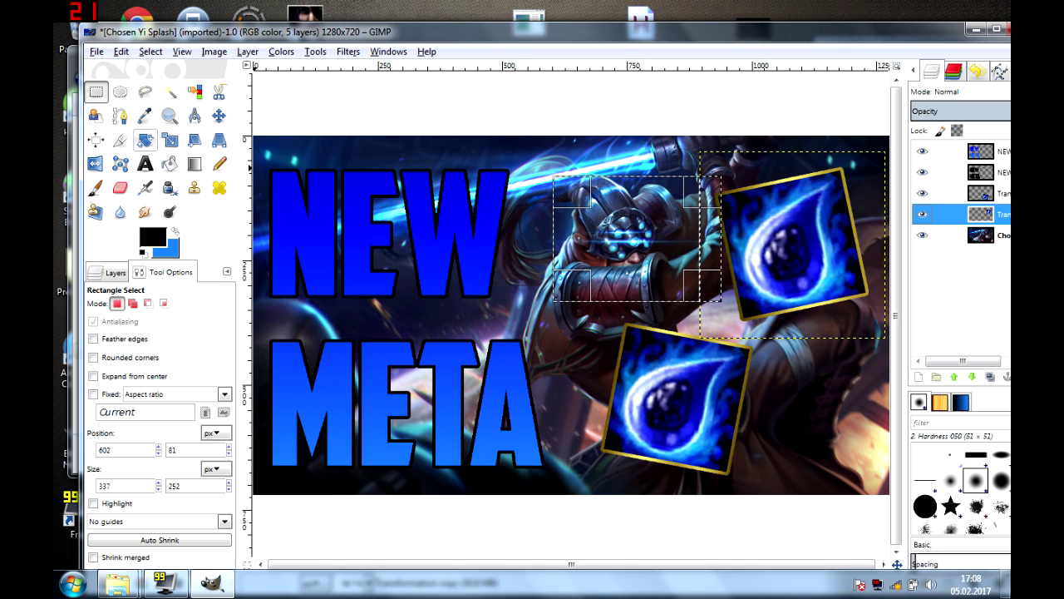
left_click(218, 116)
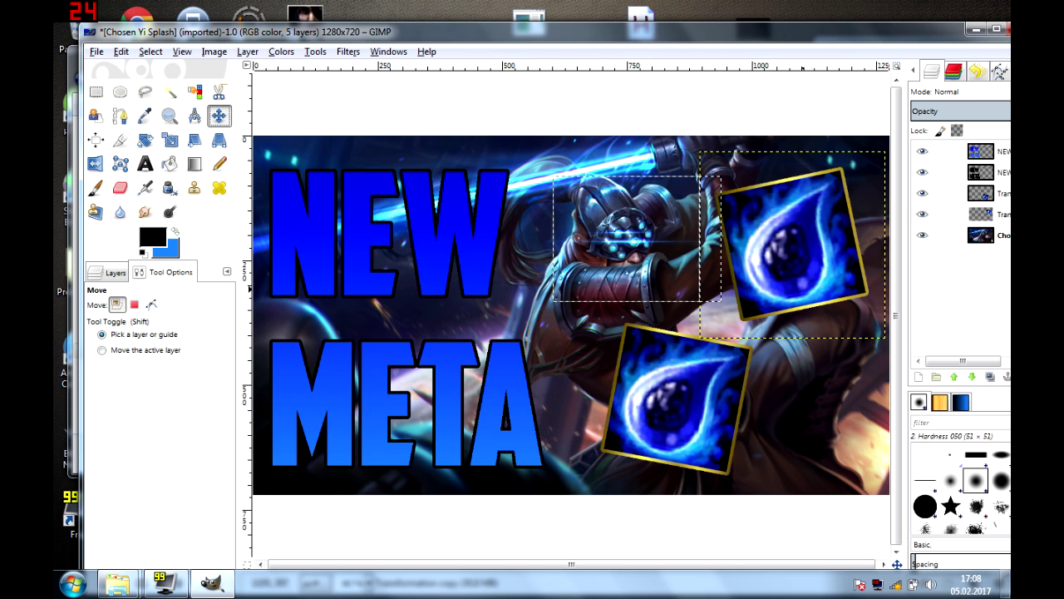
left_click_drag(792, 245, 792, 296)
left_click(981, 193)
left_click(981, 214)
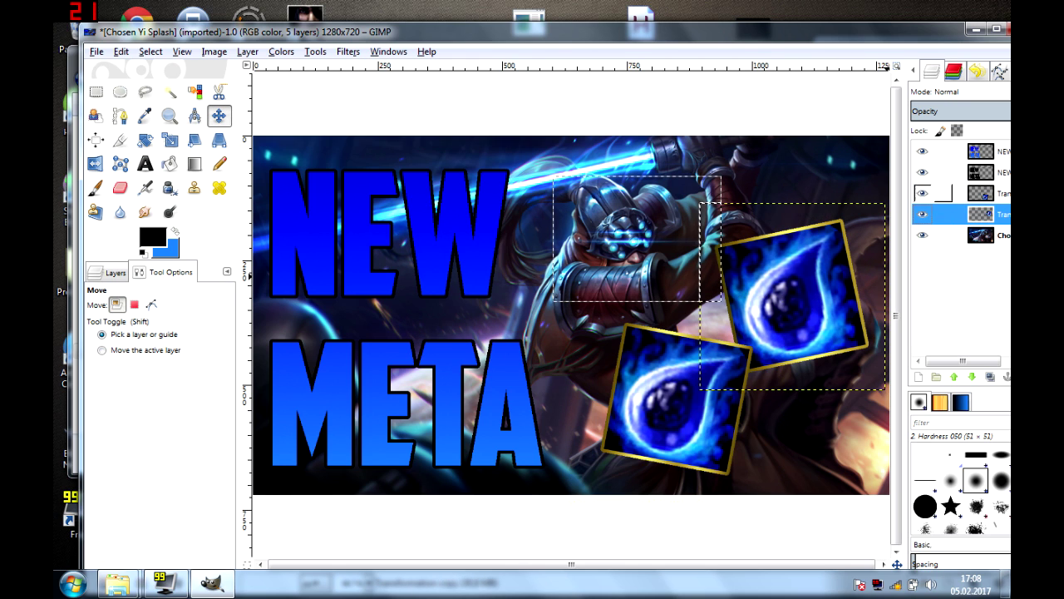
- Shift the lower tear icon slightly left and the other one further down so both sit side by side at the image's lower right
left_click(981, 172)
left_click(982, 193)
left_click_drag(636, 385, 602, 390)
left_click_drag(794, 297, 763, 359)
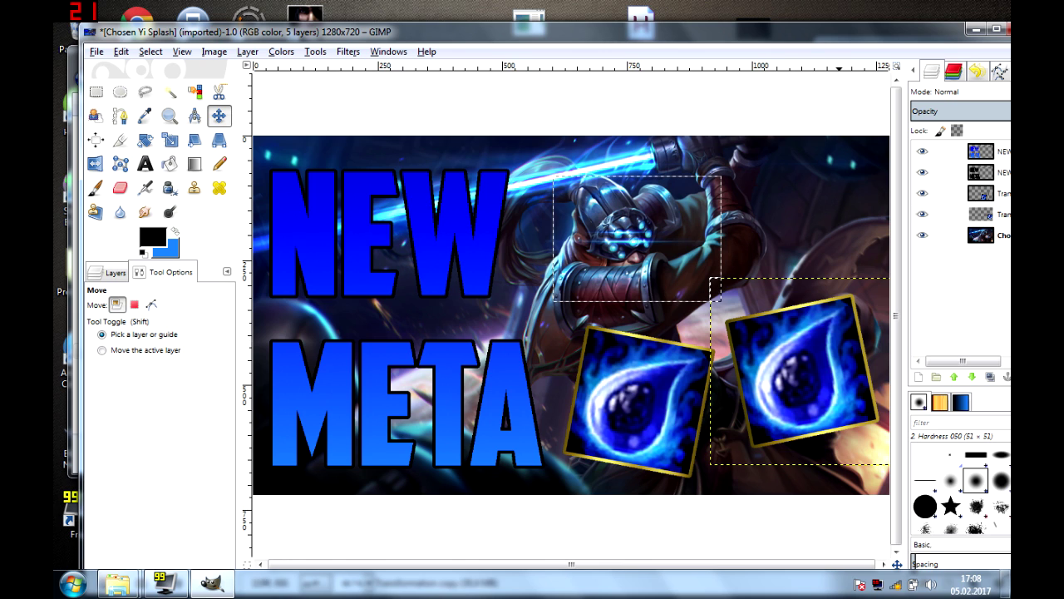
left_click_drag(838, 343, 837, 346)
- Select the outlined title letters by color on the black copy's layer
left_click(981, 236)
left_click(981, 194)
left_click(981, 172)
key("shift+o")
left_click(495, 245)
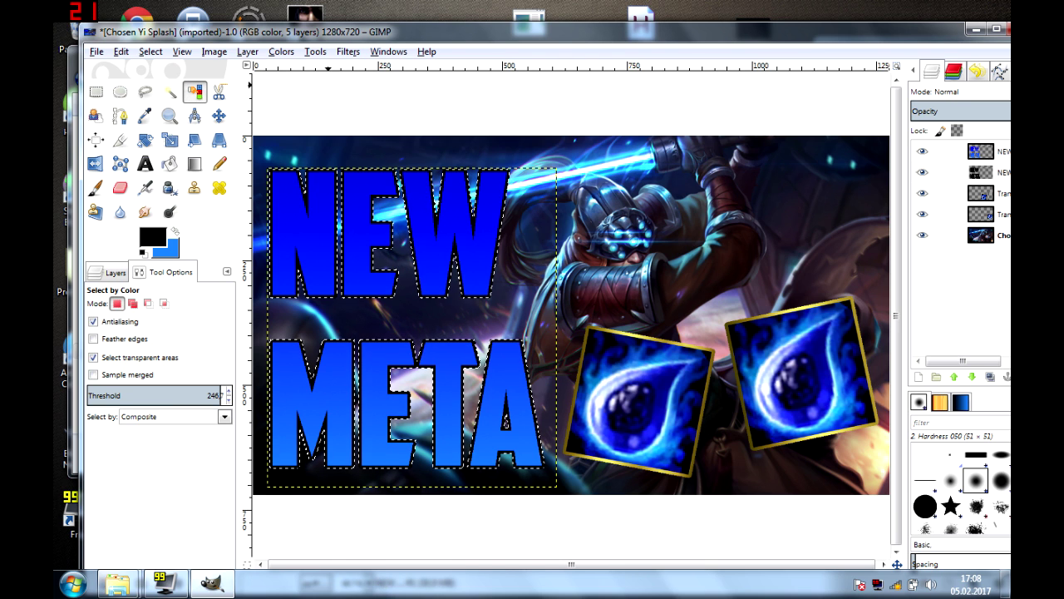
- Add a drop shadow with X and Y offsets of 8 to the title letters and replace the letter selection with a 519 × 325 px rectangle
left_click(388, 52)
mouse_move(348, 51)
mouse_move(390, 166)
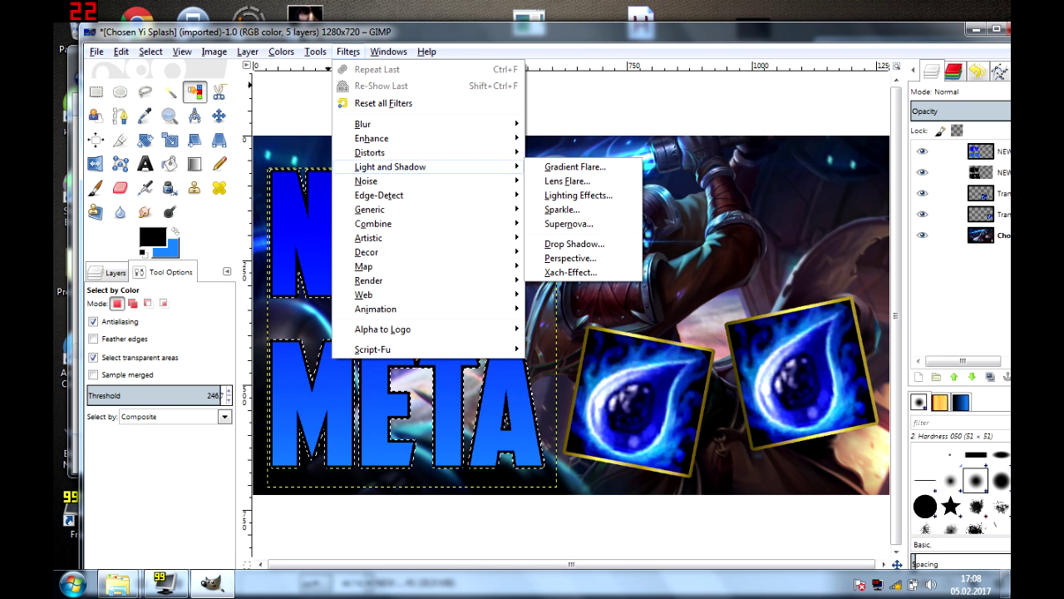
left_click(574, 244)
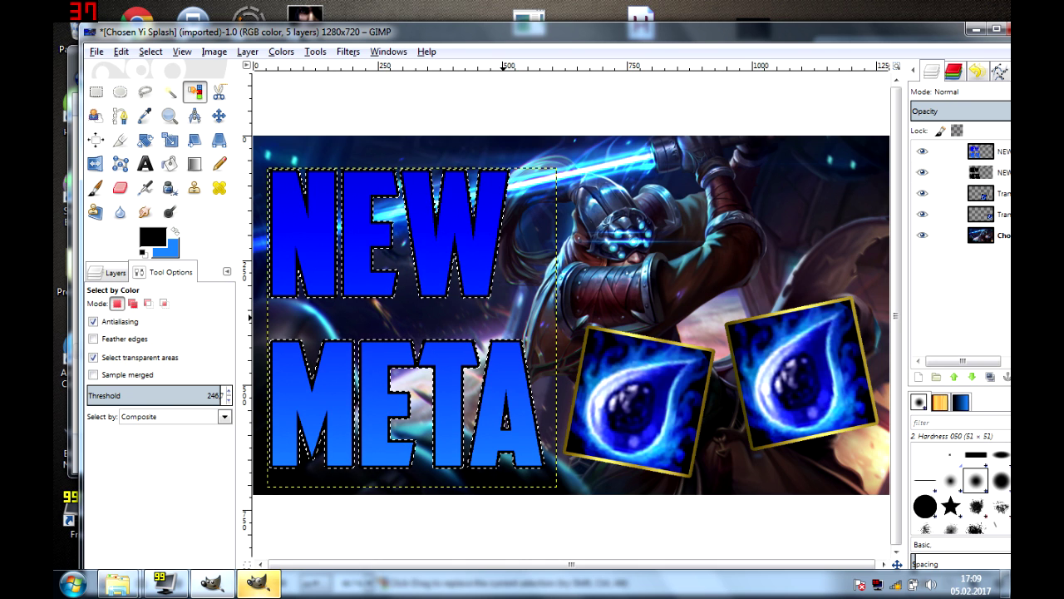
type("8")
key("Tab")
type("8")
key("Return")
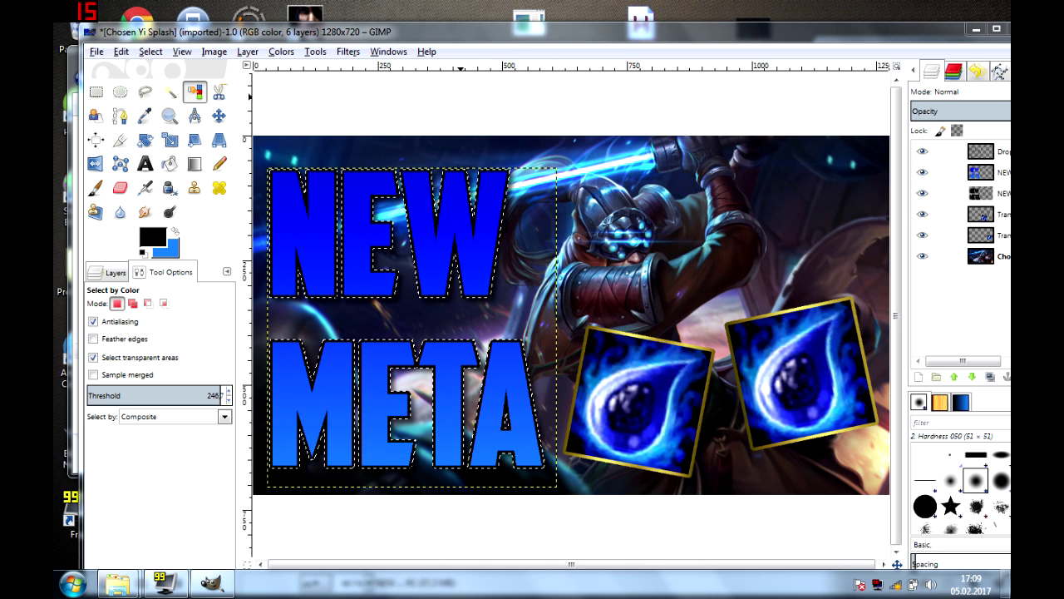
left_click(95, 92)
left_click_drag(644, 199, 387, 360)
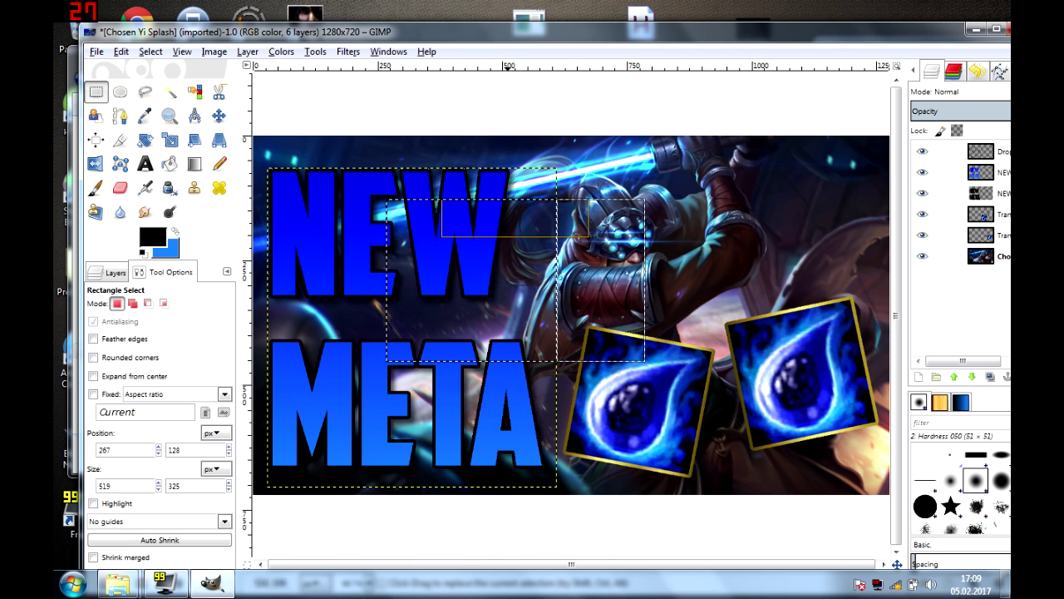
- Clear the rectangle selection and select the left tear icon by color on its own layer
left_click_drag(574, 34, 536, 26)
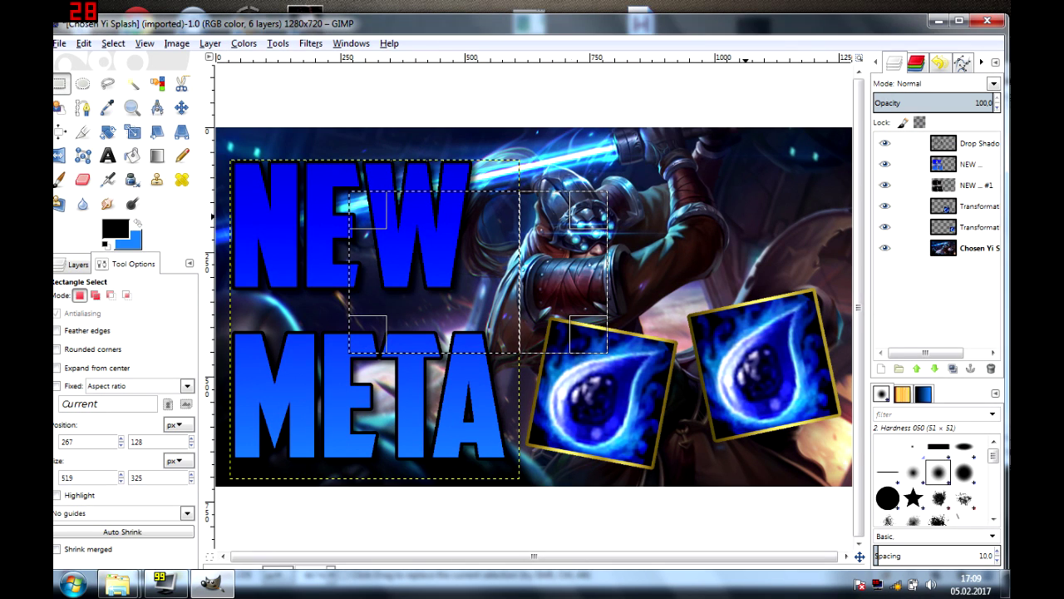
left_click(638, 420)
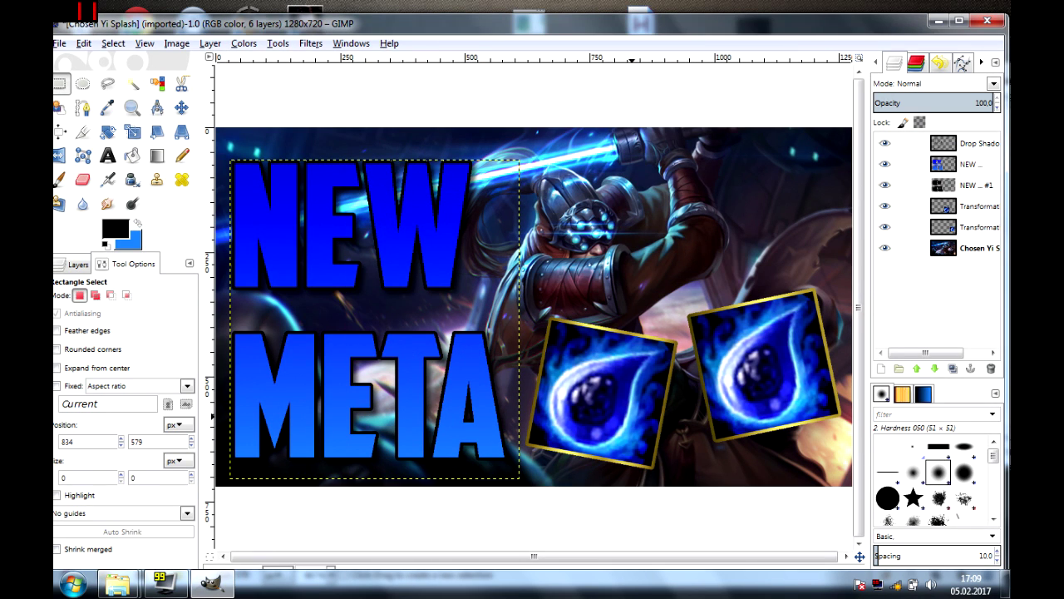
left_click(906, 206)
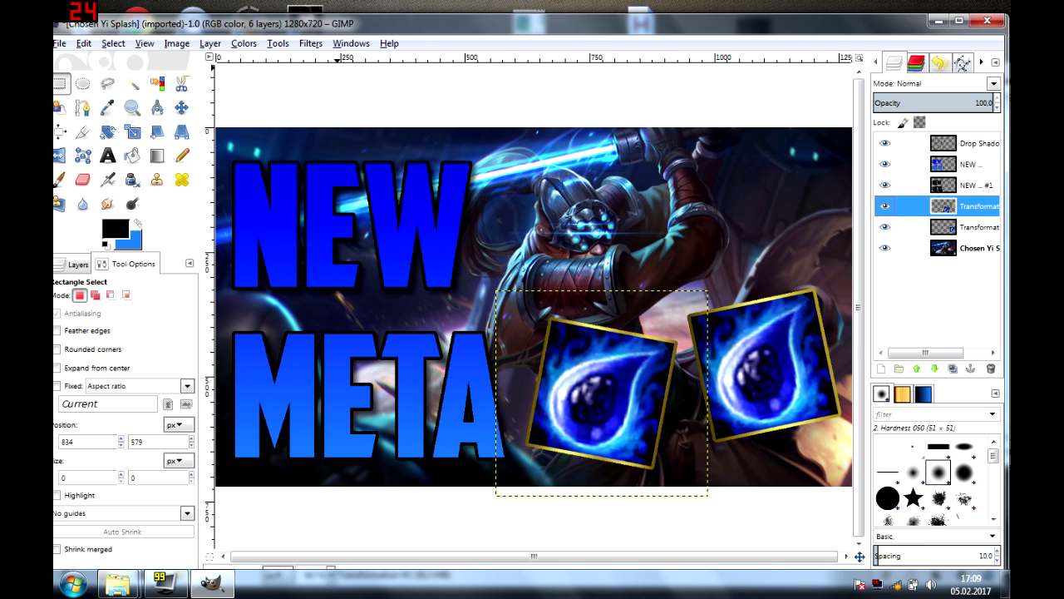
left_click(158, 83)
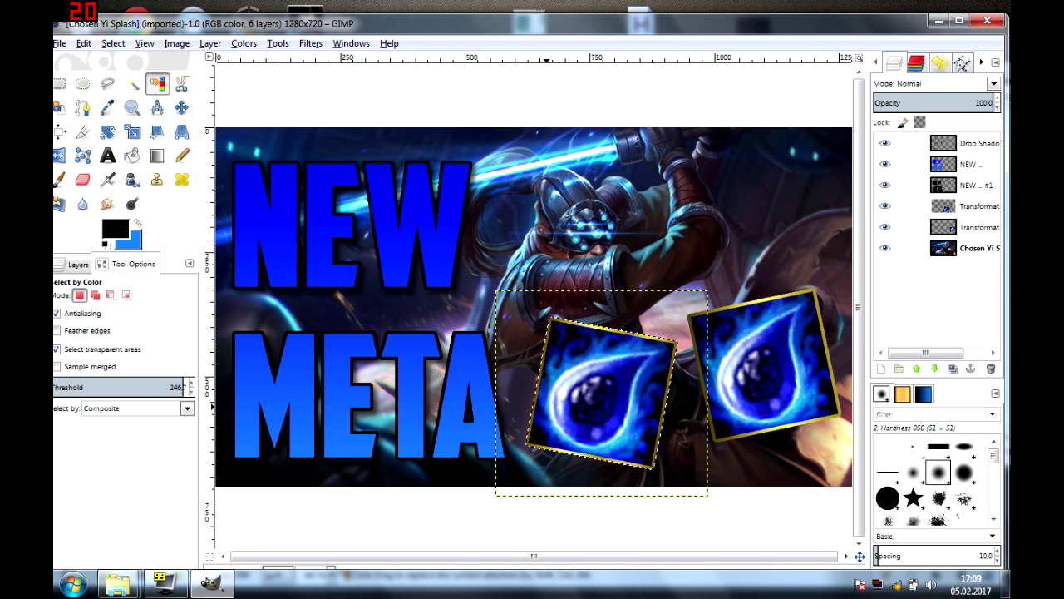
- Add a drop shadow to the selected left tear icon
left_click(310, 43)
mouse_move(374, 172)
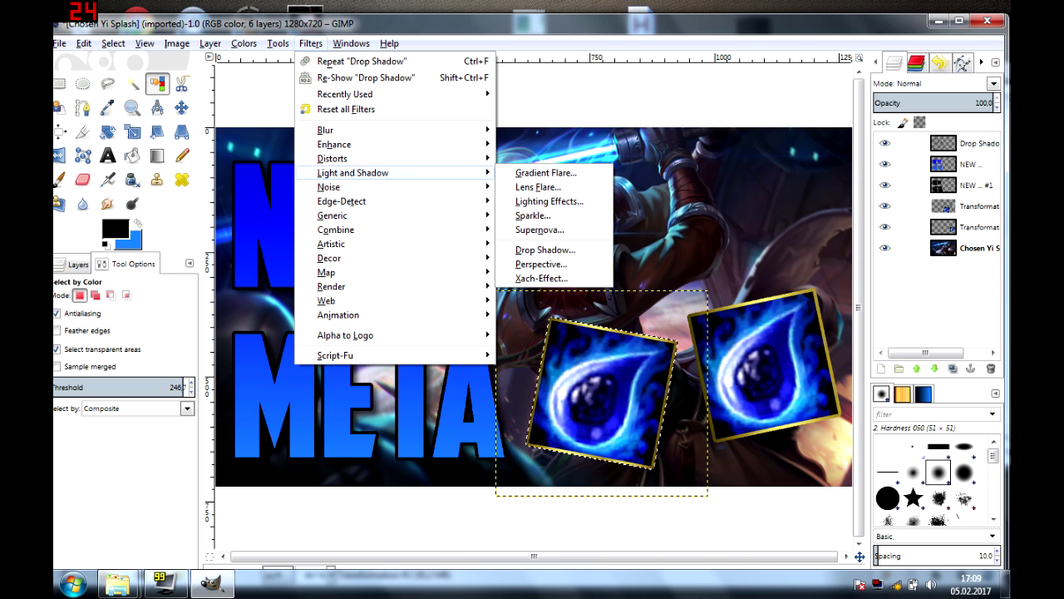
left_click(545, 250)
left_click(571, 416)
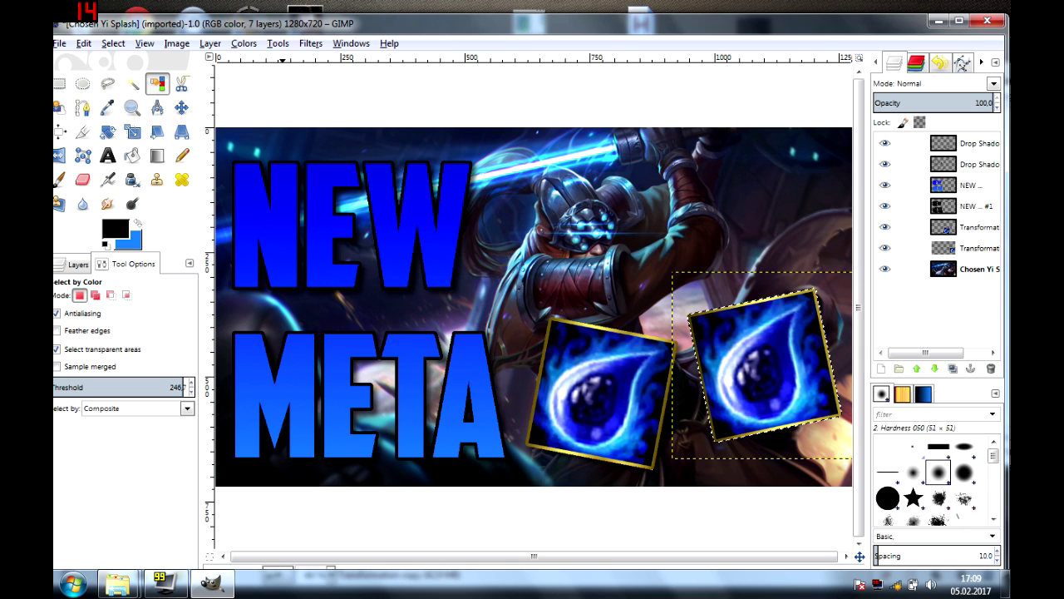
- Add a drop shadow with X and Y offsets of 8, blur radius 15 and opacity 60 to the selected right tear icon
key("alt+l")
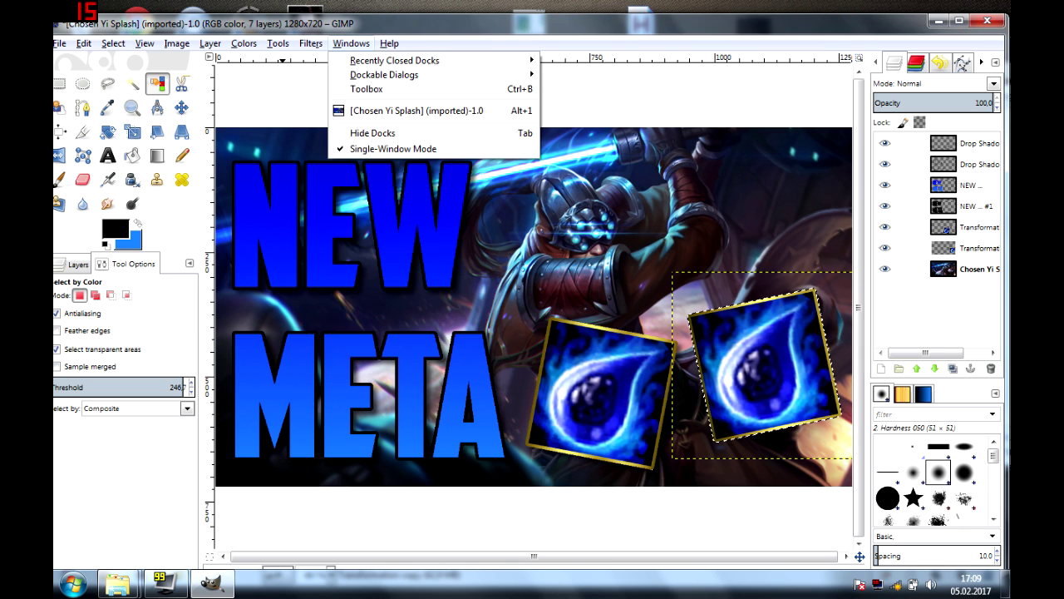
mouse_move(310, 43)
mouse_move(353, 172)
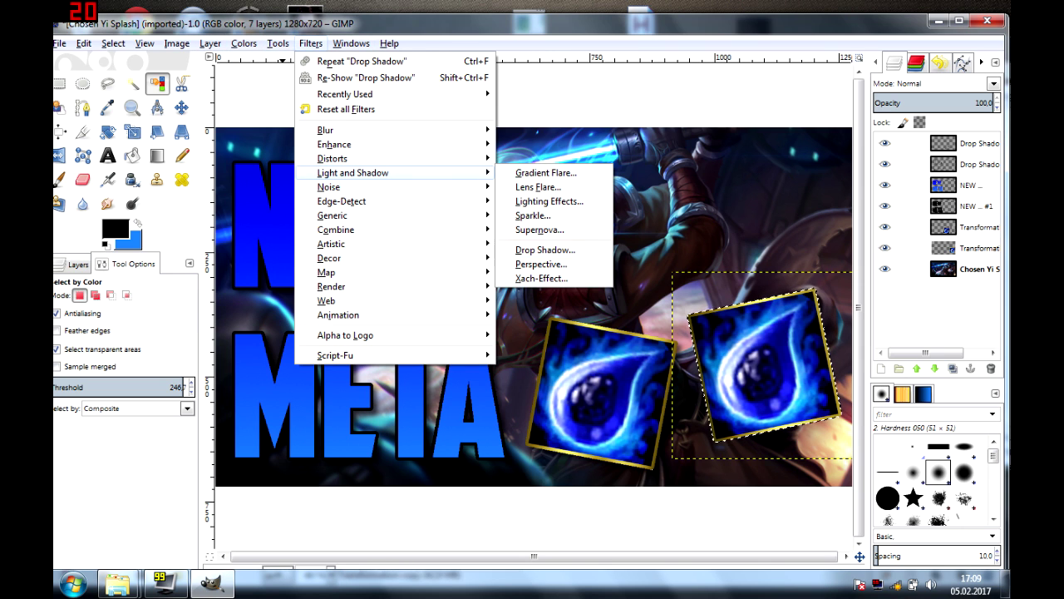
key("Return")
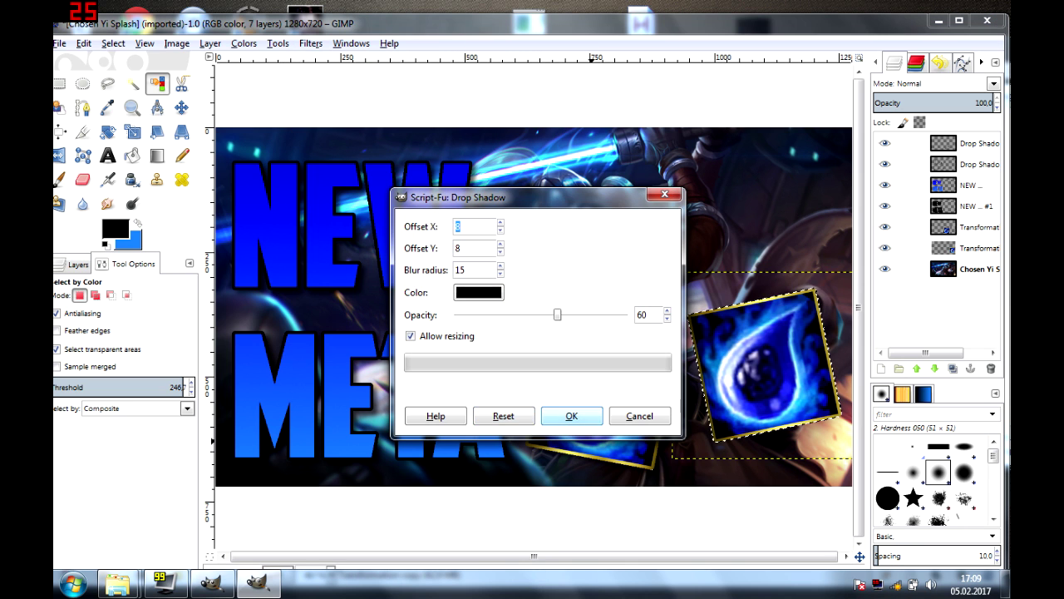
key("Return")
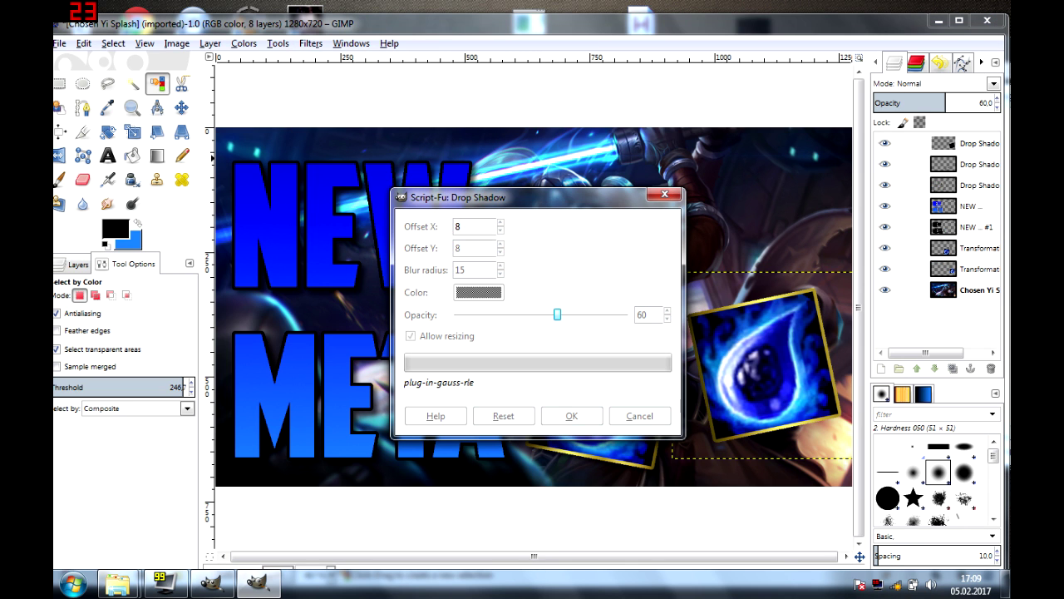
- Switch to the file explorer and look through the Img Resources folder in the Bilder library for another image to add
left_click_drag(868, 29, 452, 85)
left_click(641, 167)
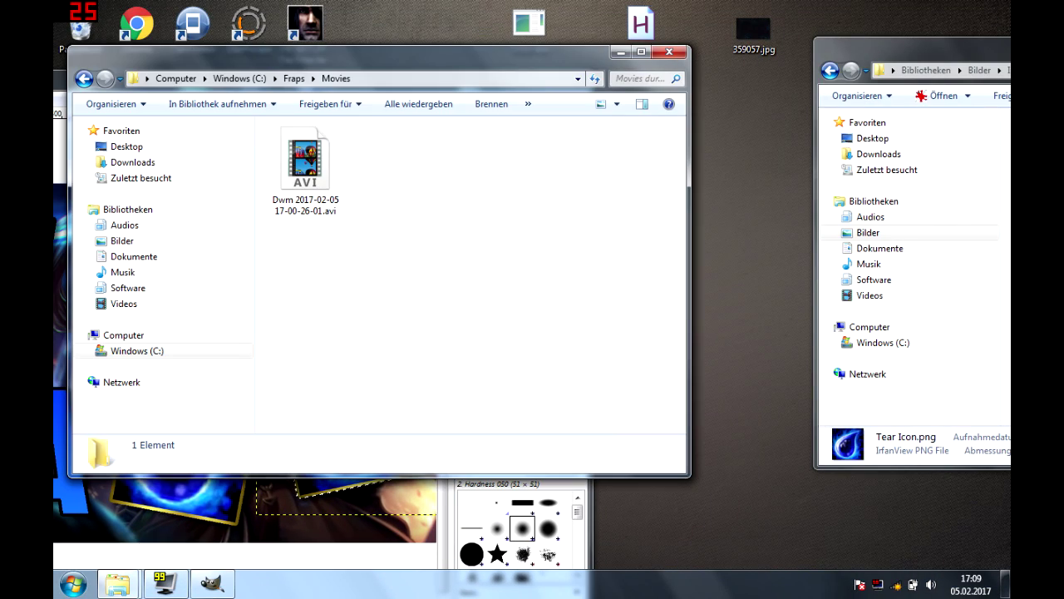
left_click(868, 232)
left_click_drag(915, 56, 407, 23)
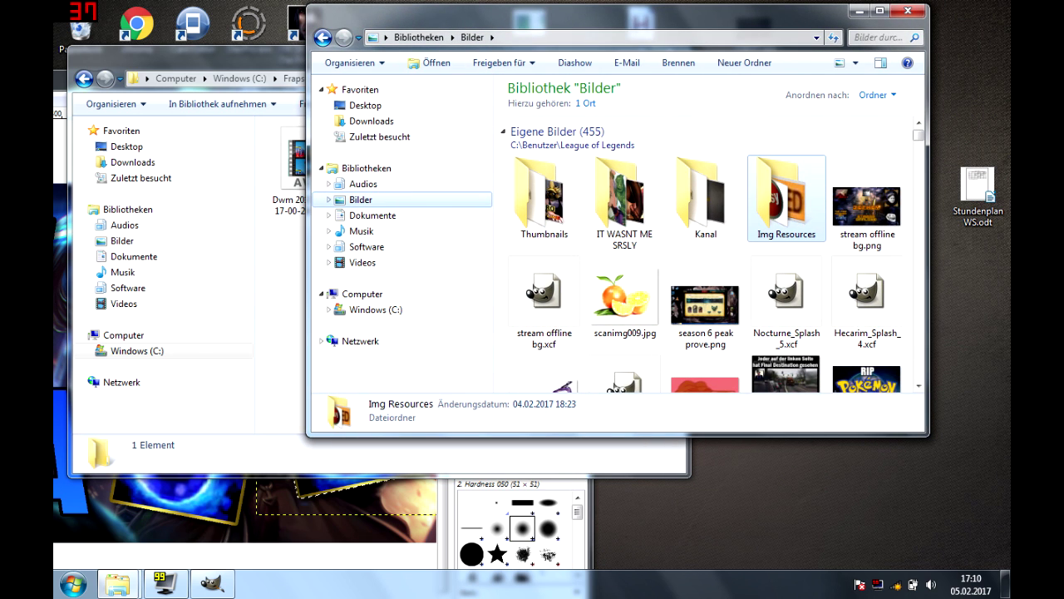
mouse_move(919, 134)
left_mouse_down()
mouse_move(919, 153)
mouse_move(918, 133)
left_mouse_up()
double_click(785, 200)
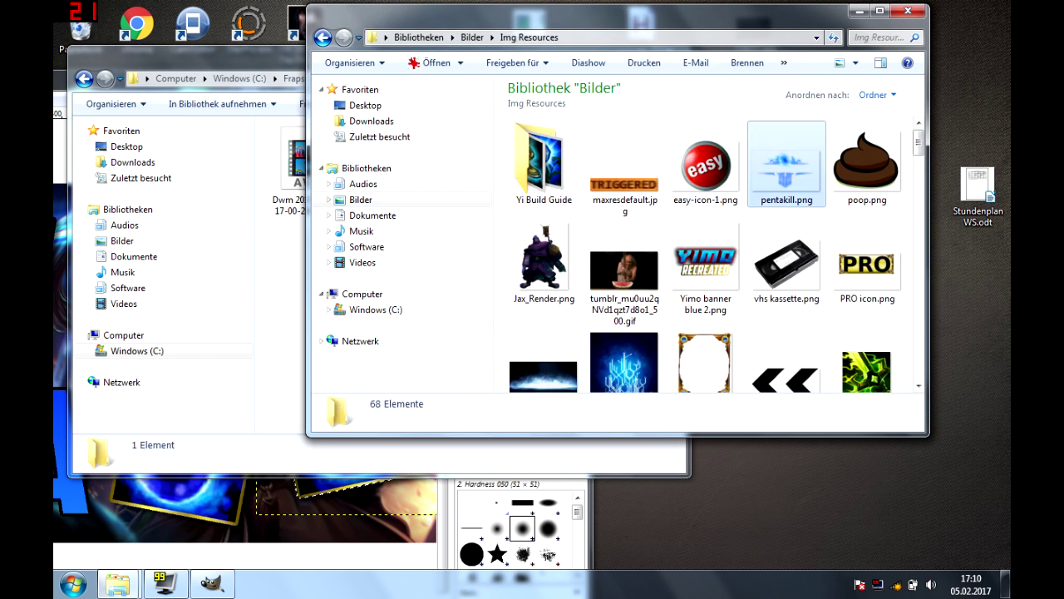
left_click(786, 200)
scroll(785, 216, "down", 5)
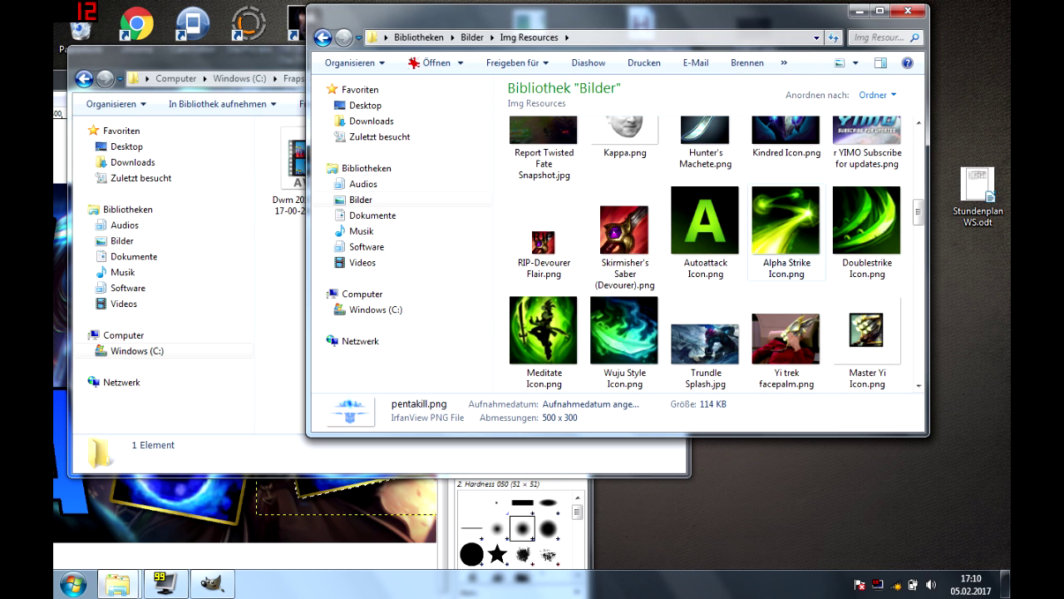
scroll(786, 217, "down", 10)
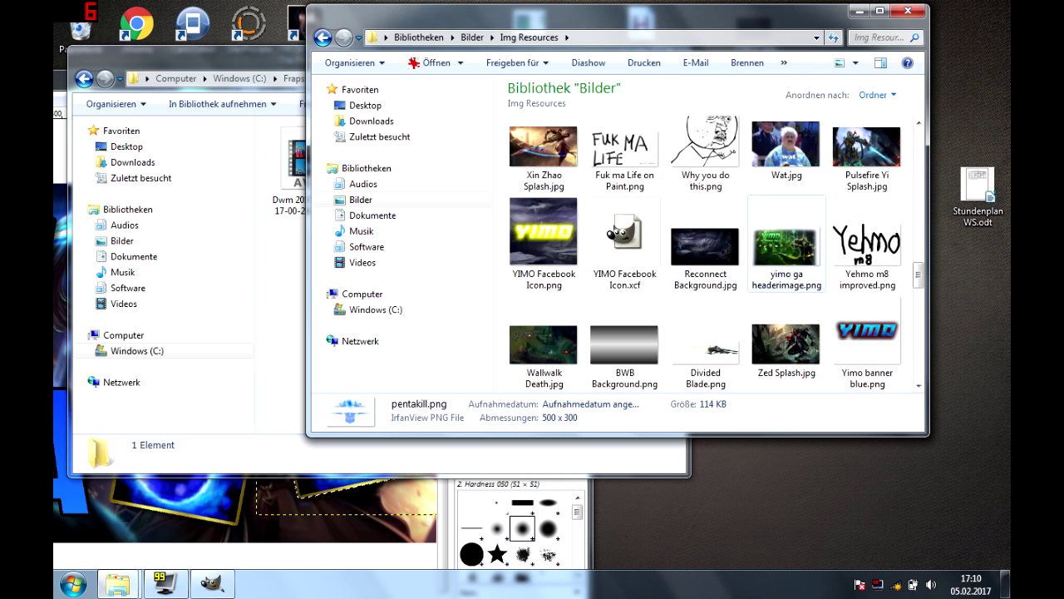
scroll(786, 216, "down", 8)
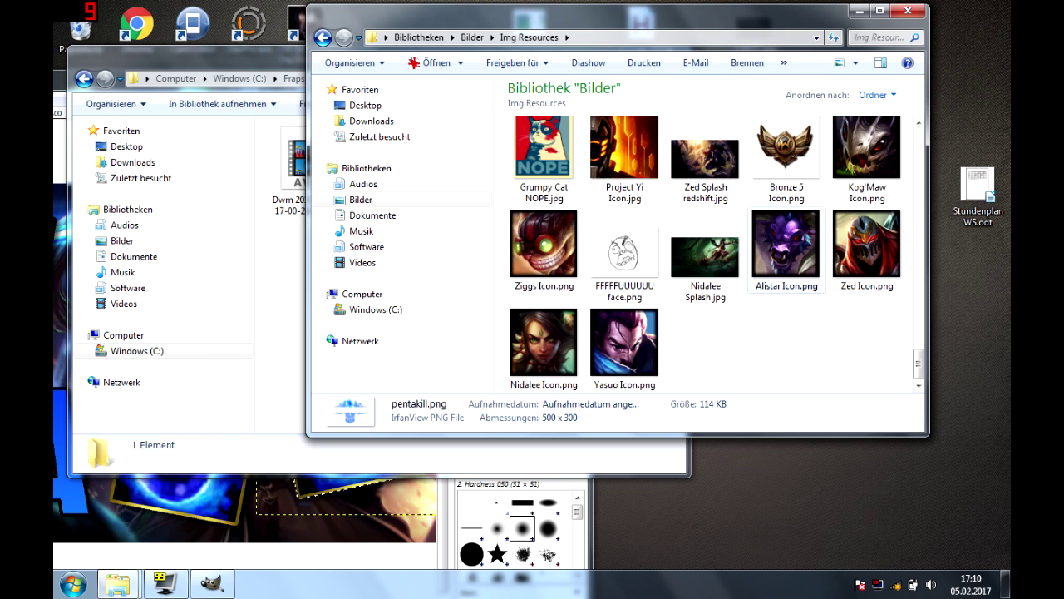
scroll(786, 250, "up", 3)
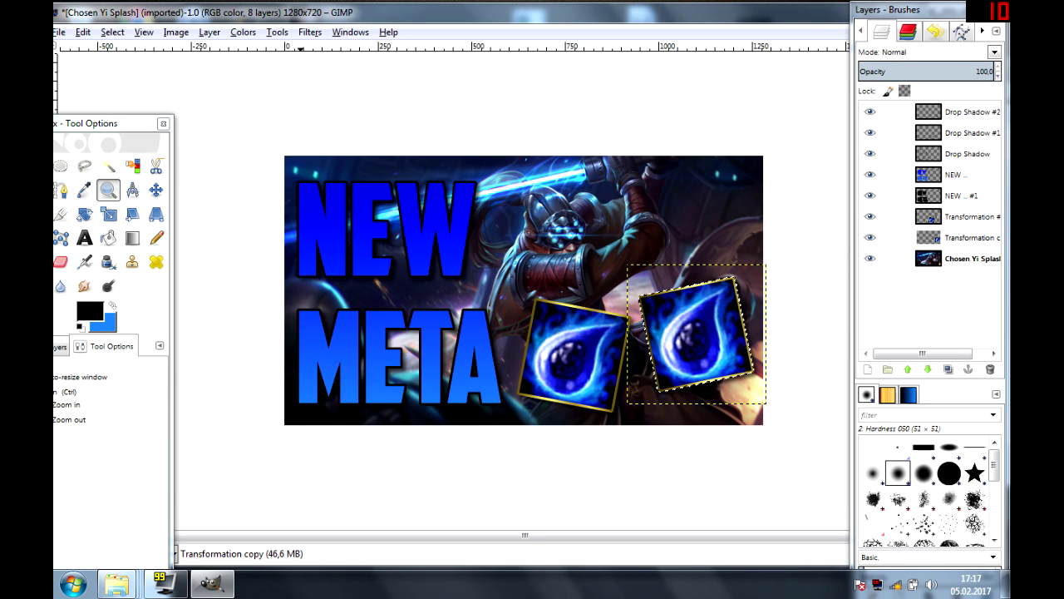
- Insert Challenger.png from the Bilder library as a new layer in the GIMP image and move the emblem to the image's upper right
key("super")
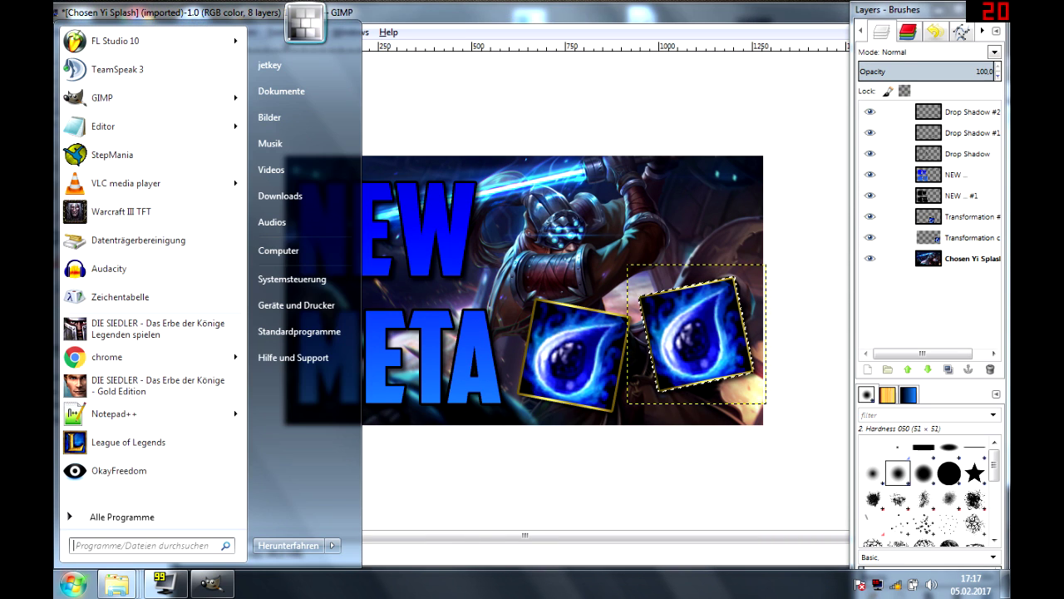
left_click(278, 251)
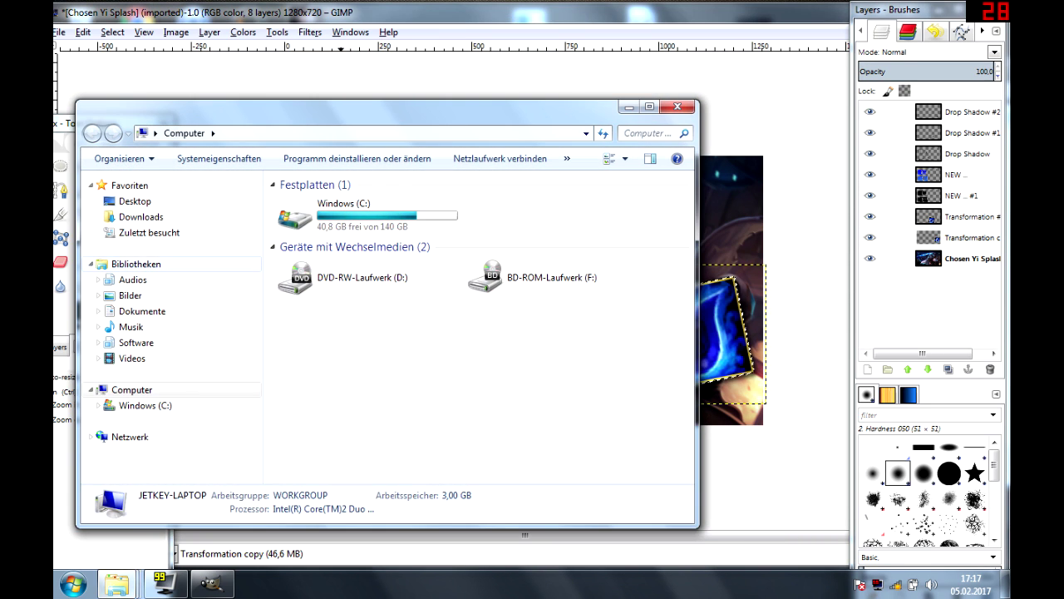
left_click(130, 295)
left_click(556, 293)
double_click(555, 294)
left_click_drag(439, 118, 319, 199)
mouse_move(275, 337)
left_mouse_down()
mouse_move(460, 222)
mouse_move(644, 220)
left_mouse_up()
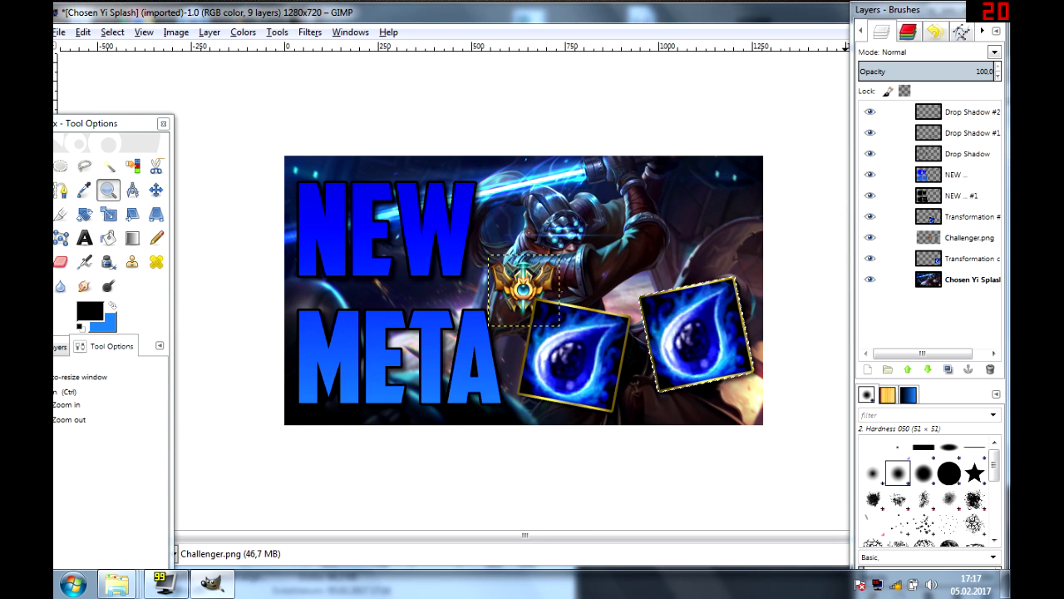
key("m")
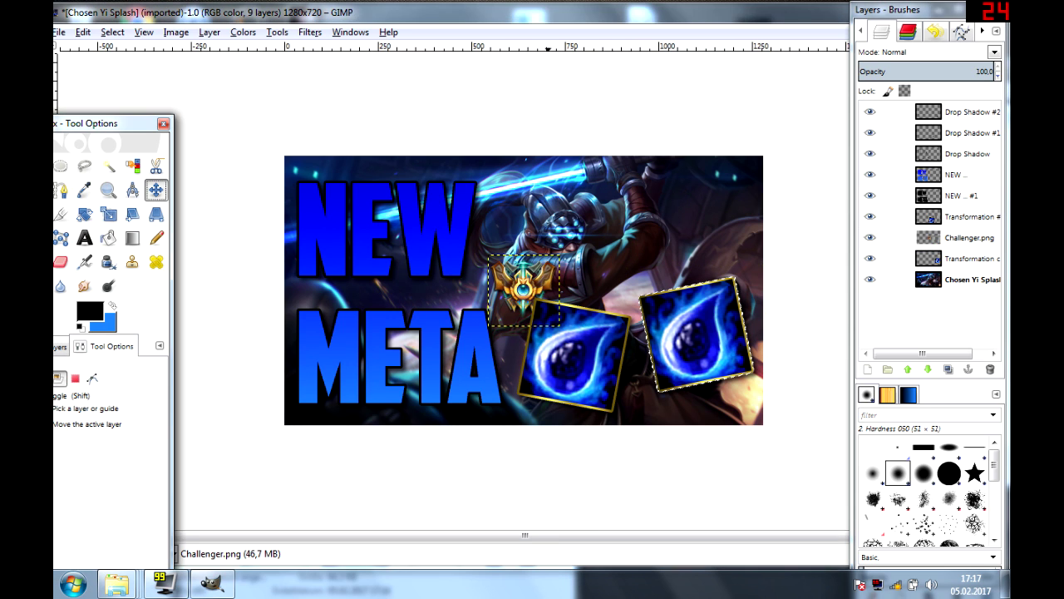
left_click_drag(532, 287, 709, 198)
- Scale the Challenger emblem layer to a width of 250 px and shift it slightly down and to the right above the tear icon
left_click(108, 189)
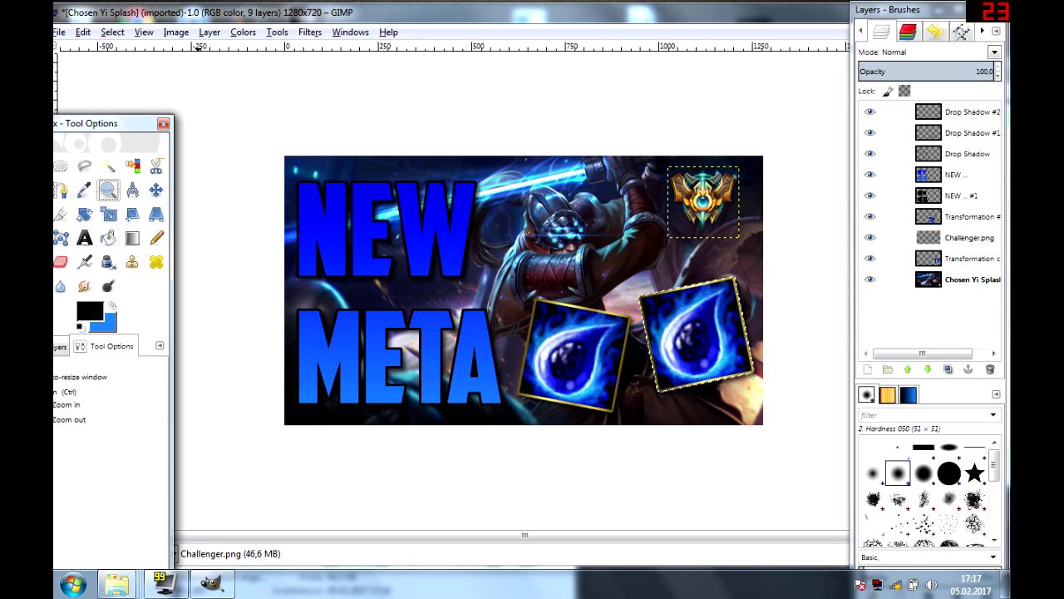
left_click(66, 404)
left_click(661, 268)
left_click(693, 240)
left_click_drag(124, 123, 301, 100)
key("minus")
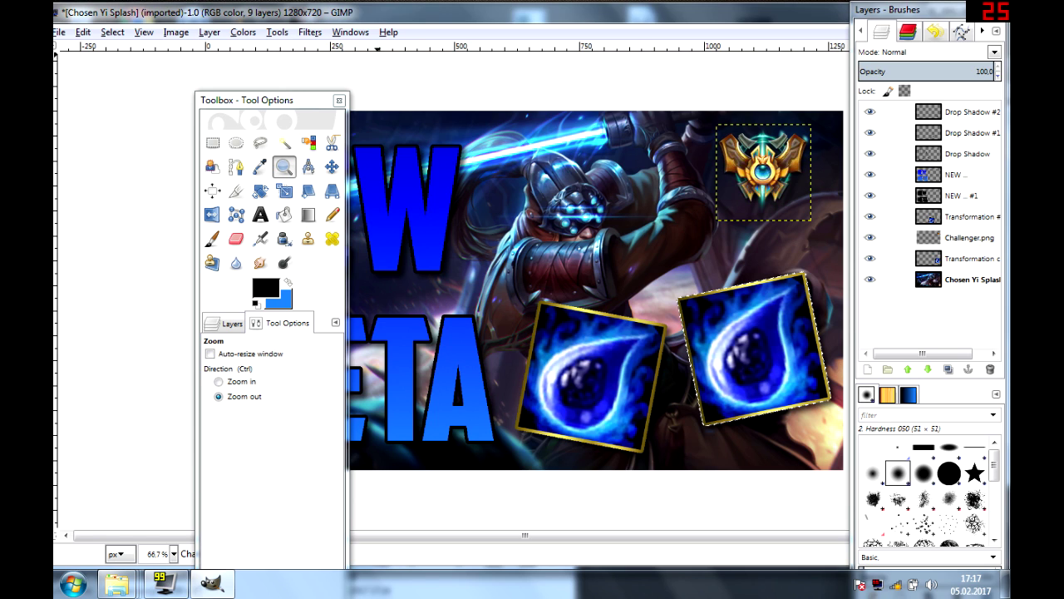
key("alt+l")
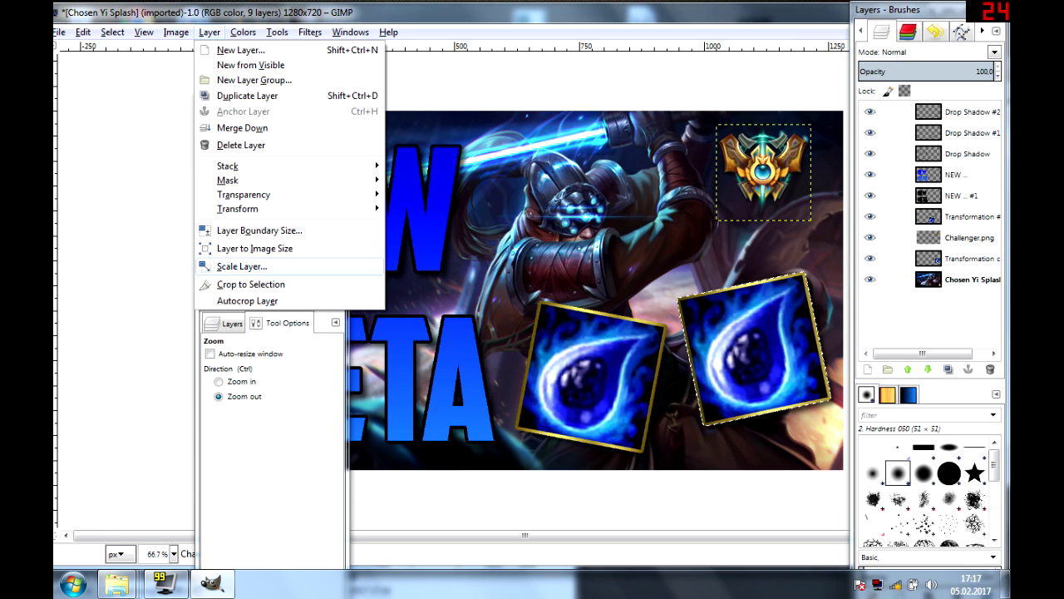
left_click(250, 266)
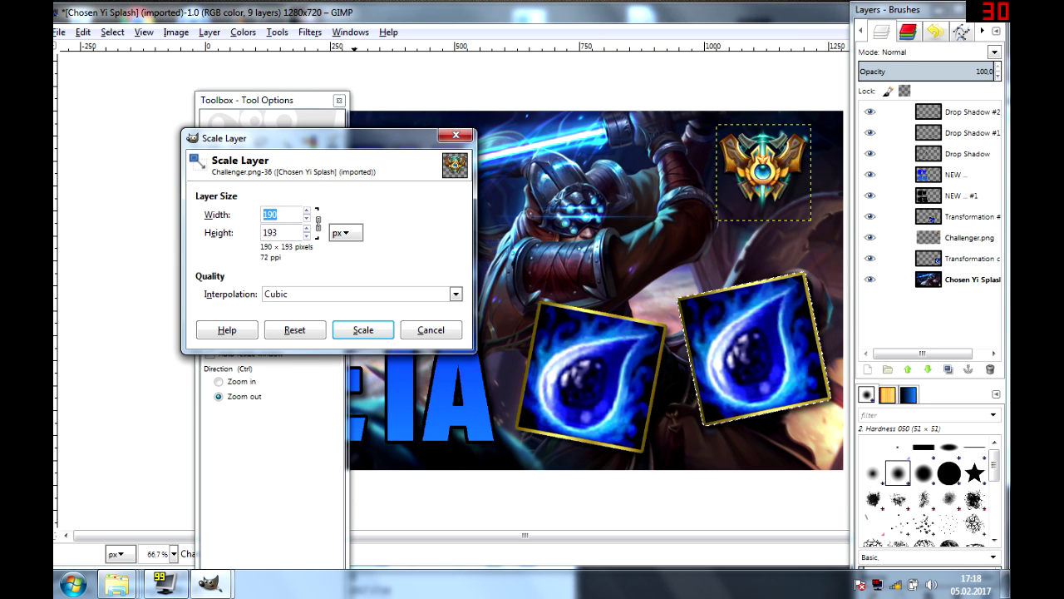
type("259")
key("BackSpace")
type("0")
key("Return")
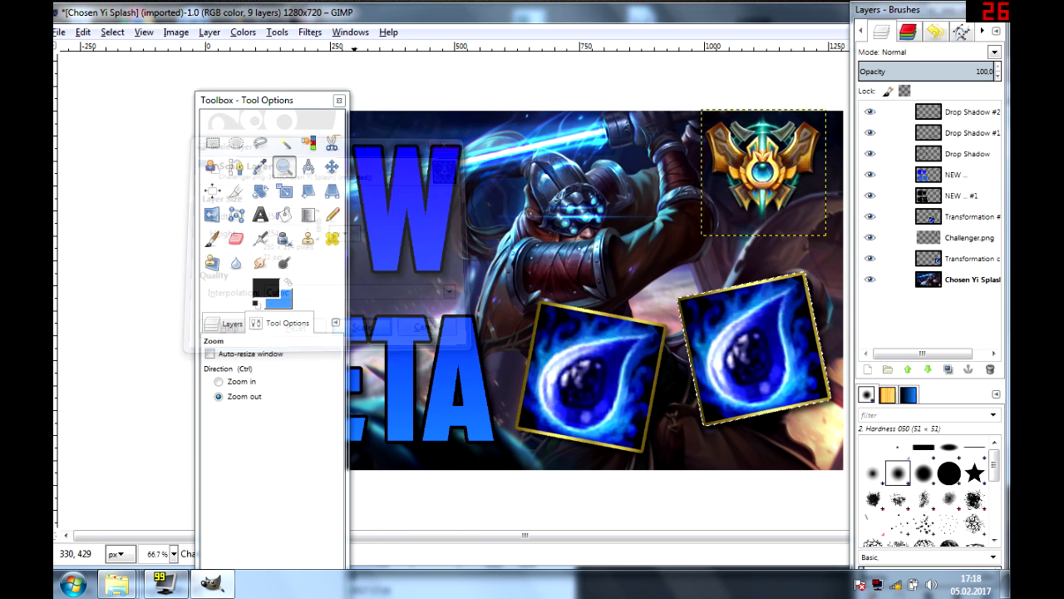
left_click(332, 166)
left_click_drag(764, 167, 792, 204)
- Select the Challenger emblem by color, trying several thresholds and settling on 221.3
key("shift+o")
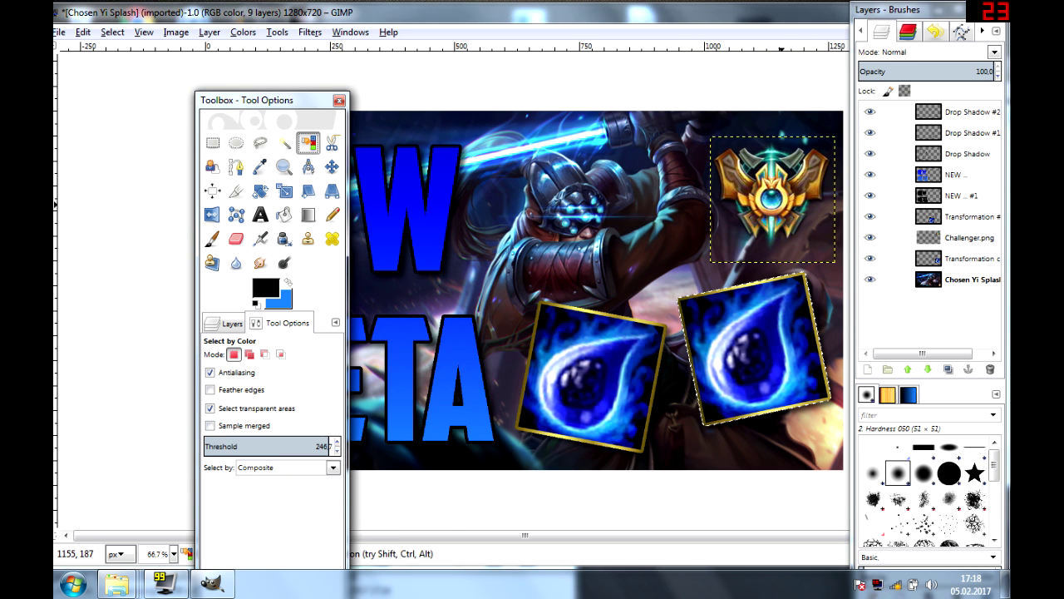
left_click(792, 205)
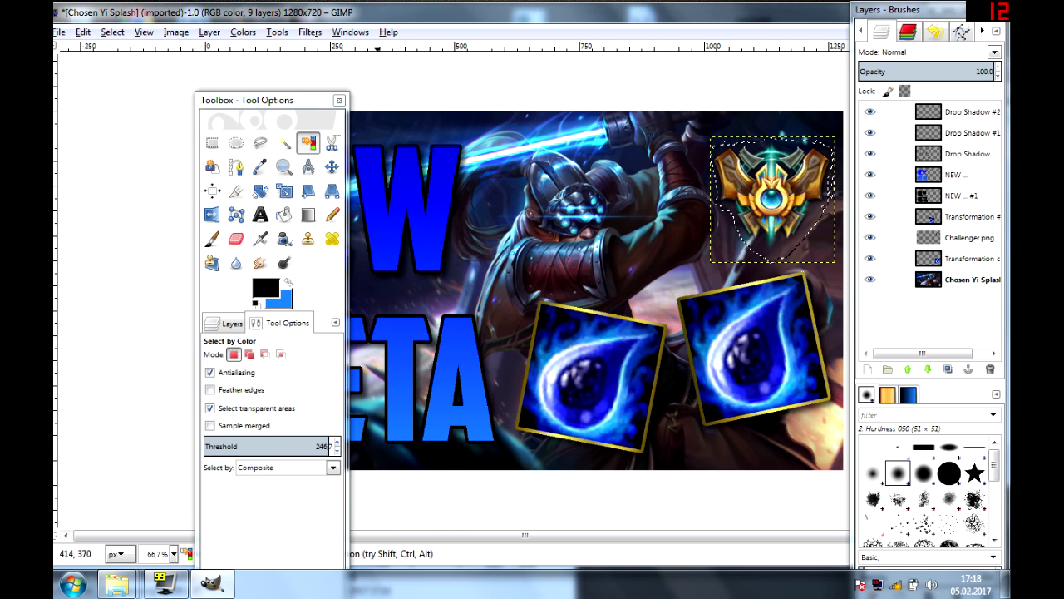
left_click(277, 441)
left_click(794, 182)
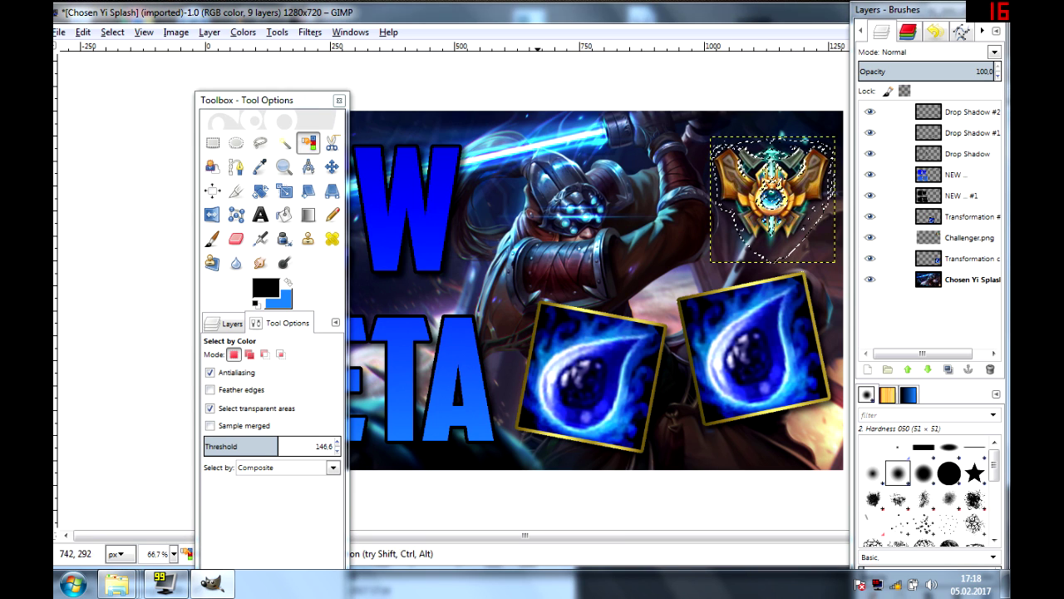
left_click(281, 442)
left_click(780, 201)
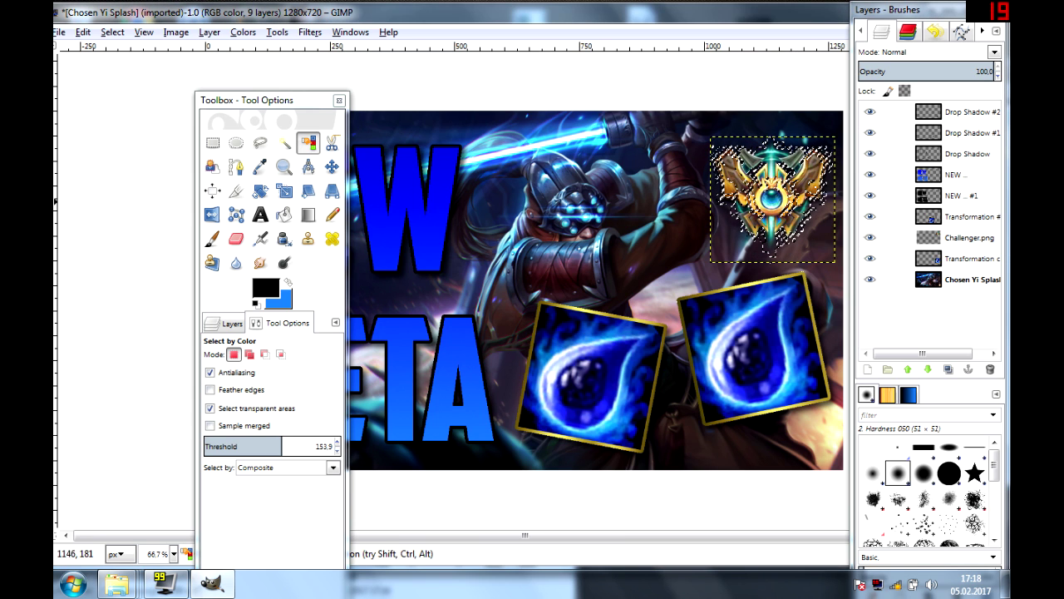
left_click_drag(766, 204, 775, 178)
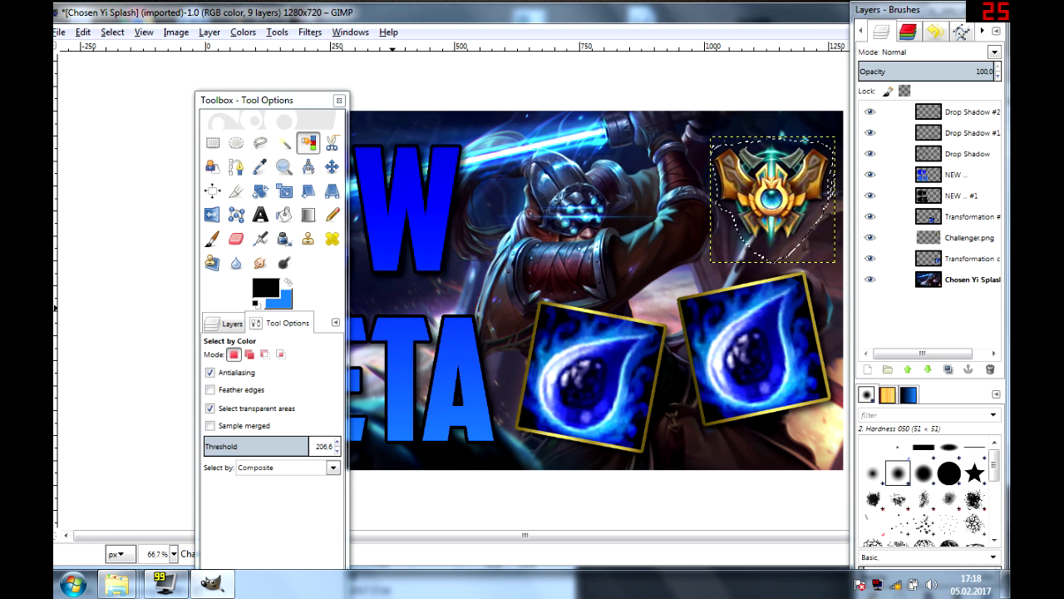
left_click(316, 441)
left_click(784, 173)
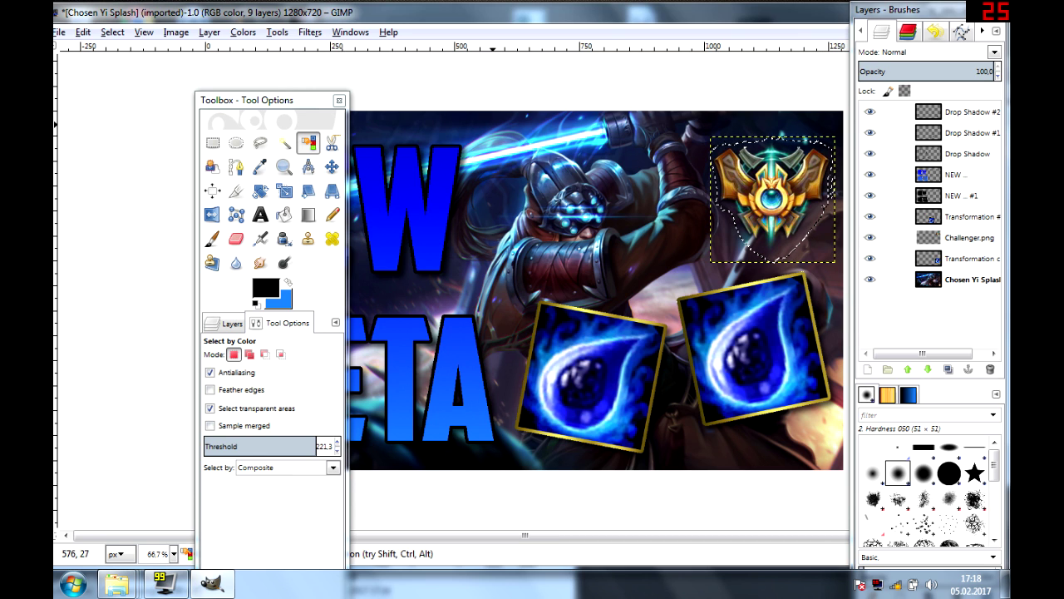
left_click_drag(432, 16, 428, 14)
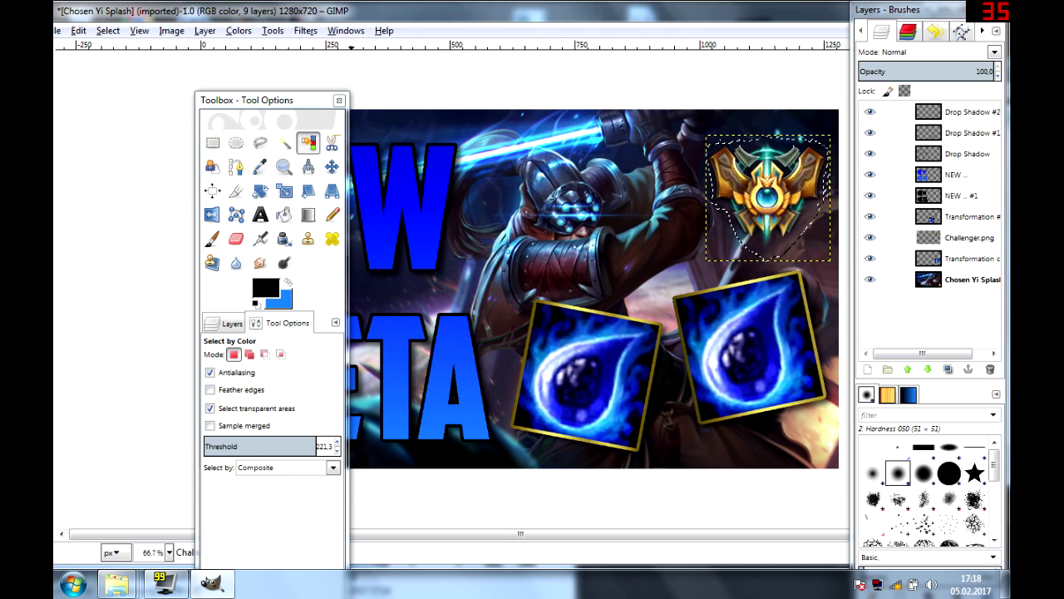
left_click_drag(274, 100, 41, 73)
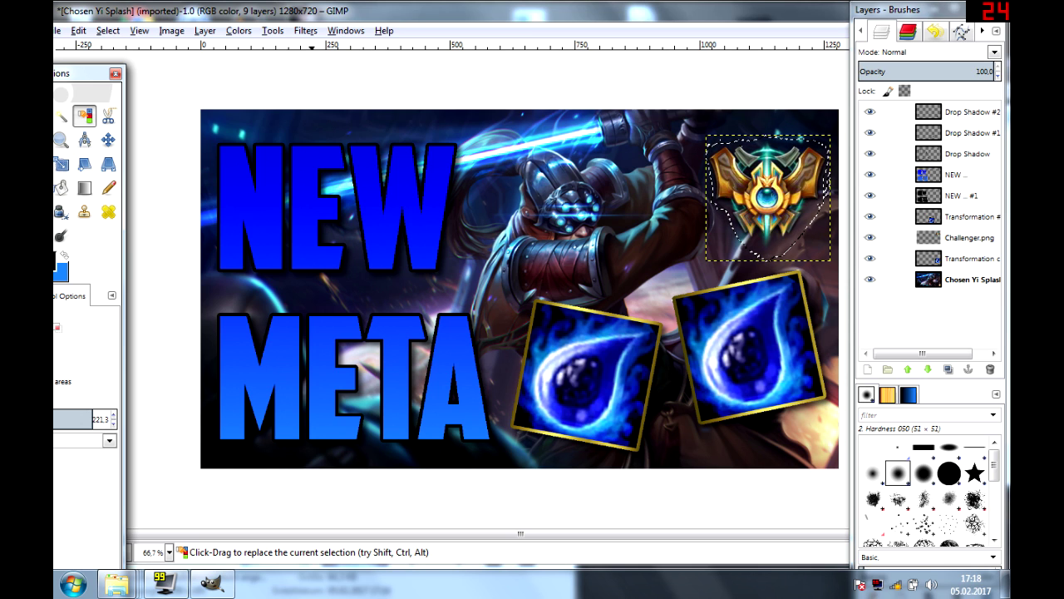
left_click_drag(42, 73, 160, 73)
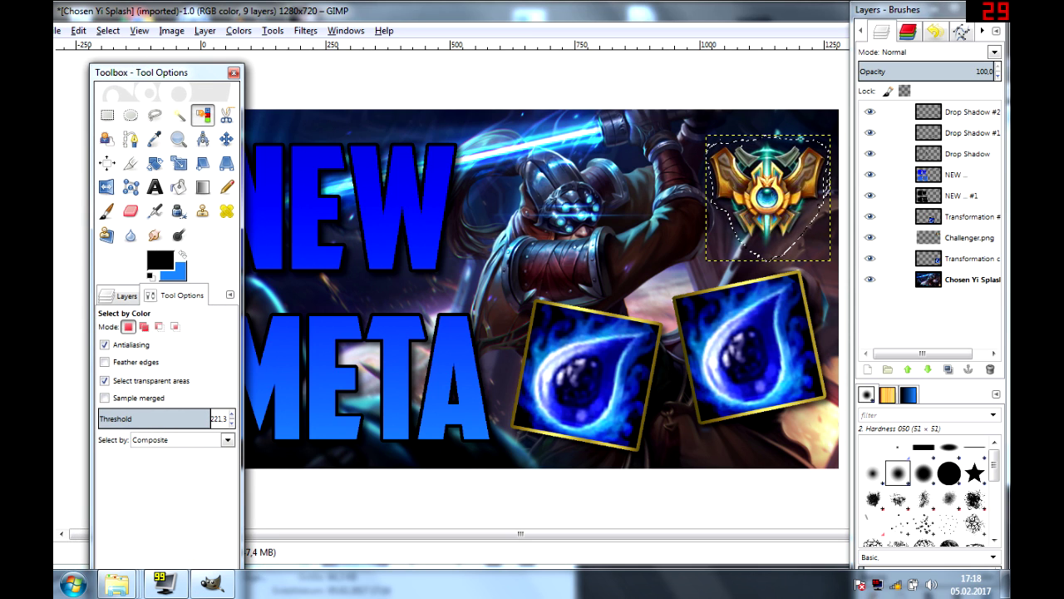
- Clear the selection around the Challenger emblem with the Rectangle Select tool
left_click(965, 280)
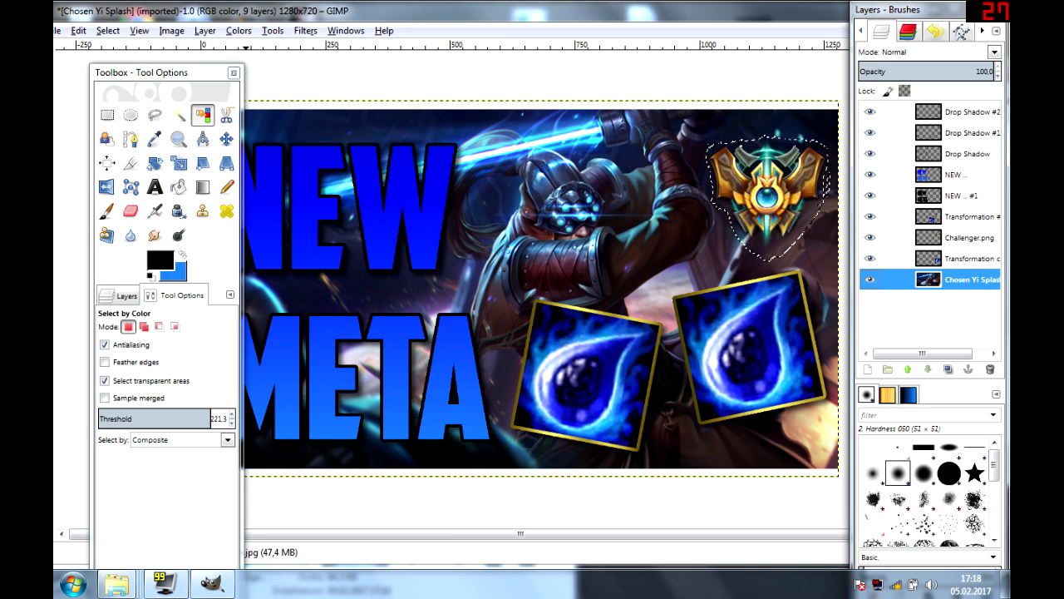
left_click(108, 115)
left_click_drag(160, 73, 139, 79)
right_click(410, 128)
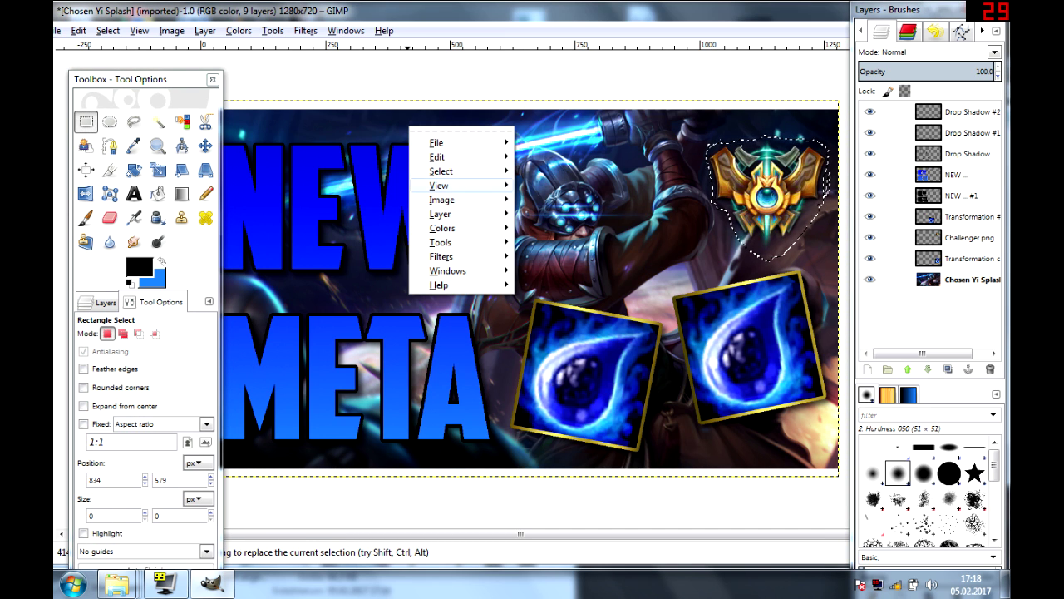
left_click(541, 197)
- Adjust the lightness and saturation of the Chosen Yi Splash layer with Hue-Saturation
left_click(956, 280)
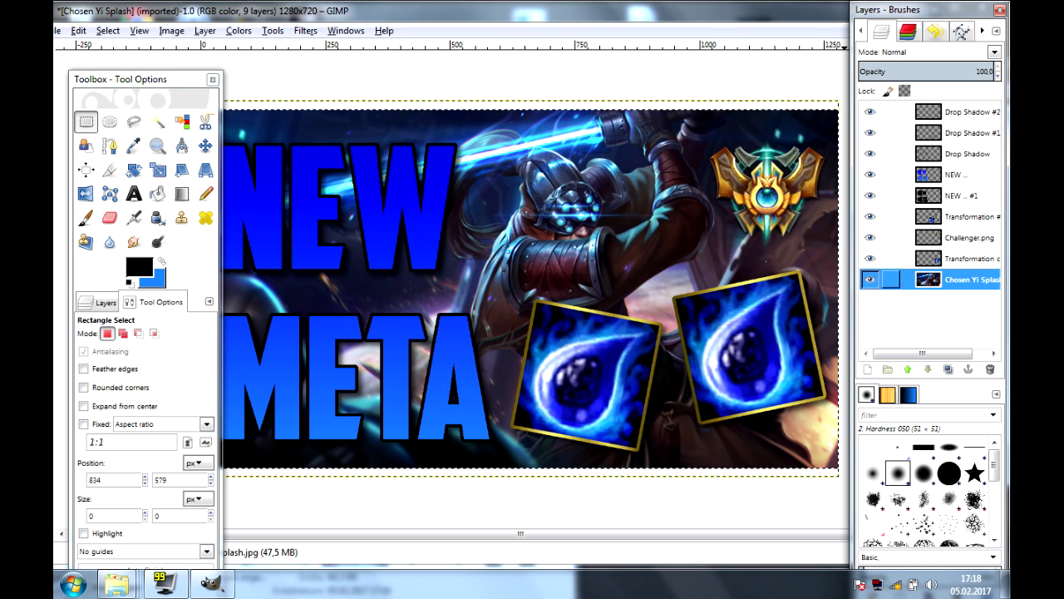
left_click(273, 30)
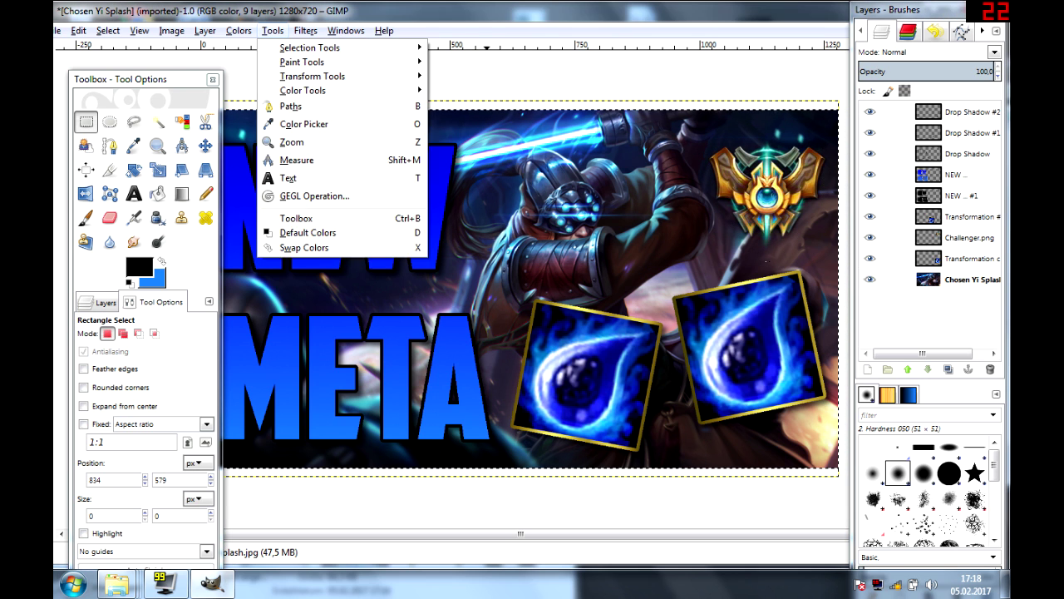
left_click(305, 30)
left_click(238, 30)
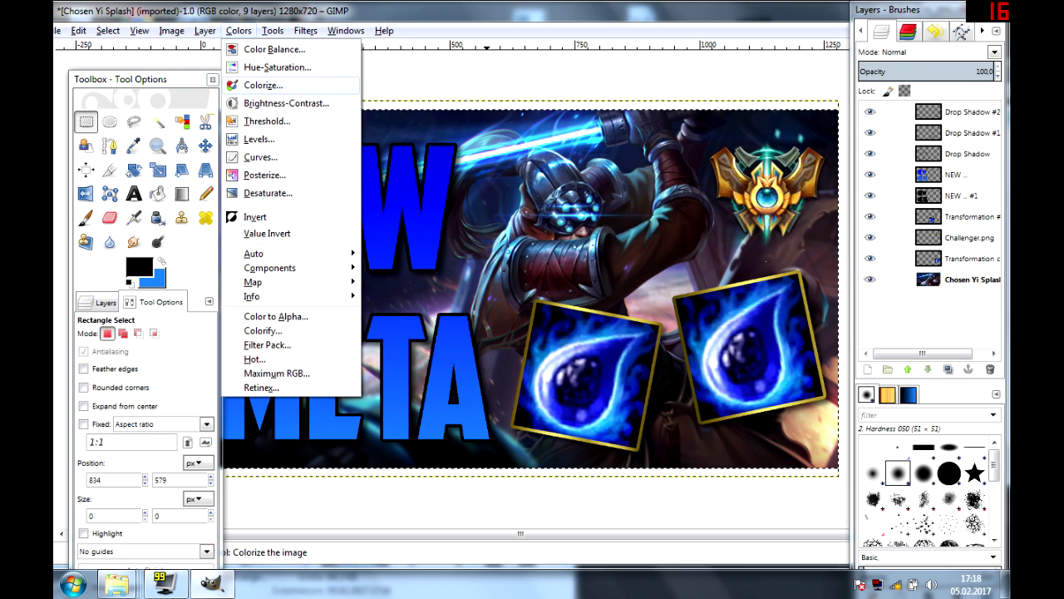
left_click(277, 67)
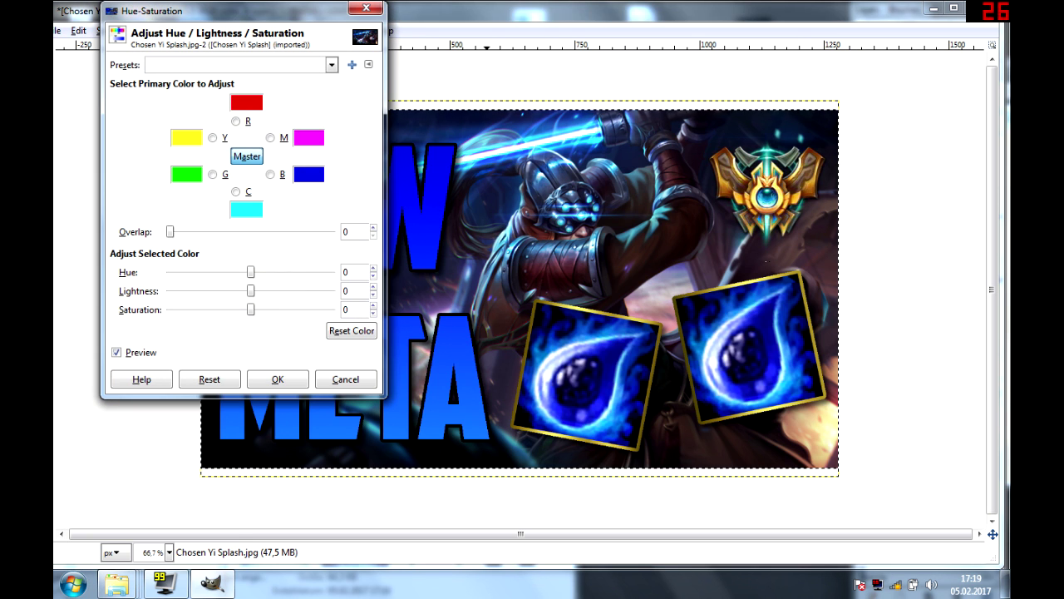
mouse_move(250, 290)
left_mouse_down()
mouse_move(265, 290)
mouse_move(249, 290)
mouse_move(268, 309)
mouse_move(319, 309)
mouse_move(250, 309)
left_mouse_up()
key("Return")
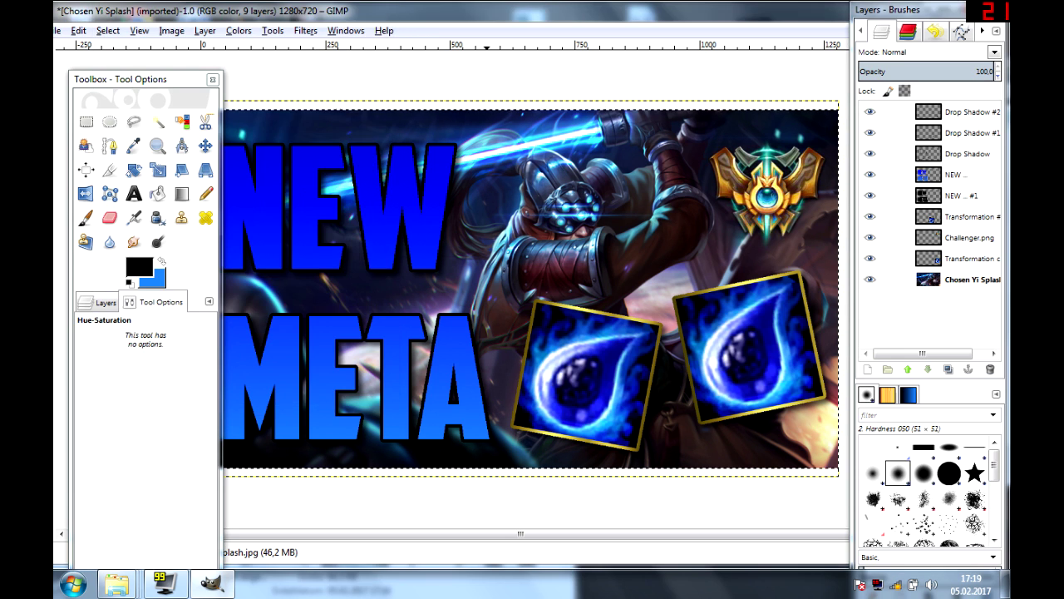
left_click(273, 31)
mouse_move(239, 31)
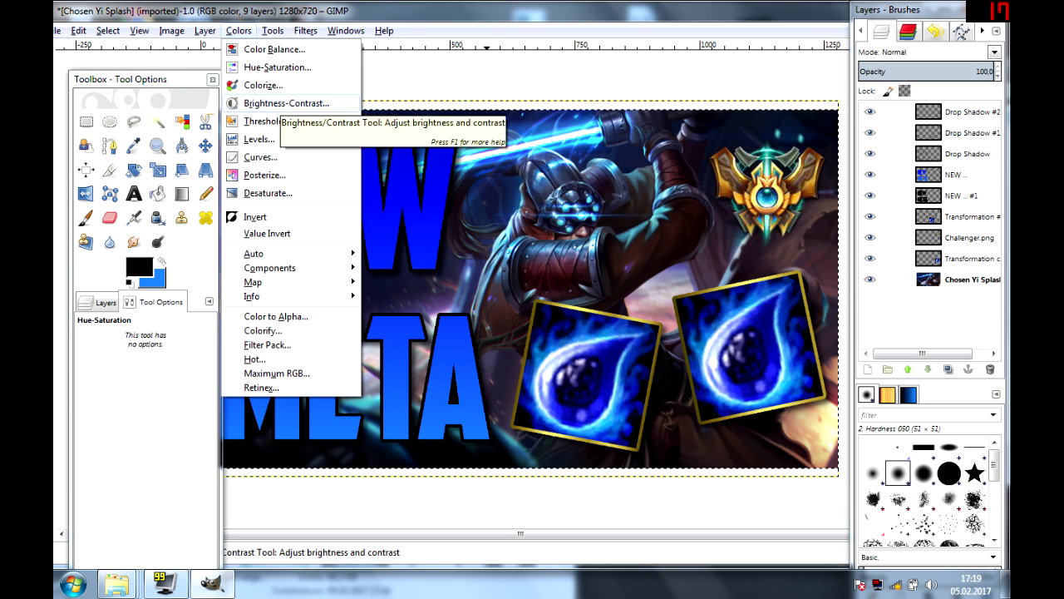
left_click(265, 139)
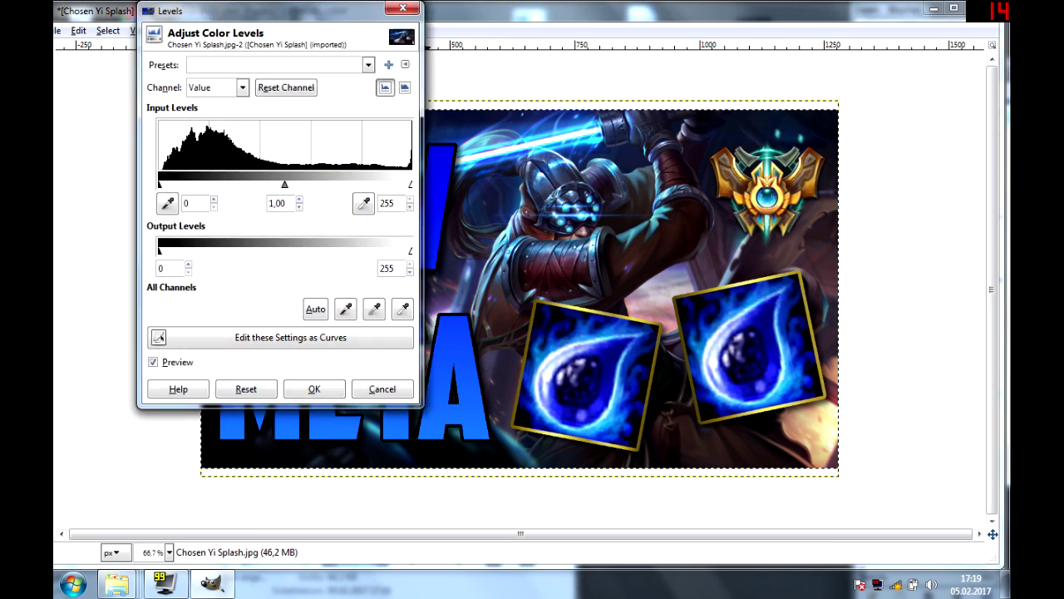
left_click_drag(284, 184, 312, 183)
mouse_move(350, 11)
left_mouse_down()
mouse_move(180, 268)
mouse_move(184, 506)
mouse_move(264, 114)
mouse_move(366, 17)
left_mouse_up()
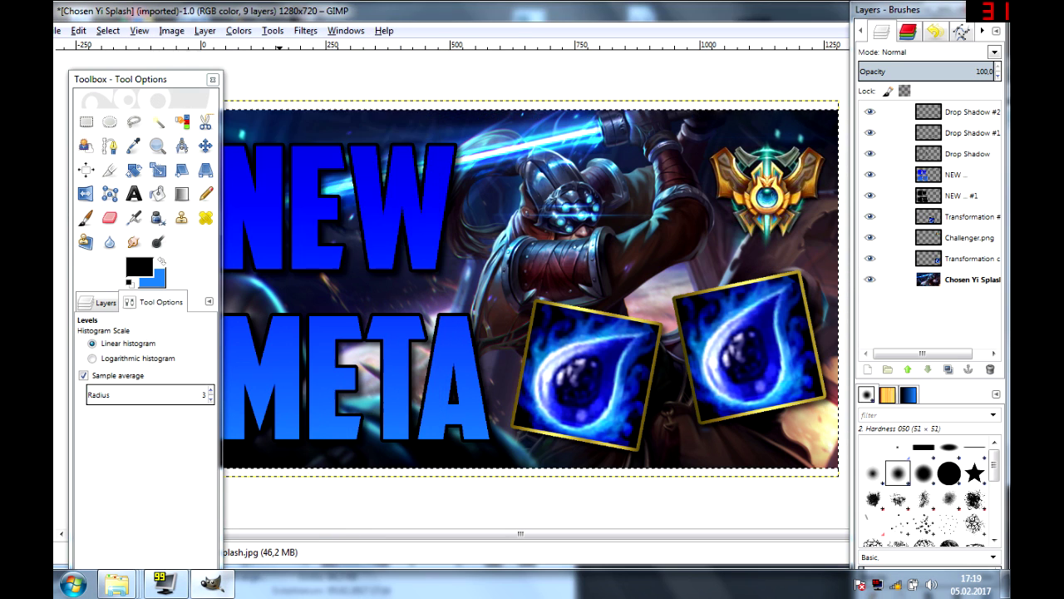
- Darken the midtones of the Chosen Yi Splash layer with Levels
left_click(272, 31)
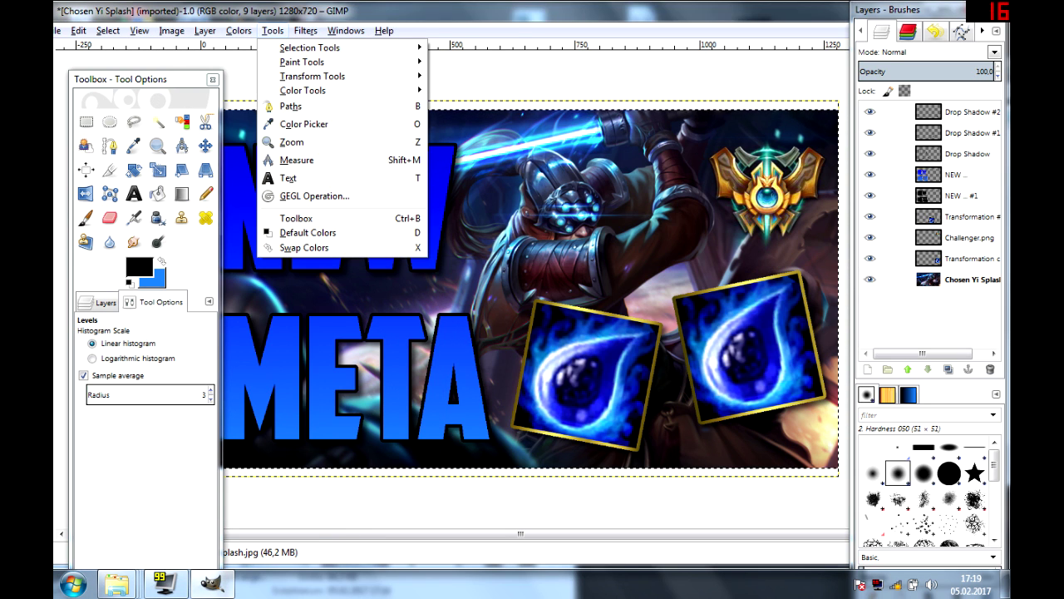
mouse_move(239, 31)
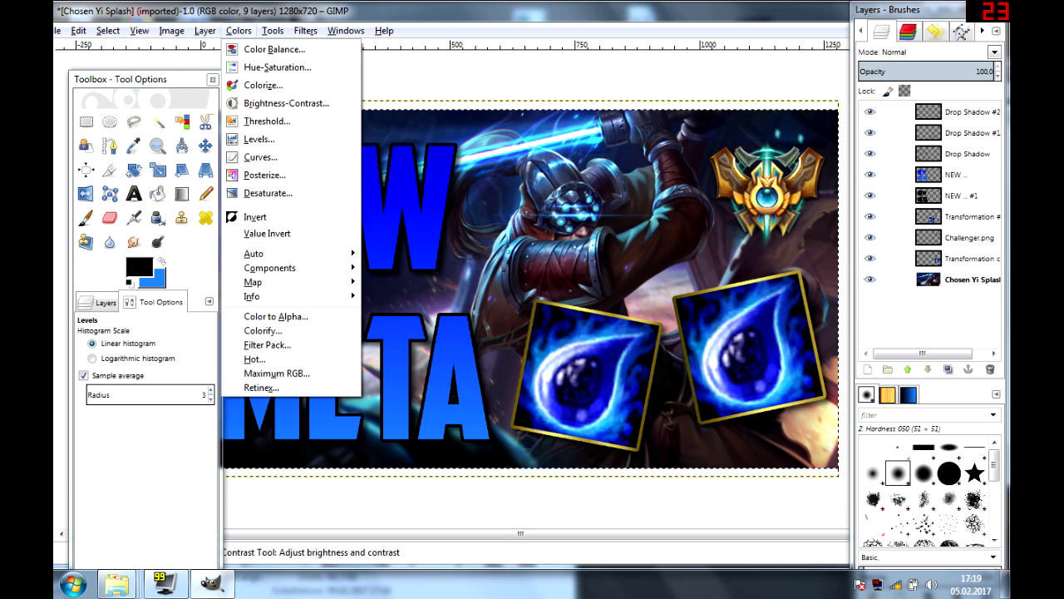
left_click(259, 138)
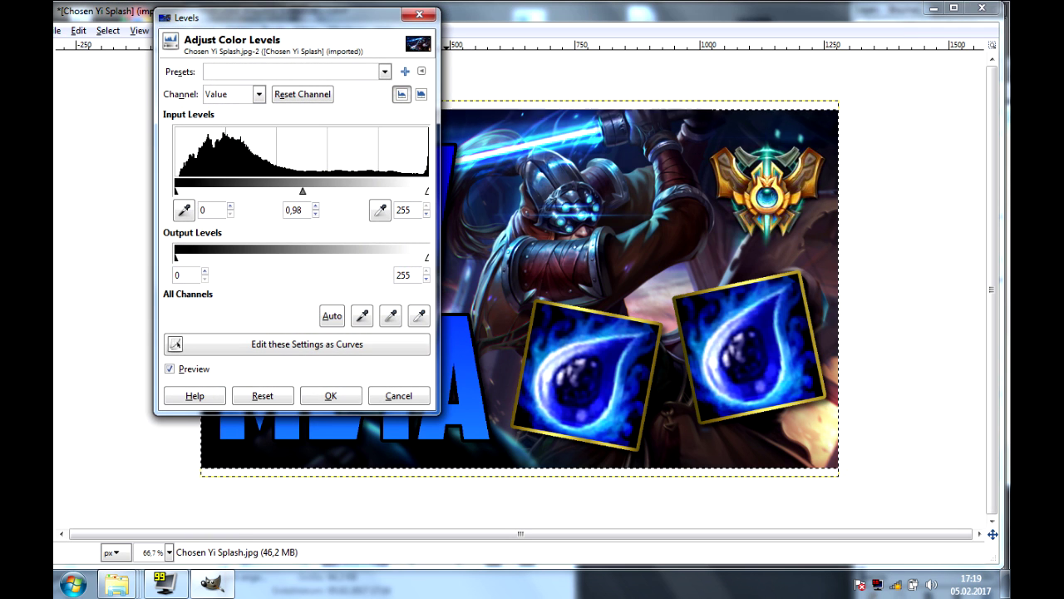
left_click_drag(306, 190, 326, 190)
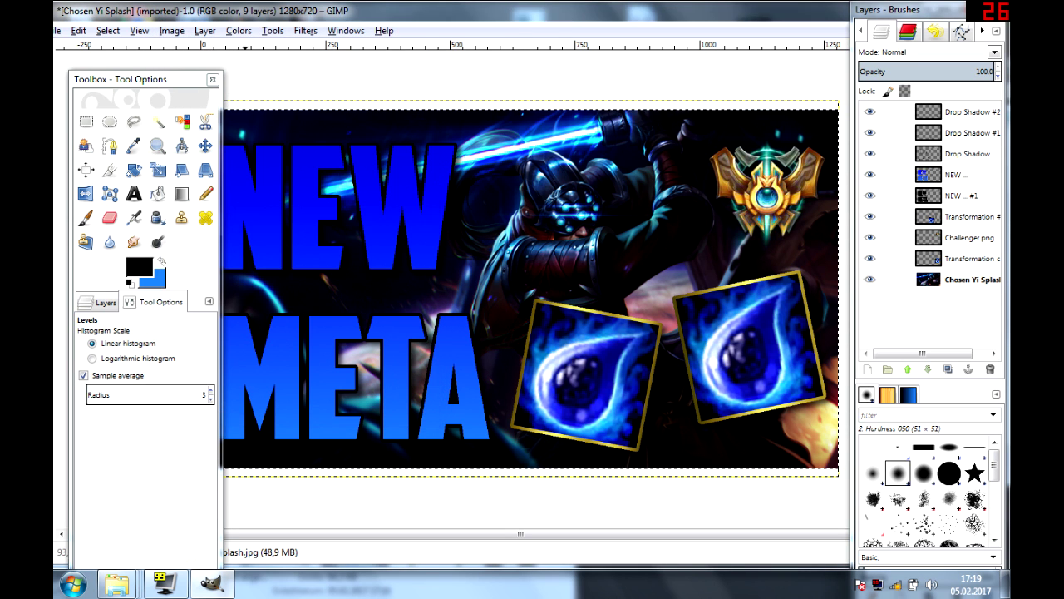
- Increase the saturation of the Chosen Yi Splash layer with Hue-Saturation
key("alt+l")
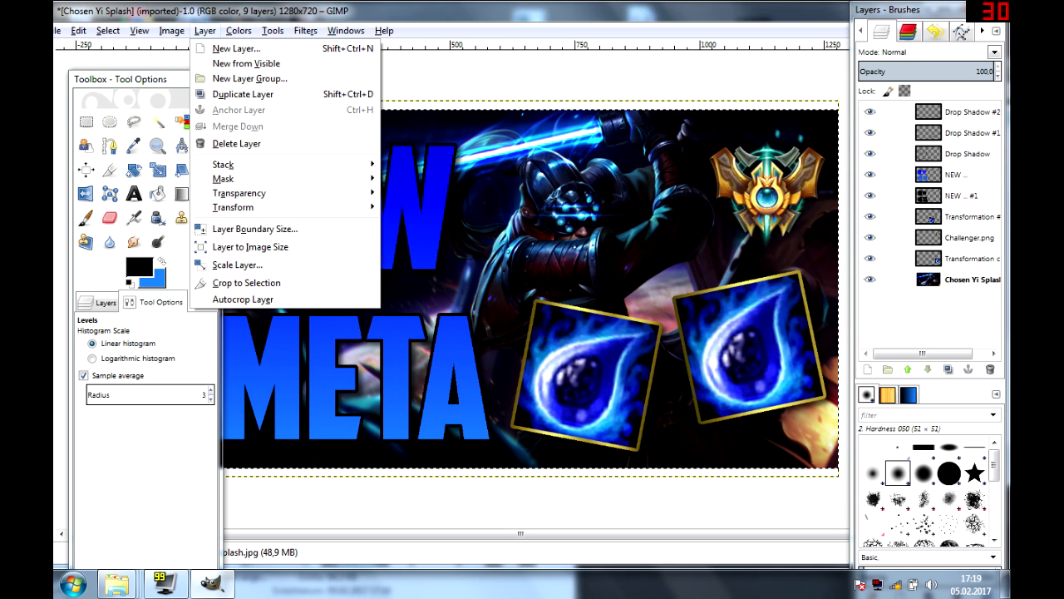
mouse_move(238, 30)
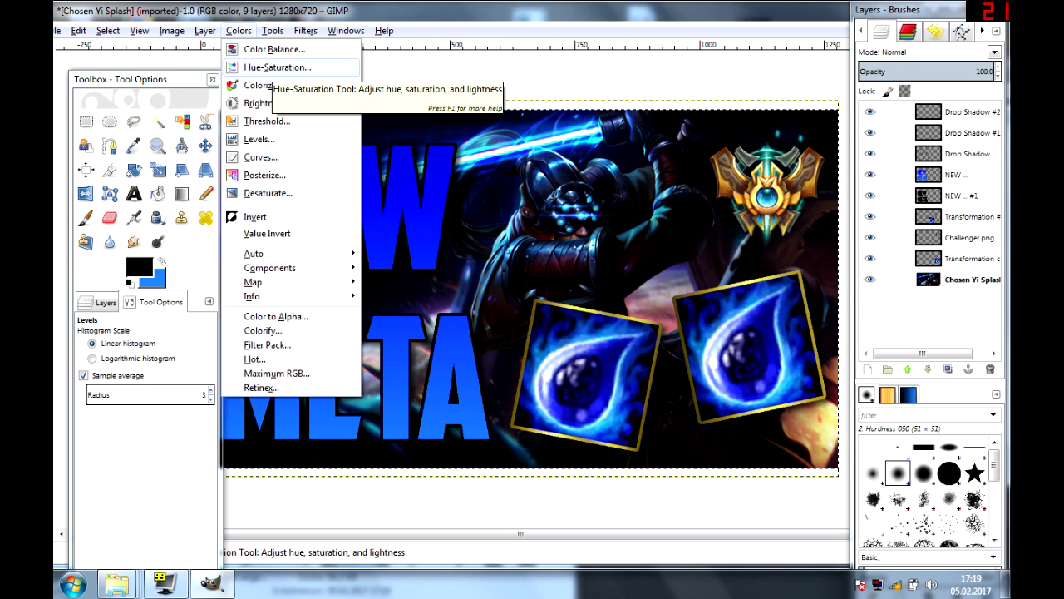
key("Return")
left_click_drag(251, 309, 259, 309)
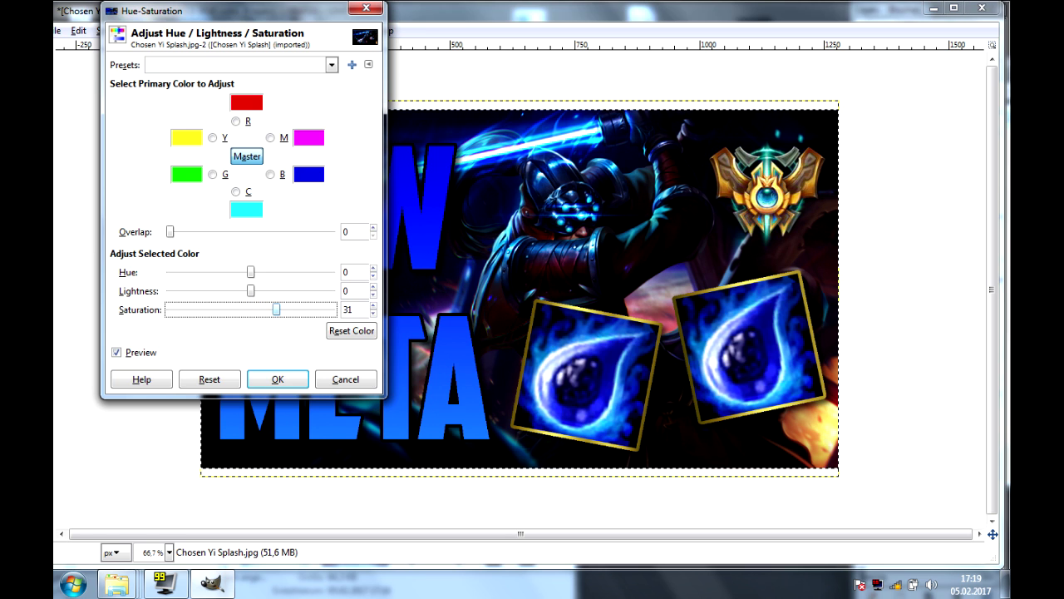
left_click(278, 380)
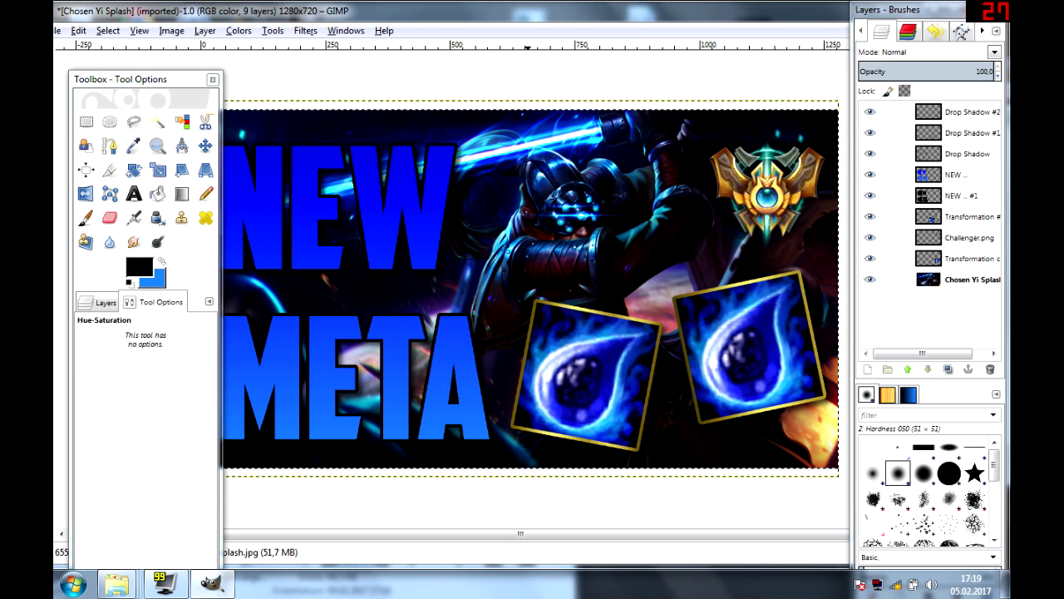
- Scale the Challenger emblem layer to a width of 270 px with cubic interpolation
left_click(158, 146)
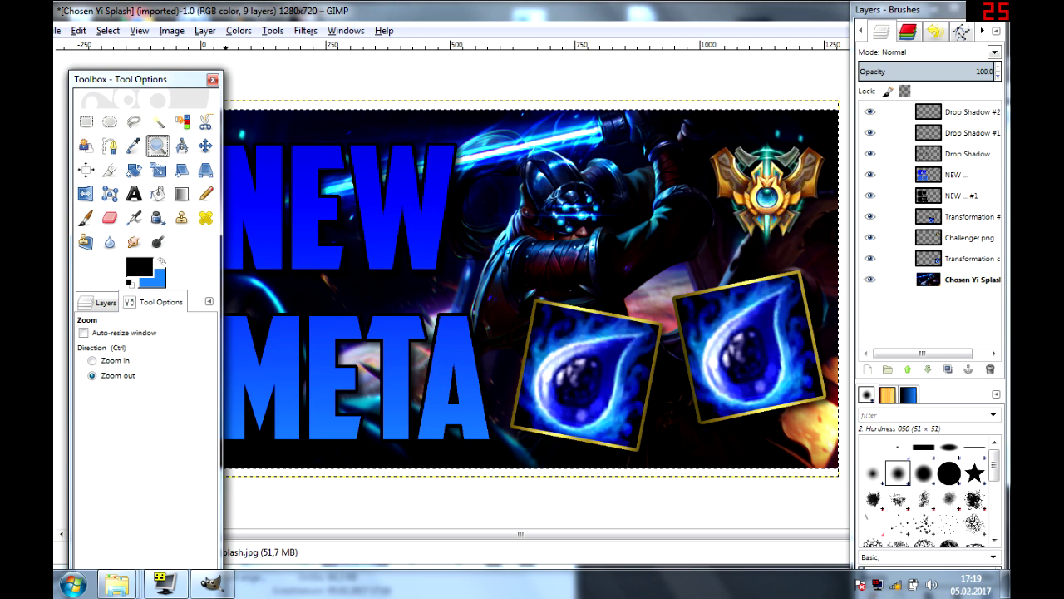
double_click(564, 330)
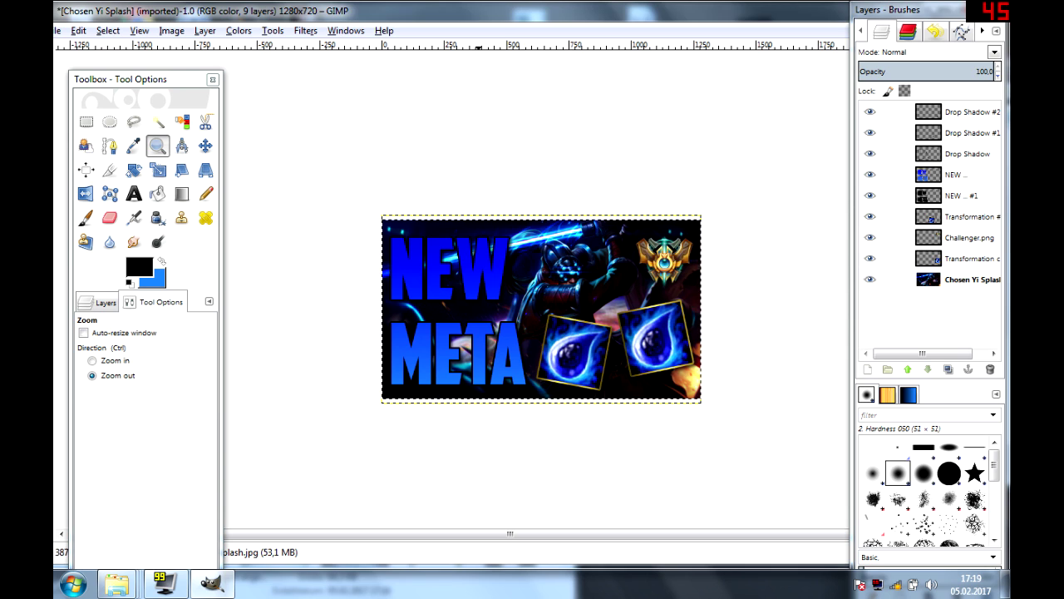
left_click(93, 360)
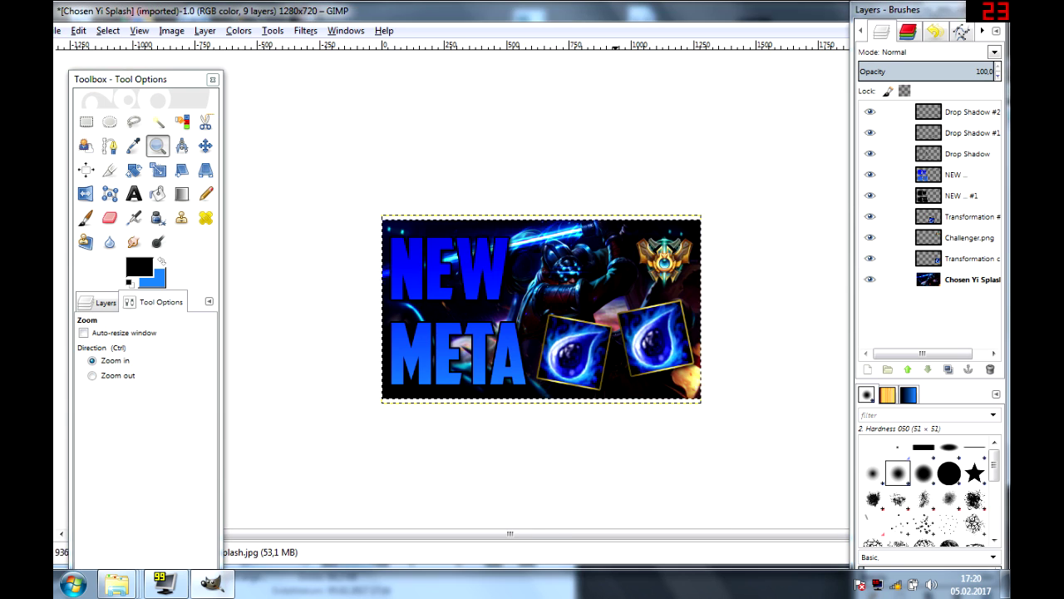
left_click(616, 335)
left_click(618, 336)
left_click(969, 237)
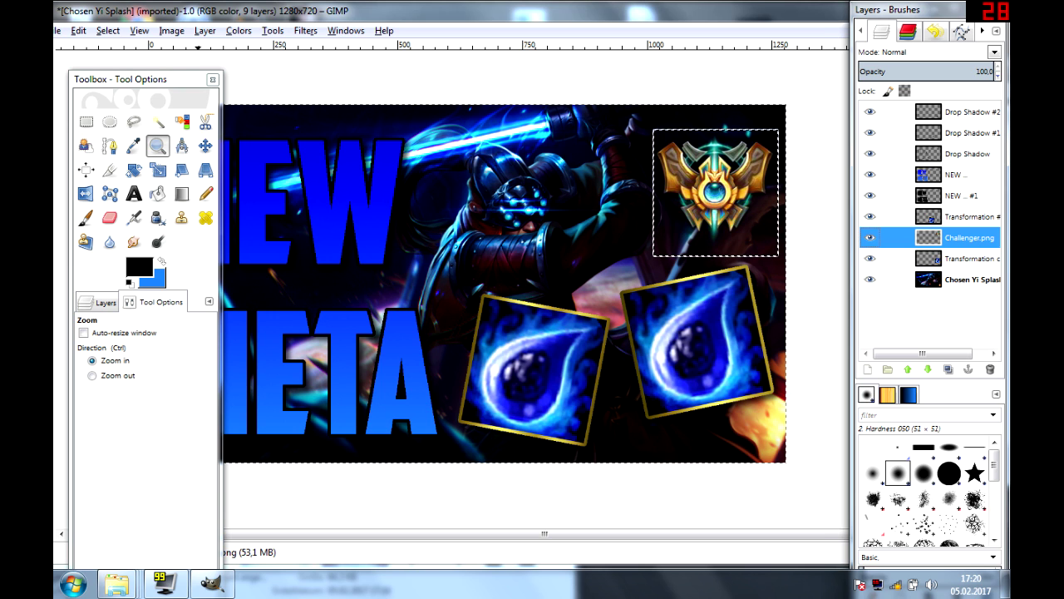
left_click(205, 30)
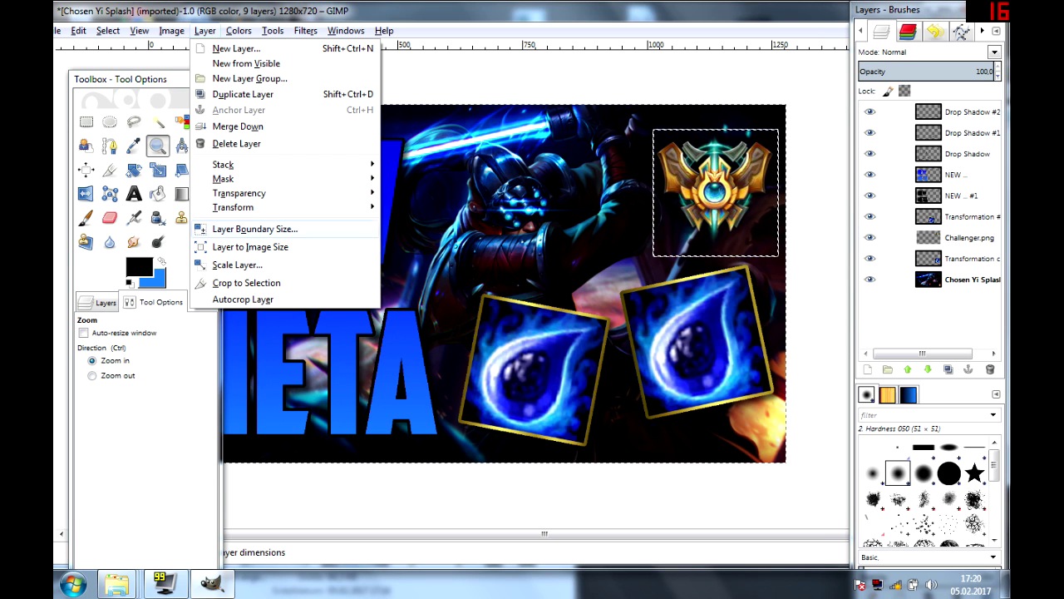
left_click(237, 265)
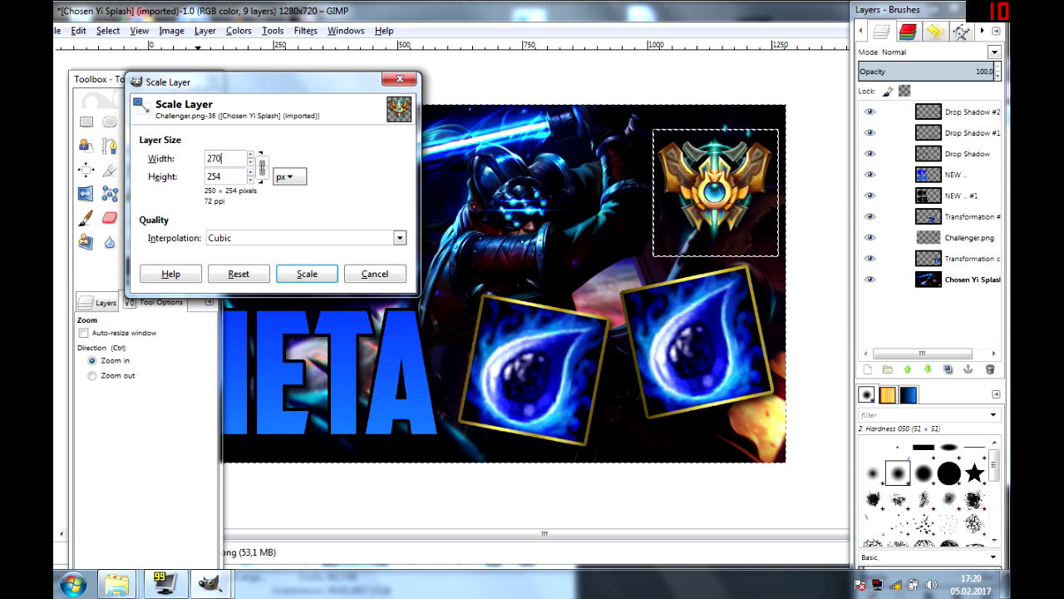
left_click(307, 274)
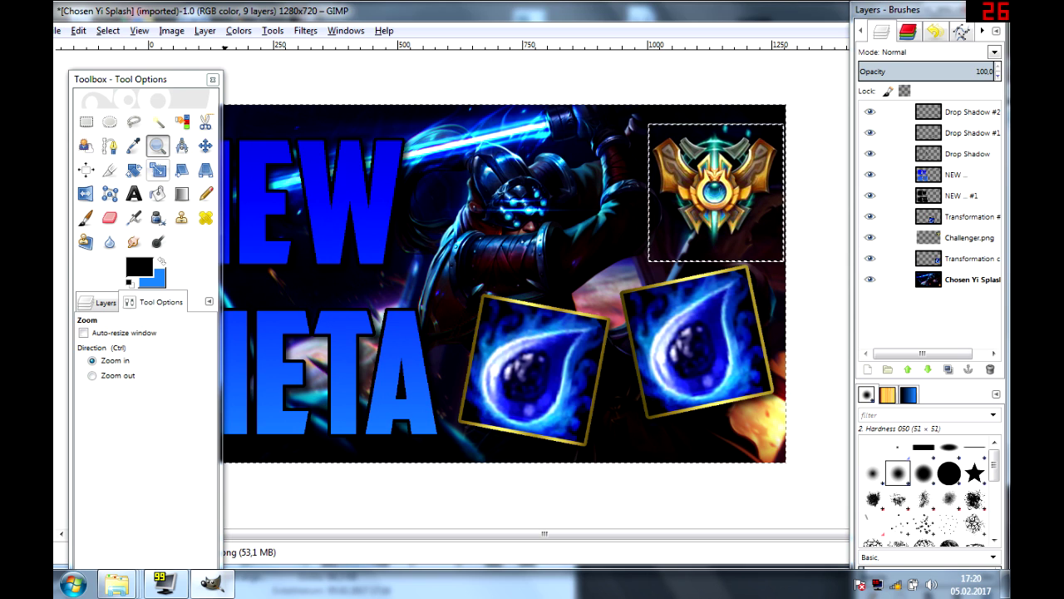
- Move the Challenger emblem slightly down and to the left above the upper tear icon
left_click(206, 145)
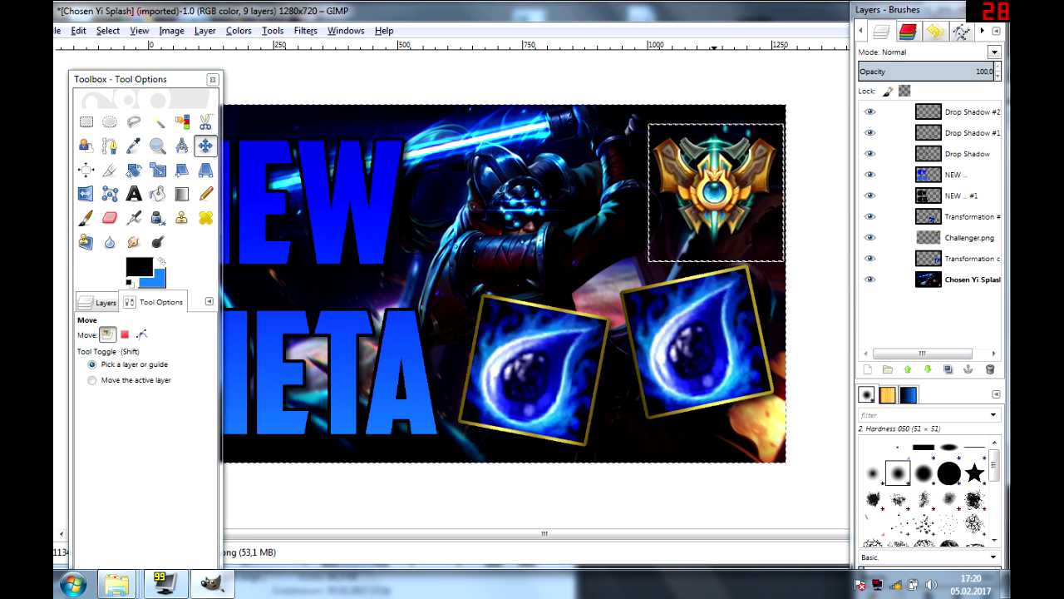
left_click_drag(716, 192, 704, 200)
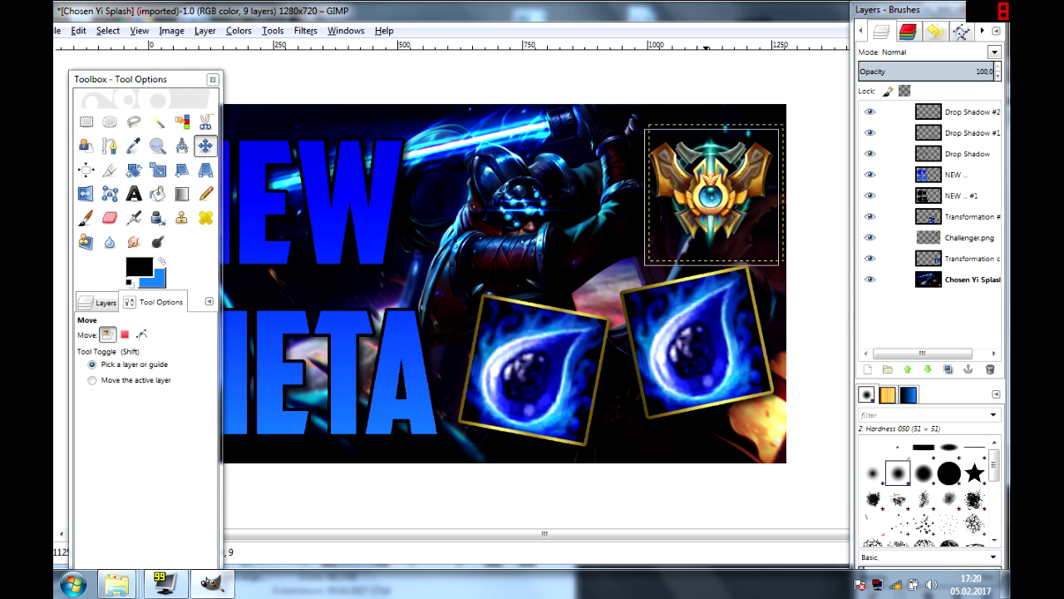
left_click_drag(705, 200, 699, 199)
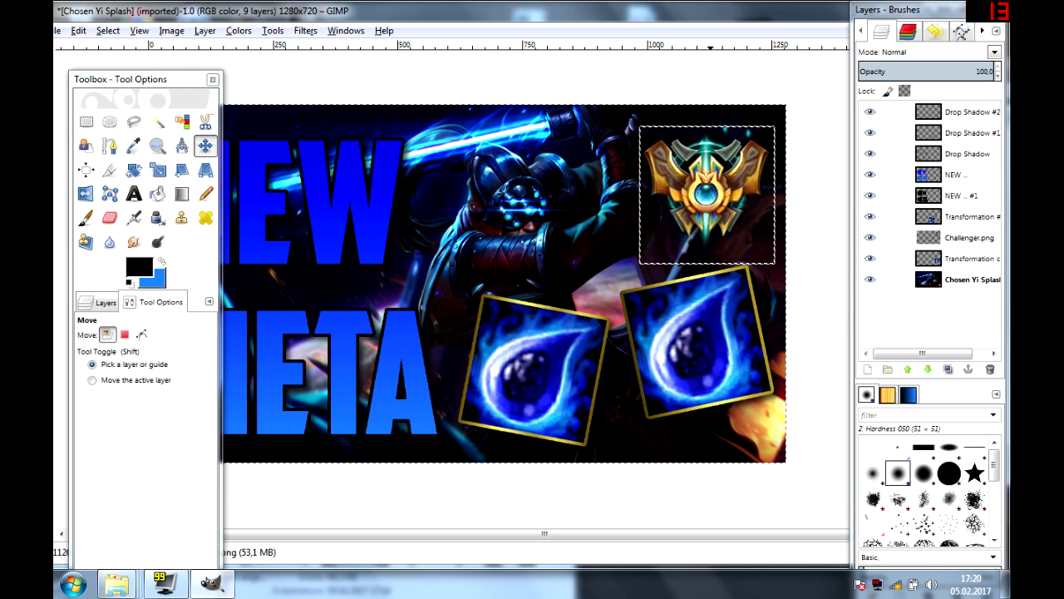
scroll(532, 283, "left", 3)
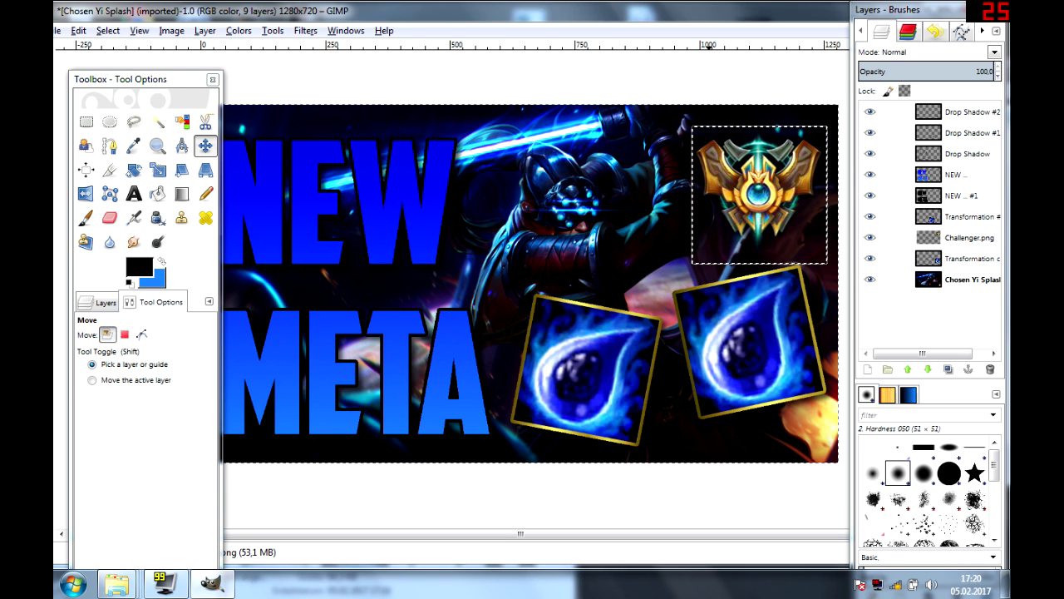
- Switch to the file explorer, look through the Img Resources folder for further images to add, and close its window
mouse_move(116, 584)
left_click(474, 499)
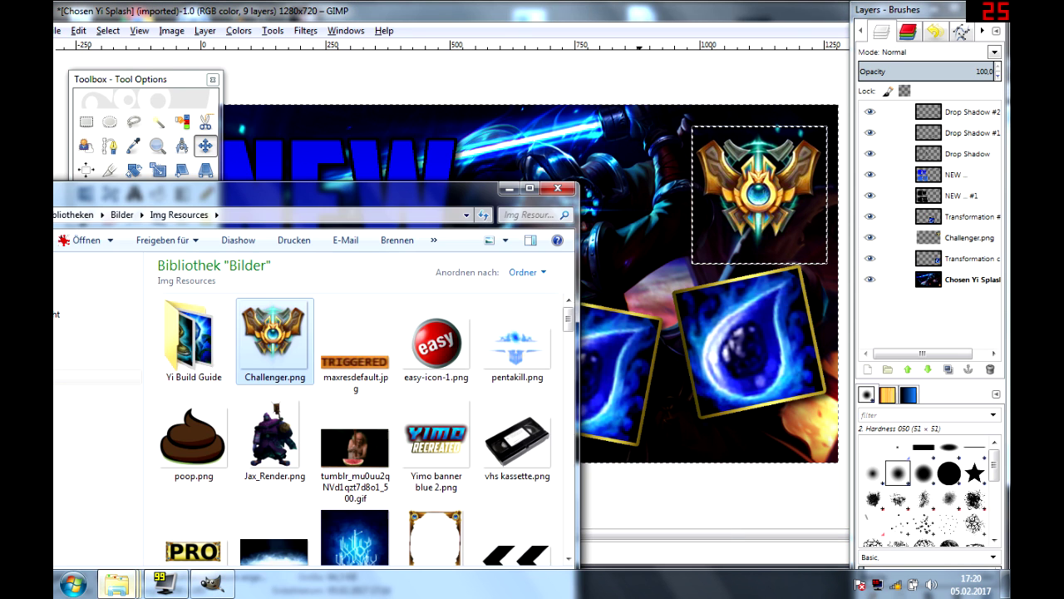
scroll(441, 312, "down", 2)
scroll(441, 311, "down", 10)
scroll(440, 312, "down", 12)
scroll(441, 312, "down", 4)
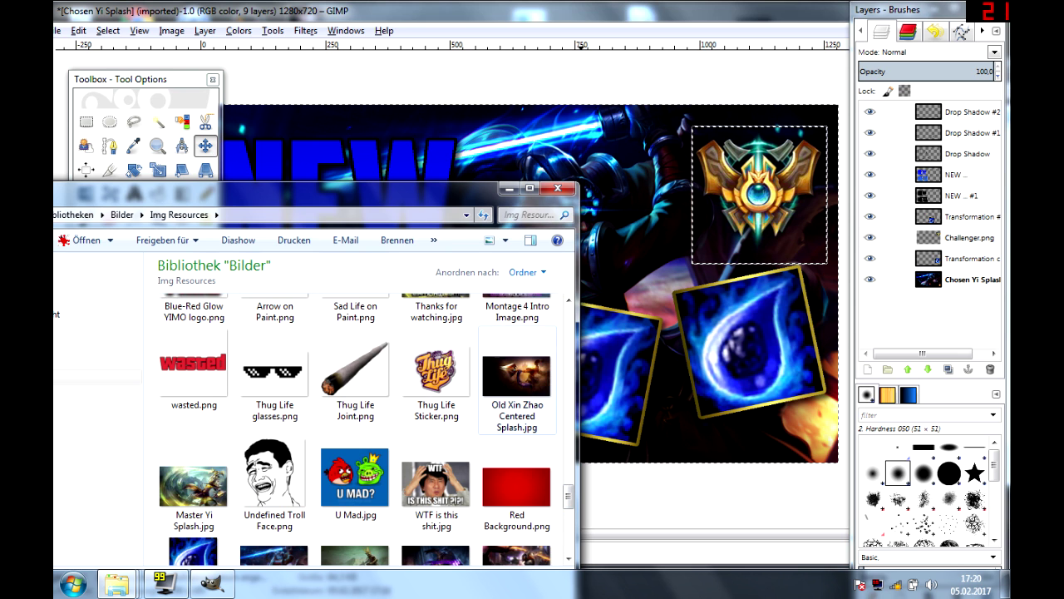
scroll(437, 416, "down", 5)
scroll(432, 482, "up", 6)
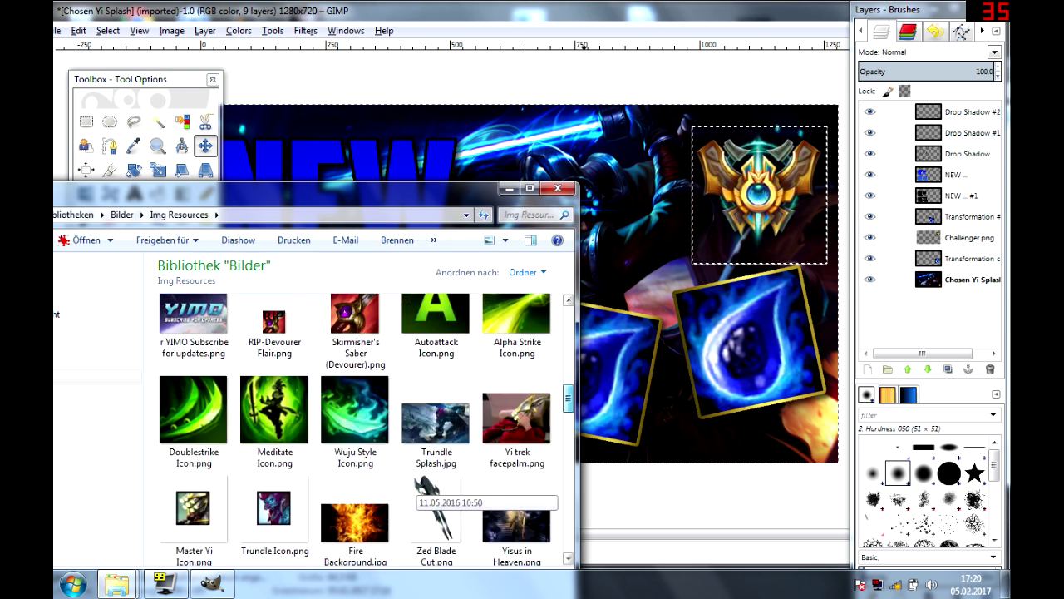
scroll(416, 486, "up", 10)
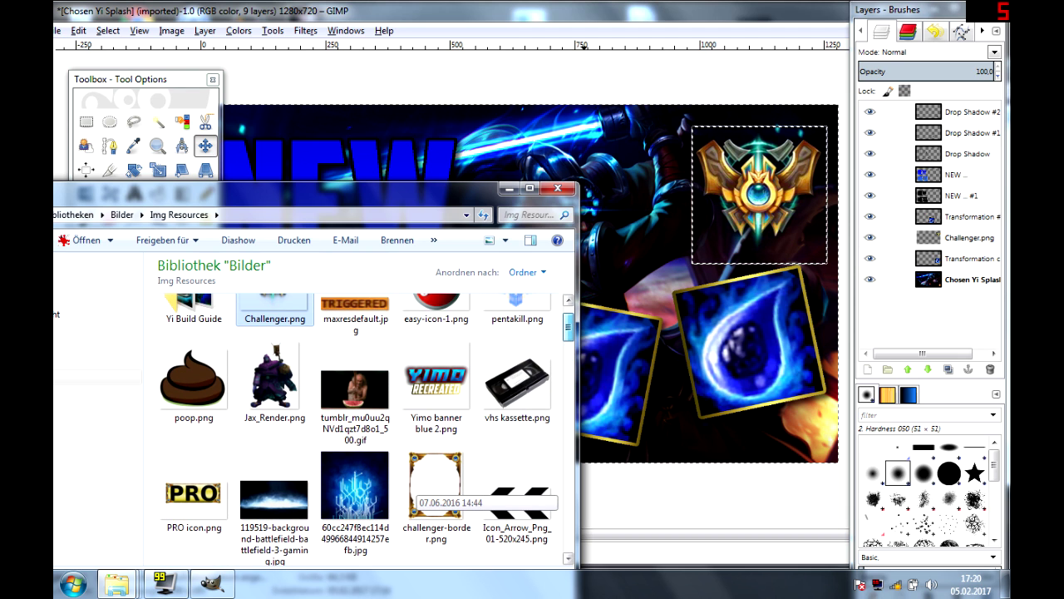
left_click(559, 188)
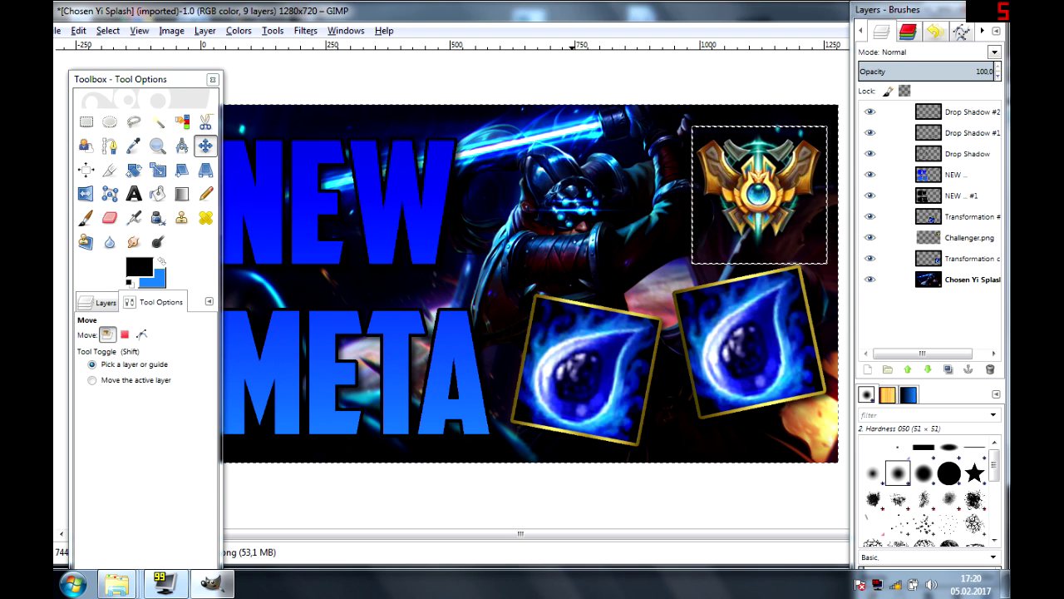
- Try a Supernova on the Chosen Yi Splash layer centred at X 1113, Y 191 with radius 20 and 100 spokes, and undo it
left_click(956, 279)
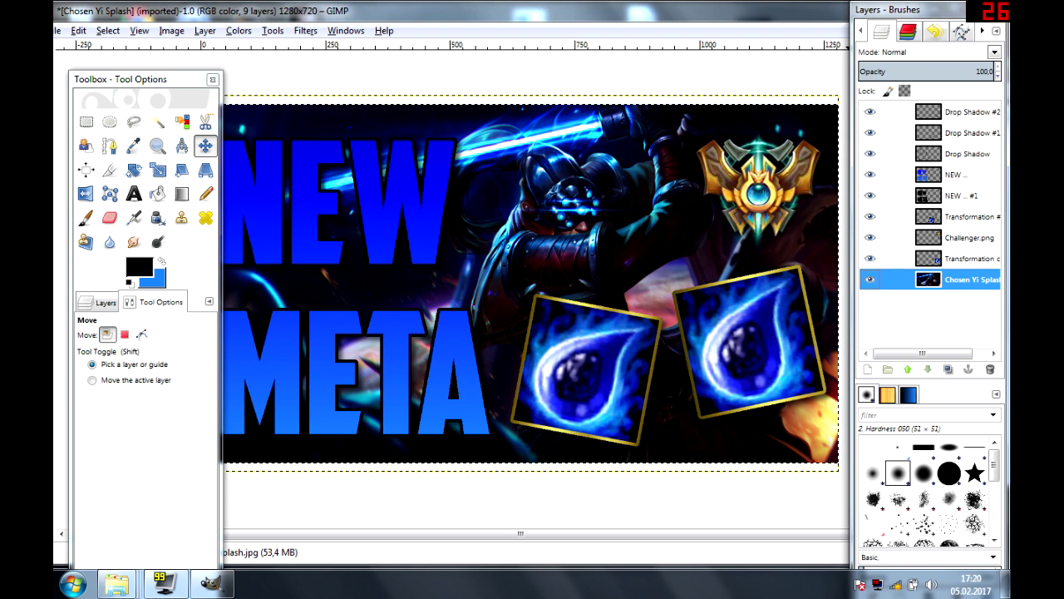
left_click(305, 30)
mouse_move(347, 159)
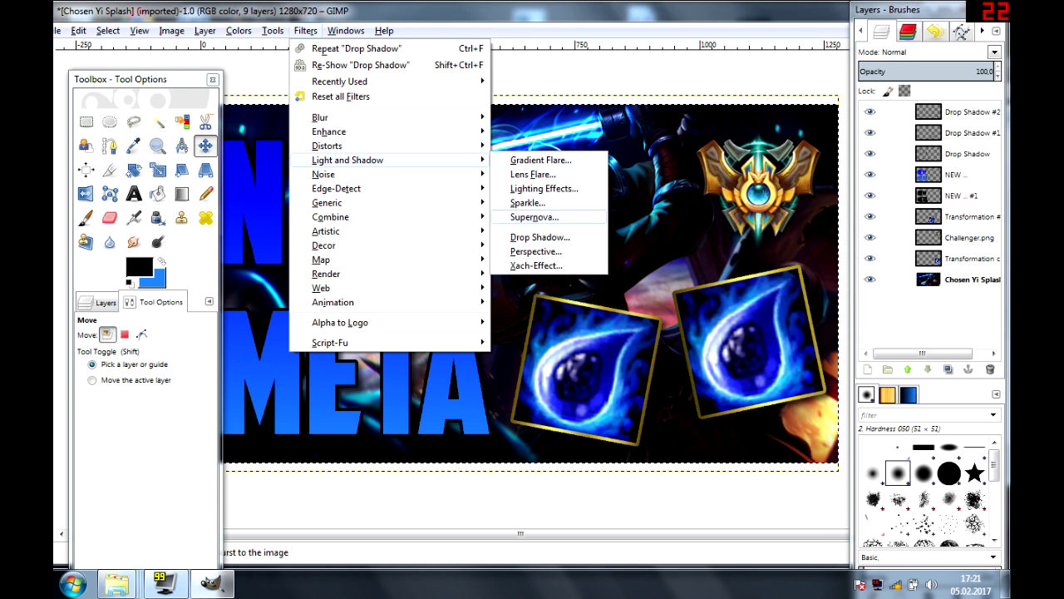
left_click(535, 216)
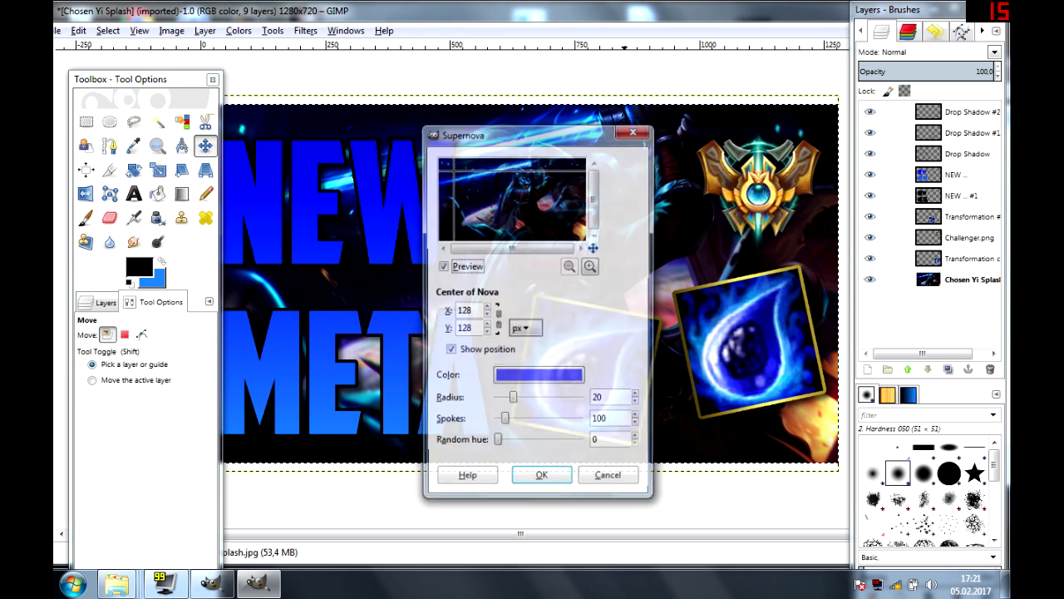
left_click(567, 175)
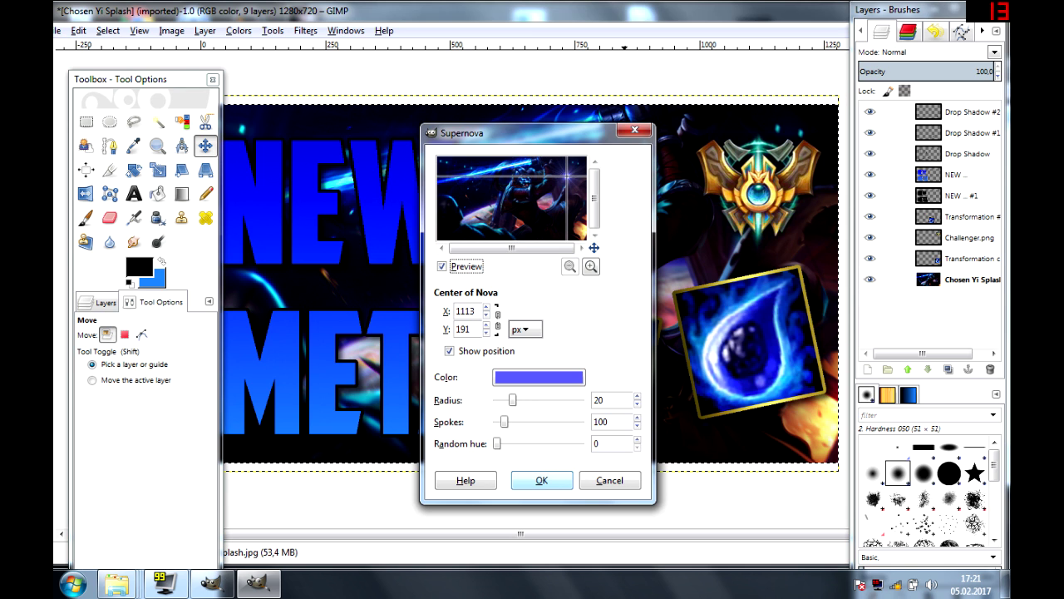
key("Return")
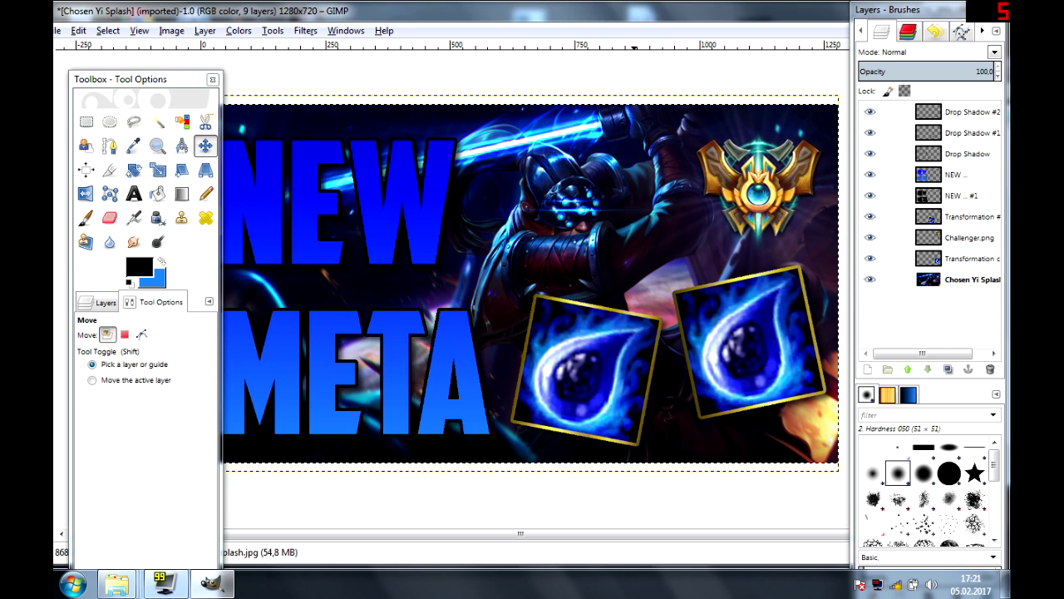
left_click(79, 30)
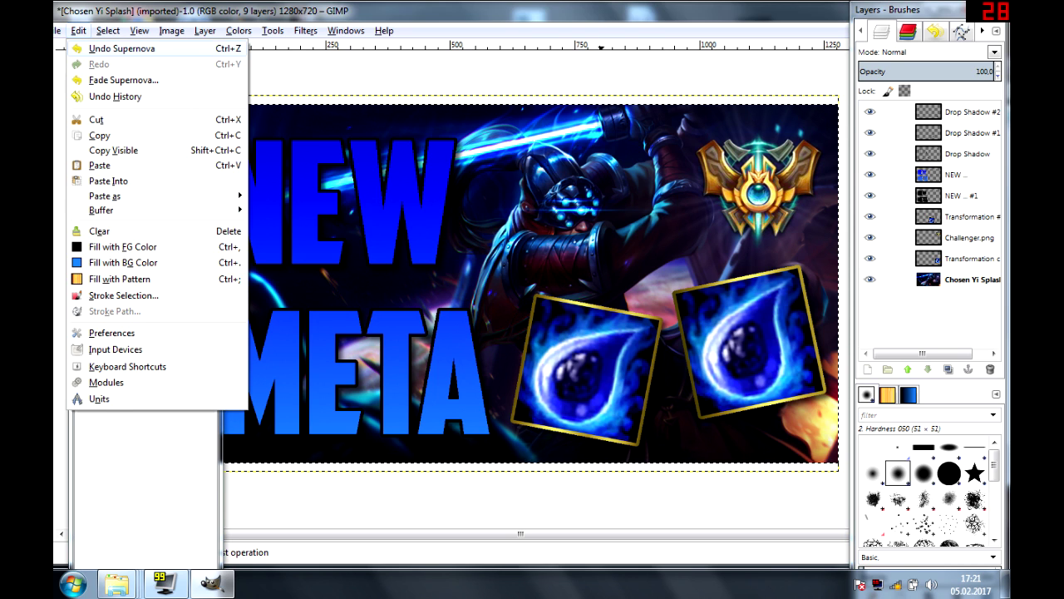
left_click(117, 48)
- Apply a Supernova with a radius larger than 20 to the Chosen Yi Splash layer behind the Challenger emblem
left_click(305, 31)
mouse_move(348, 160)
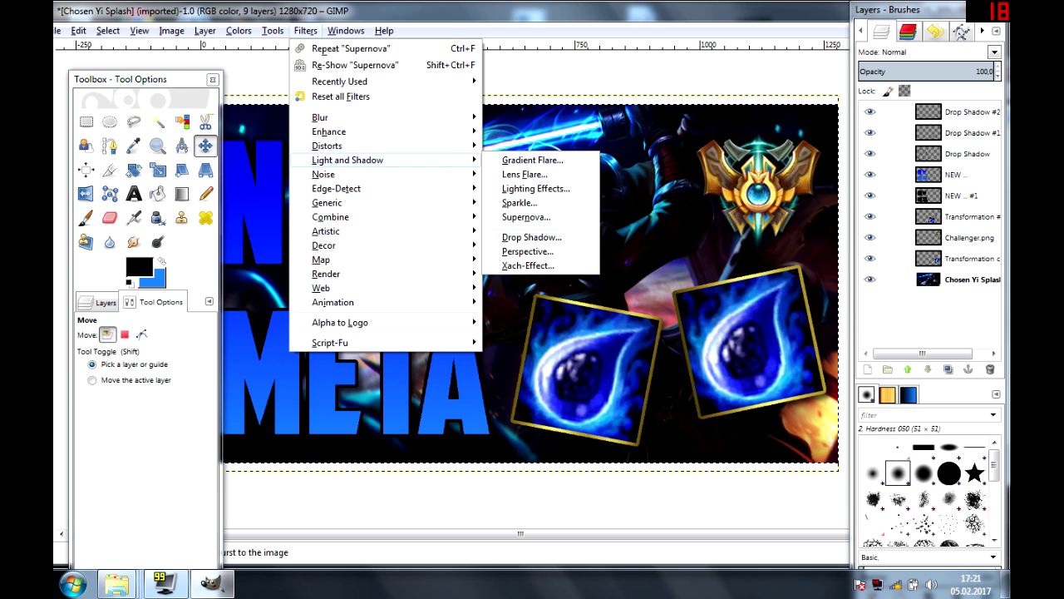
left_click(551, 217)
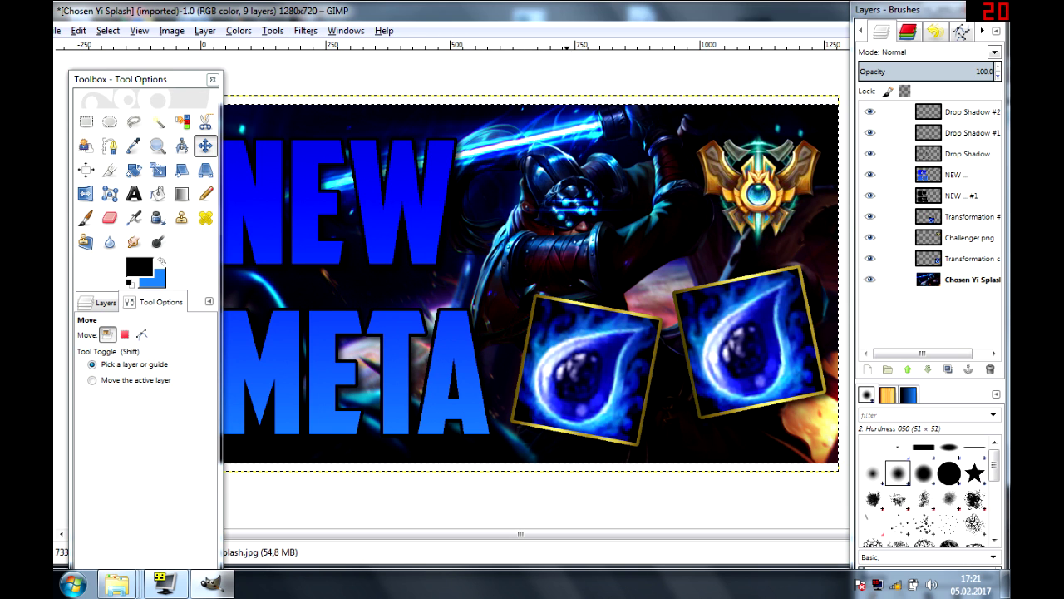
left_click_drag(512, 400, 530, 400)
left_click(536, 480)
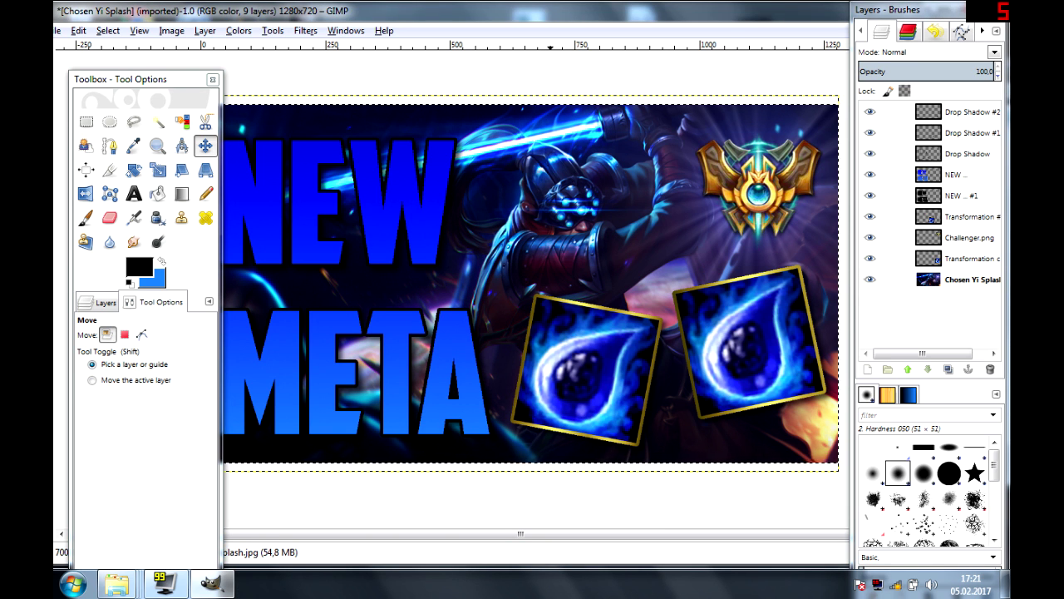
- Draw a rectangular selection about 226 × 202 px over the champion, and replace it with a selection of the whole image
key("z")
key("ctrl")
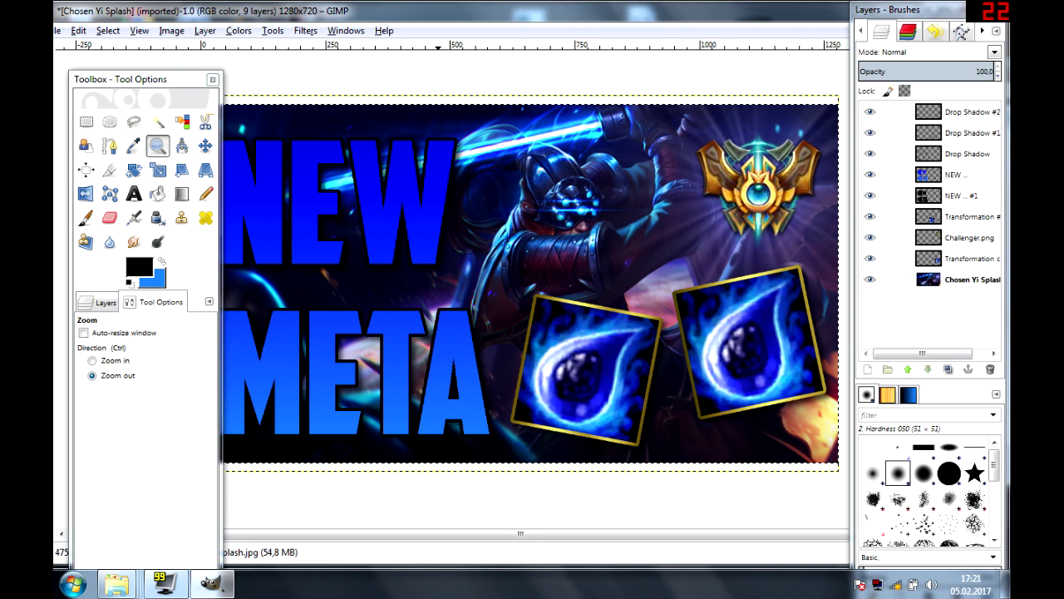
left_click(438, 316)
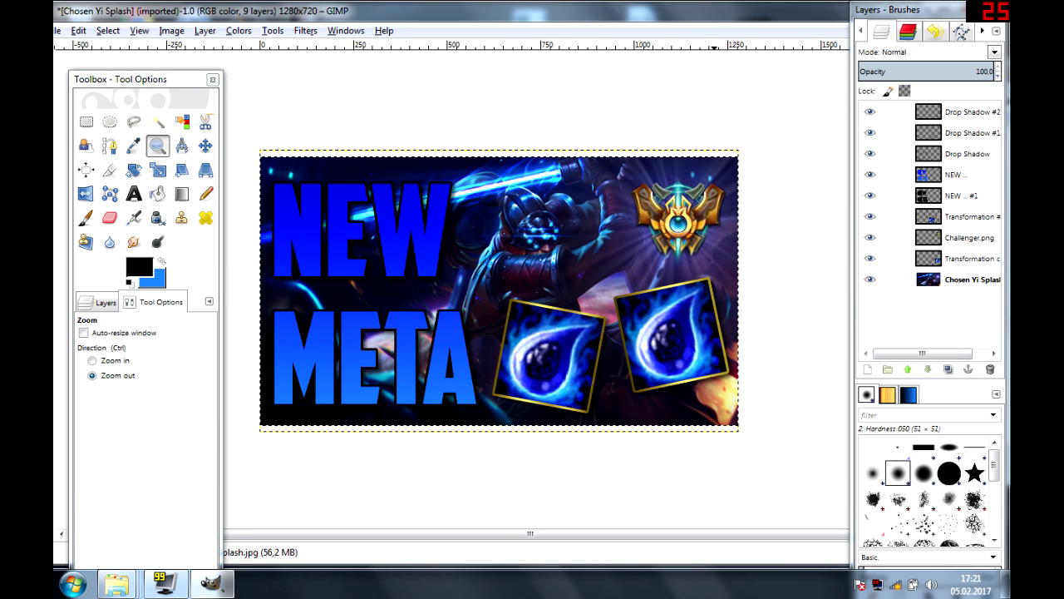
key("r")
left_click_drag(534, 217, 618, 293)
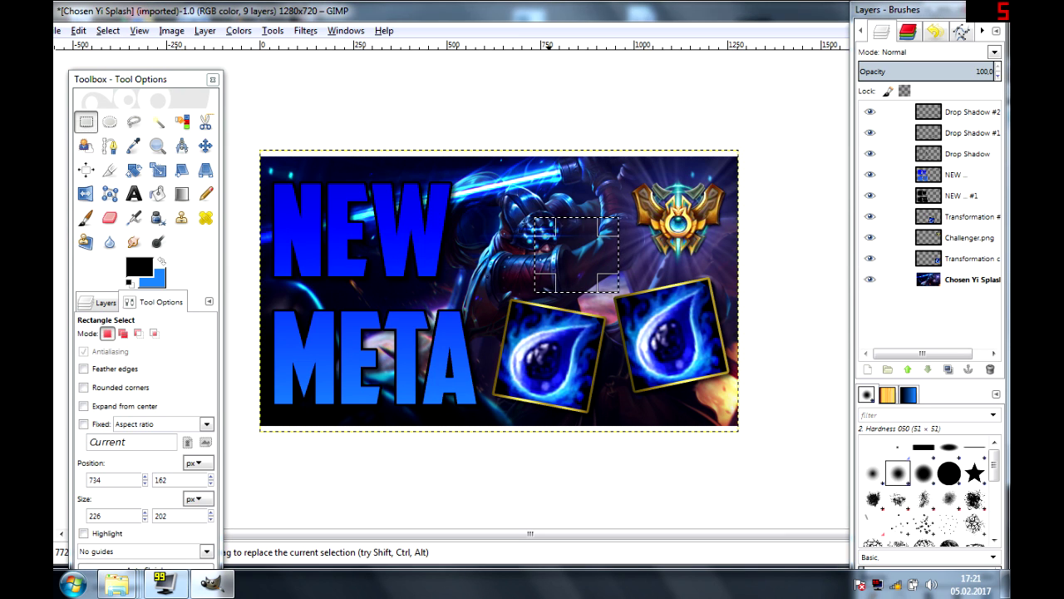
left_click(958, 279)
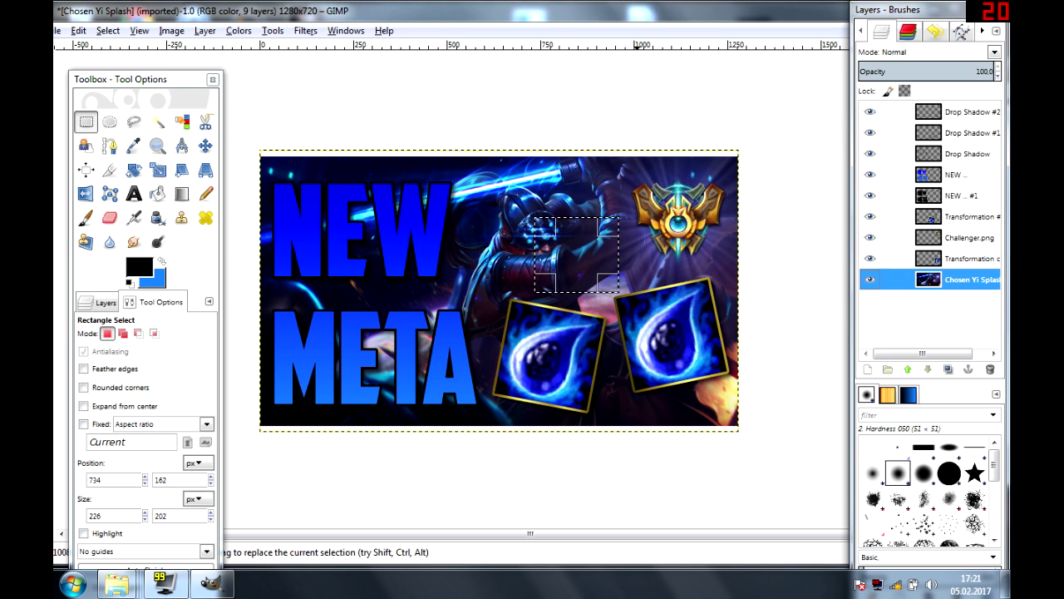
right_click(325, 179)
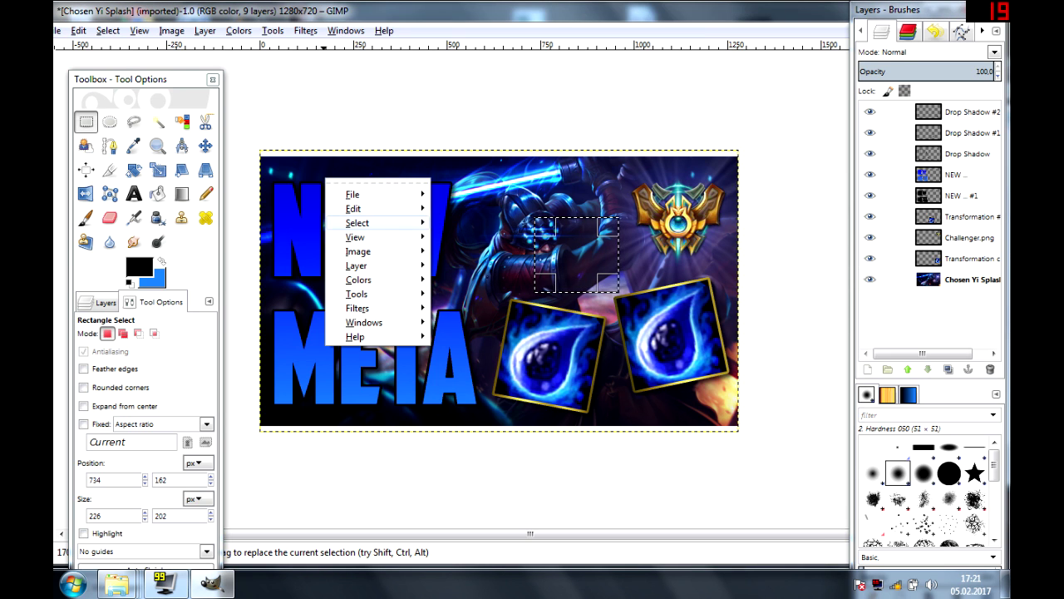
mouse_move(366, 222)
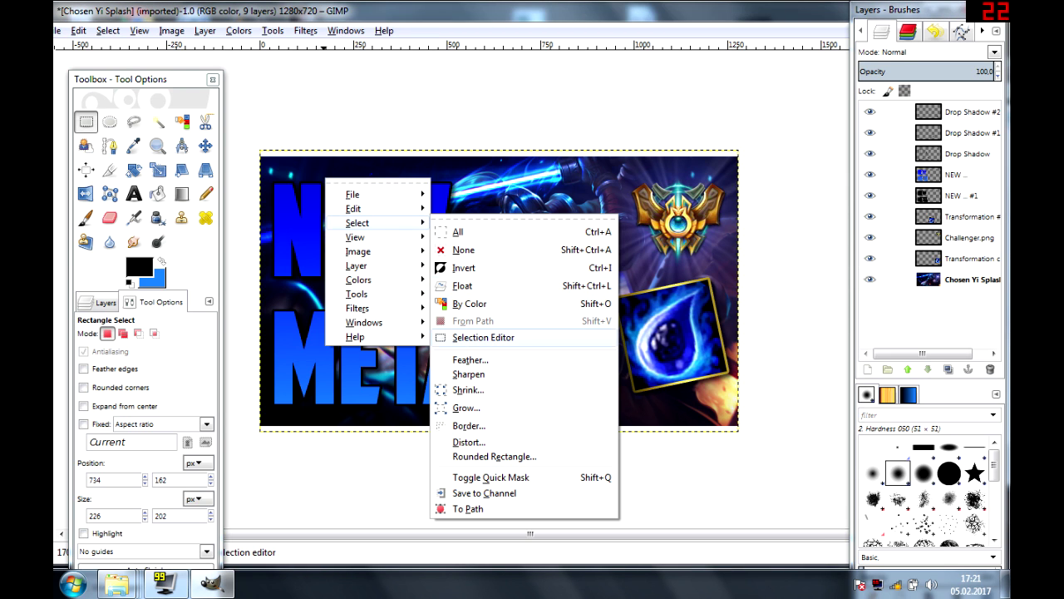
left_click(462, 232)
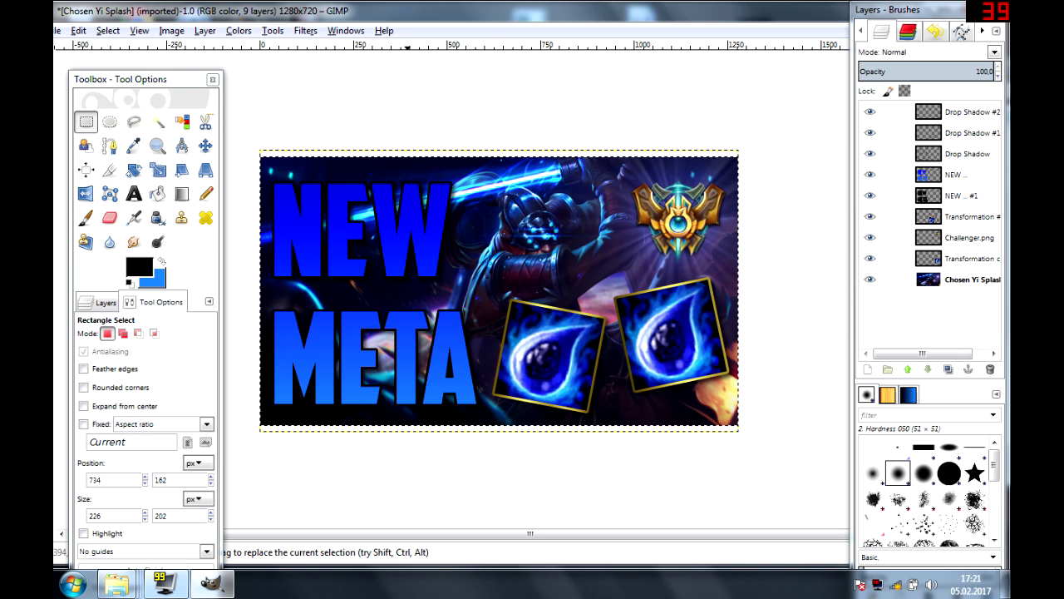
- Darken the midtones of the Chosen Yi Splash layer with Levels by setting the input gamma to 0.91
left_click(305, 30)
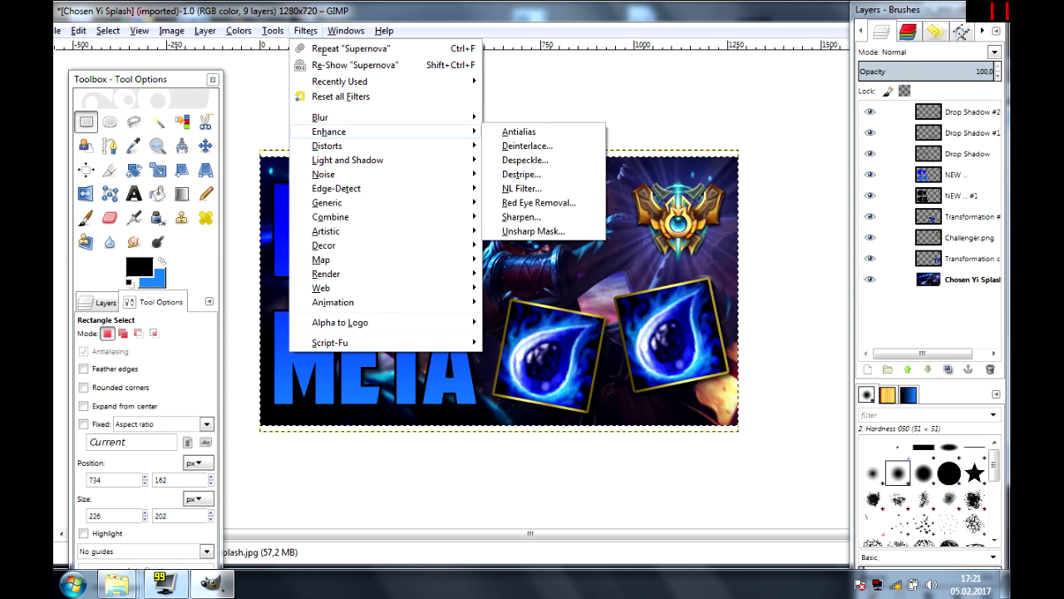
mouse_move(272, 30)
mouse_move(238, 30)
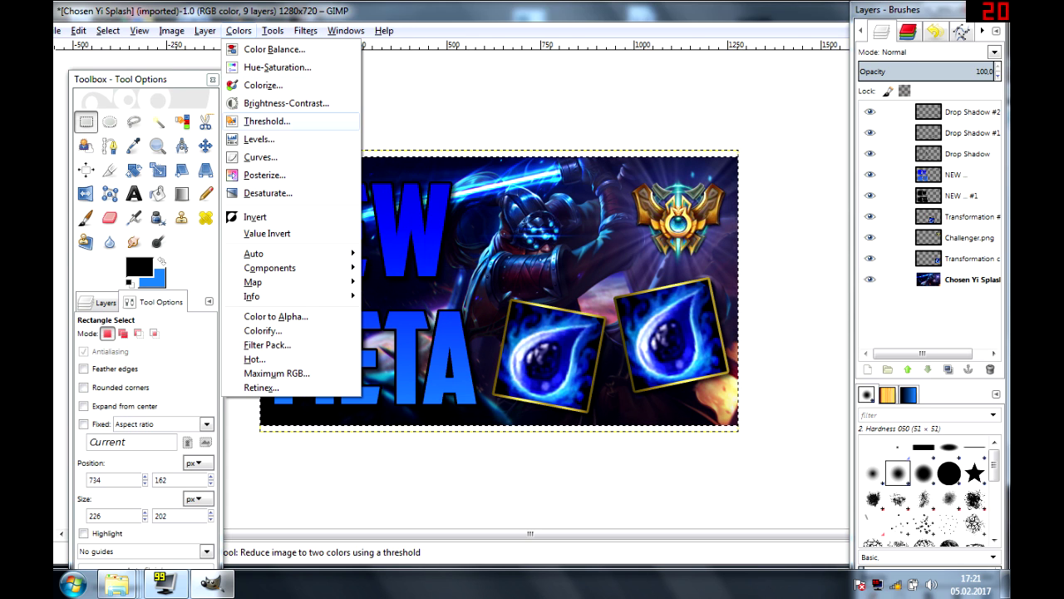
left_click(259, 139)
mouse_move(301, 190)
left_mouse_down()
mouse_move(333, 190)
mouse_move(307, 190)
left_mouse_up()
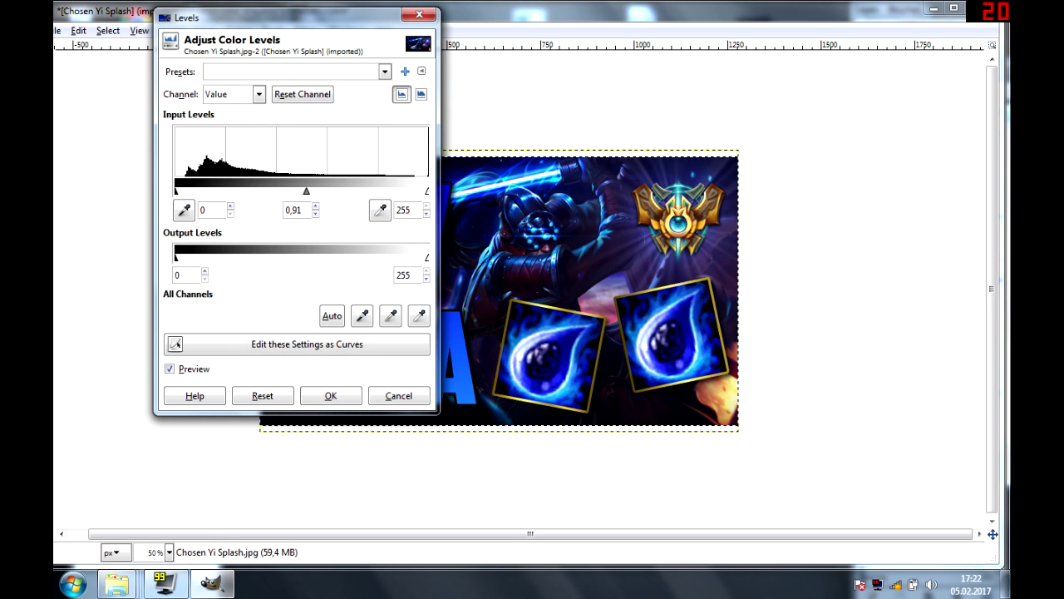
left_click(330, 395)
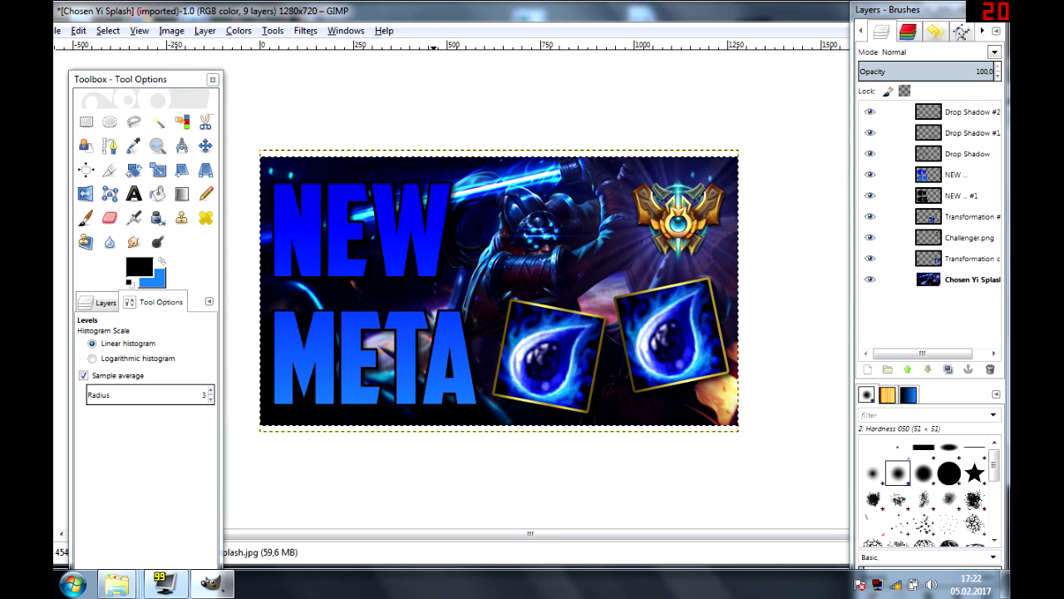
- Start a Brightness-Contrast adjustment on the Chosen Yi Splash layer and raise the contrast to 12
left_click(238, 30)
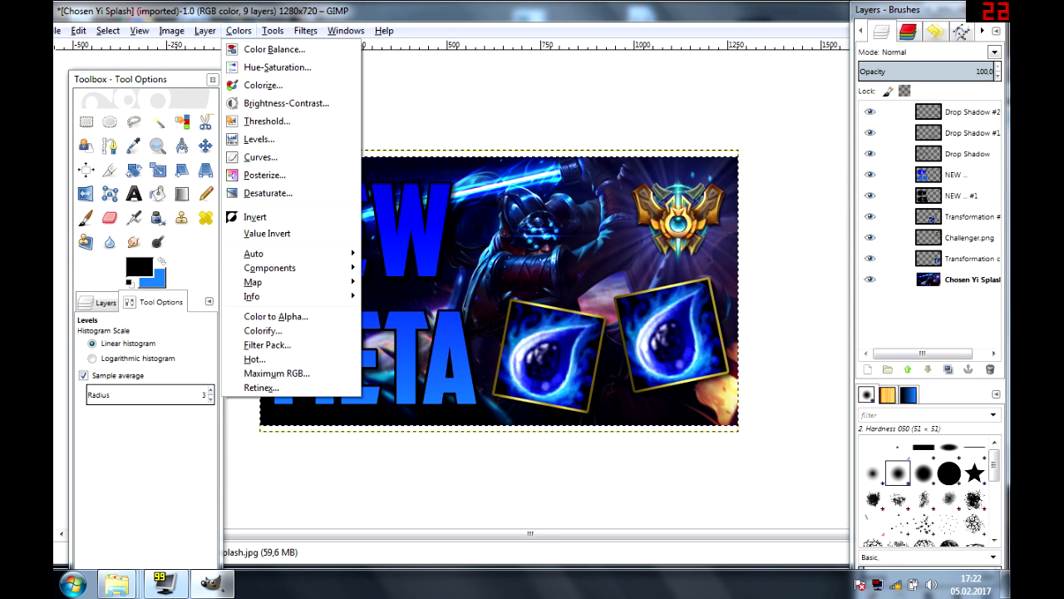
key("Right")
key("Left")
key("Down")
key("Down")
key("Down")
key("Up")
key("Up")
key("Up")
key("Down")
key("Down")
key("Return")
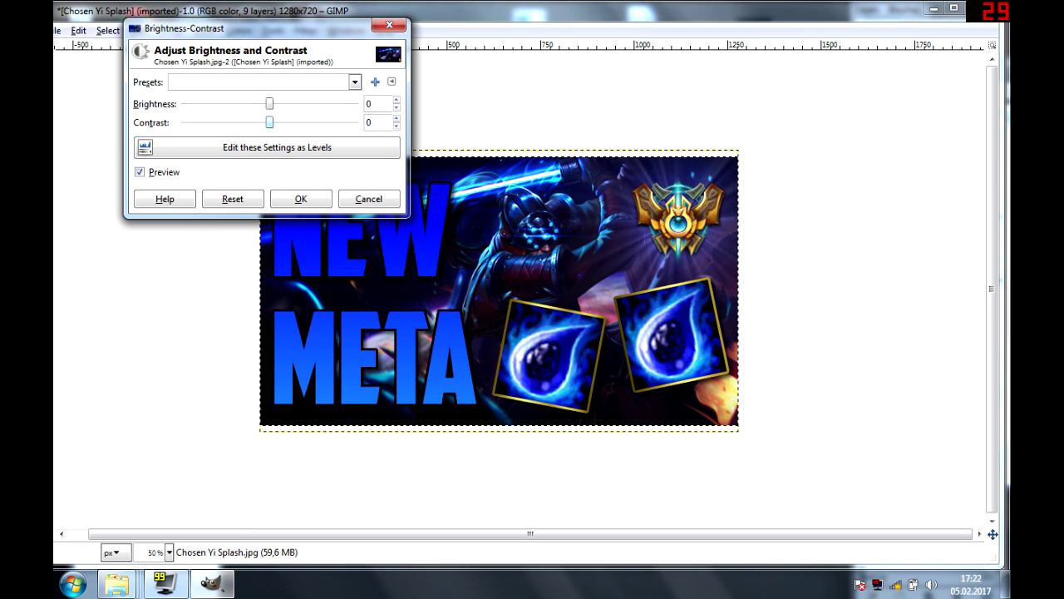
left_click_drag(270, 122, 277, 123)
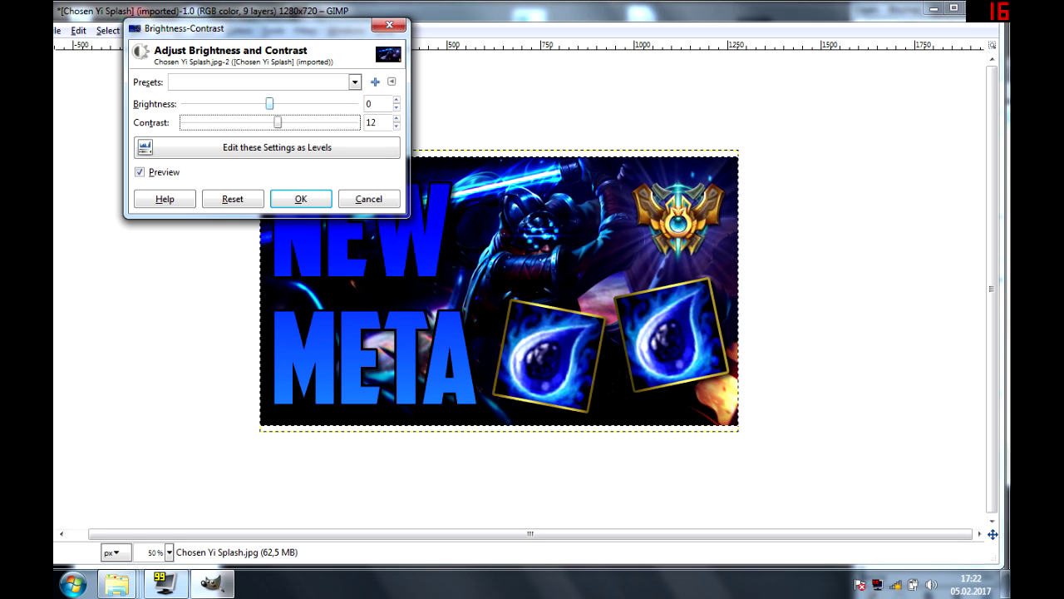
- Raise the brightness of the Chosen Yi Splash layer to 8
key("shift+Tab")
key("Right")
key("Right")
key("Right")
key("Right")
key("Right")
key("Right")
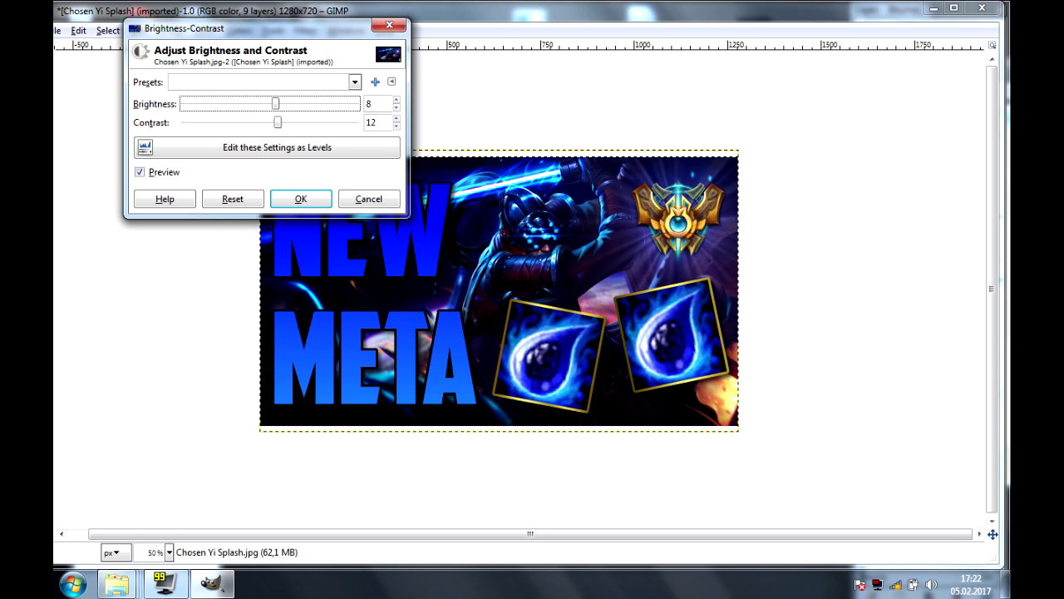
- Try a contrast of 22 on the splash layer and settle the contrast at 17
left_click_drag(278, 122, 284, 122)
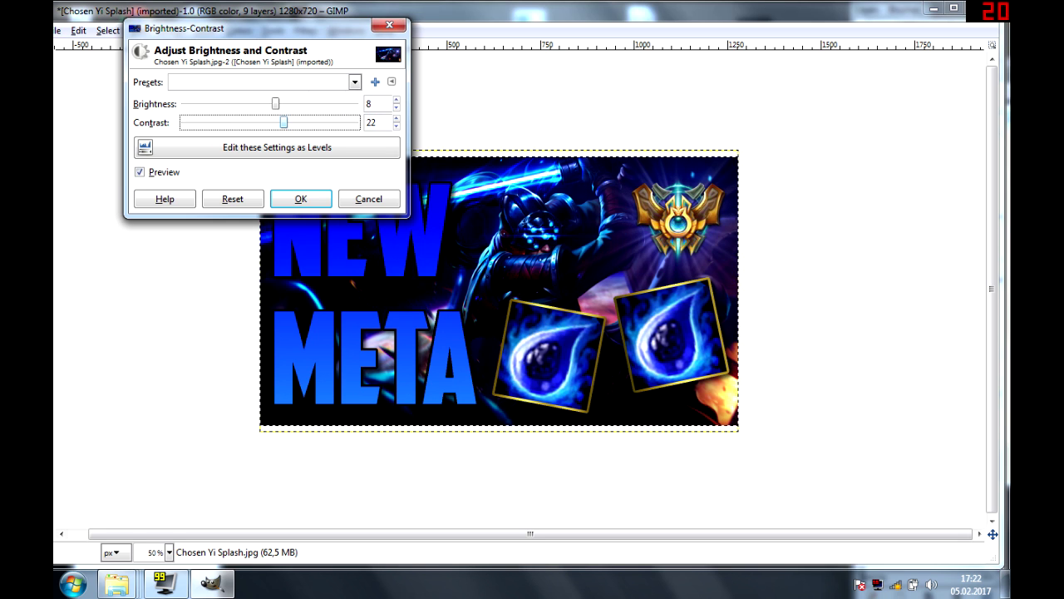
key("Left")
key("Left")
key("Left")
key("Left")
key("Left")
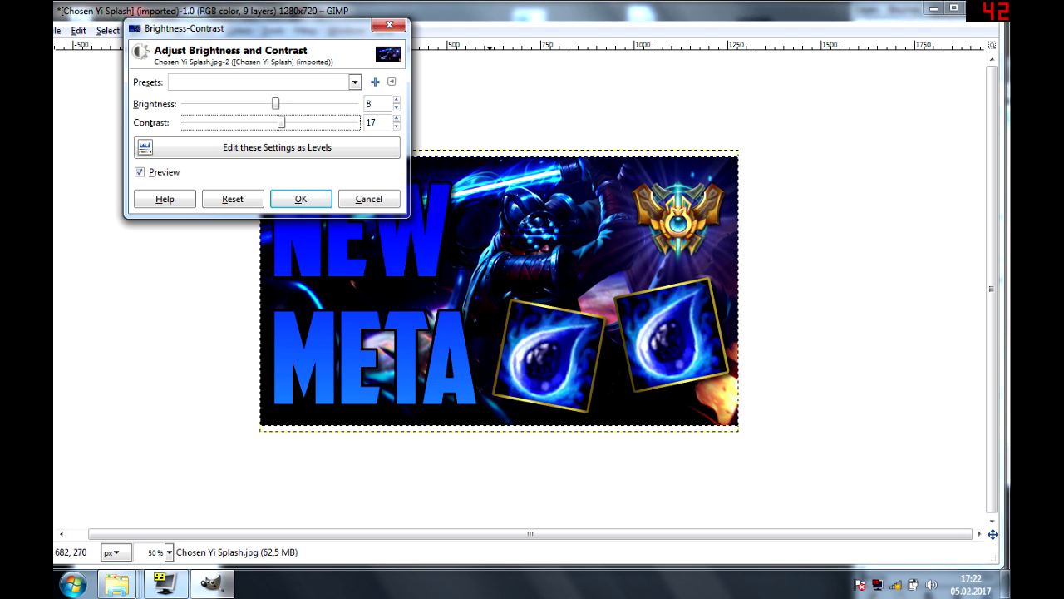
- Fine-tune the splash layer's brightness to 7 and apply the Brightness-Contrast adjustment
key("shift+Tab")
key("shift+Tab")
key("Left")
key("Left")
mouse_move(272, 103)
left_mouse_down()
mouse_move(287, 103)
mouse_move(275, 103)
left_mouse_up()
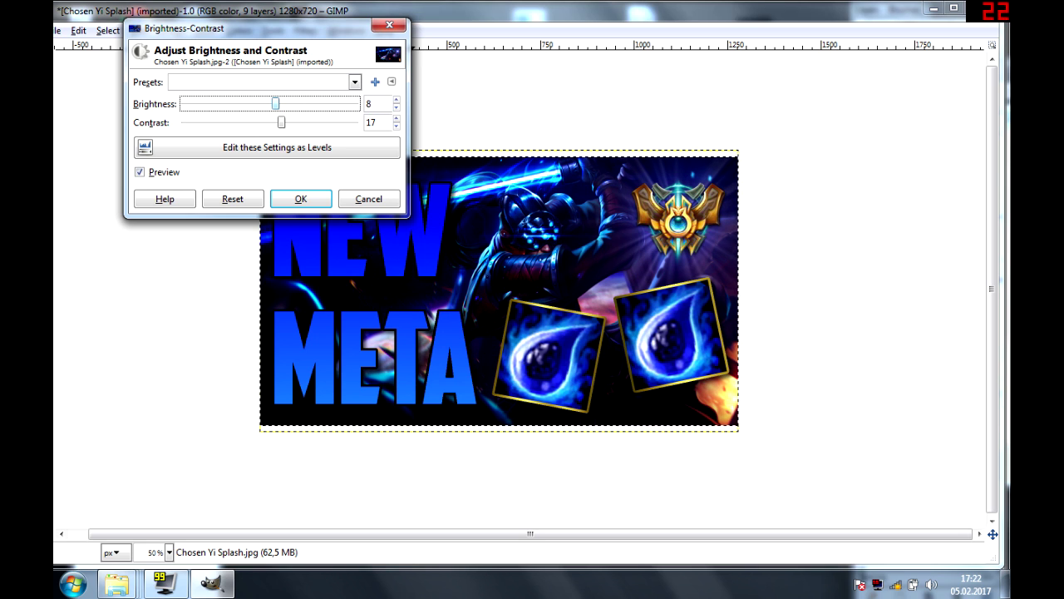
key("Left")
key("Left")
key("Left")
key("Right")
key("Right")
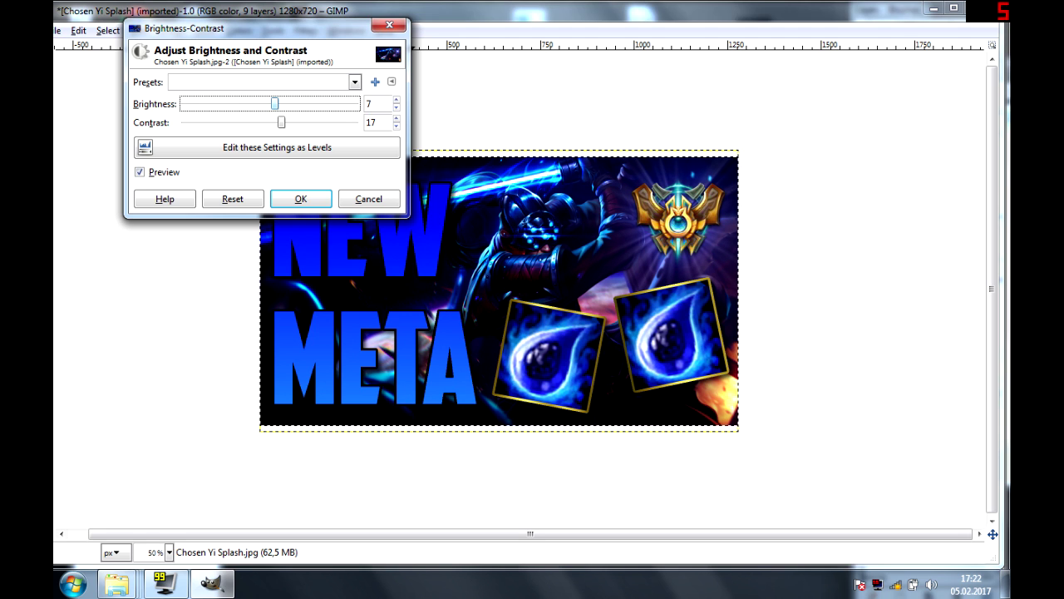
key("Return")
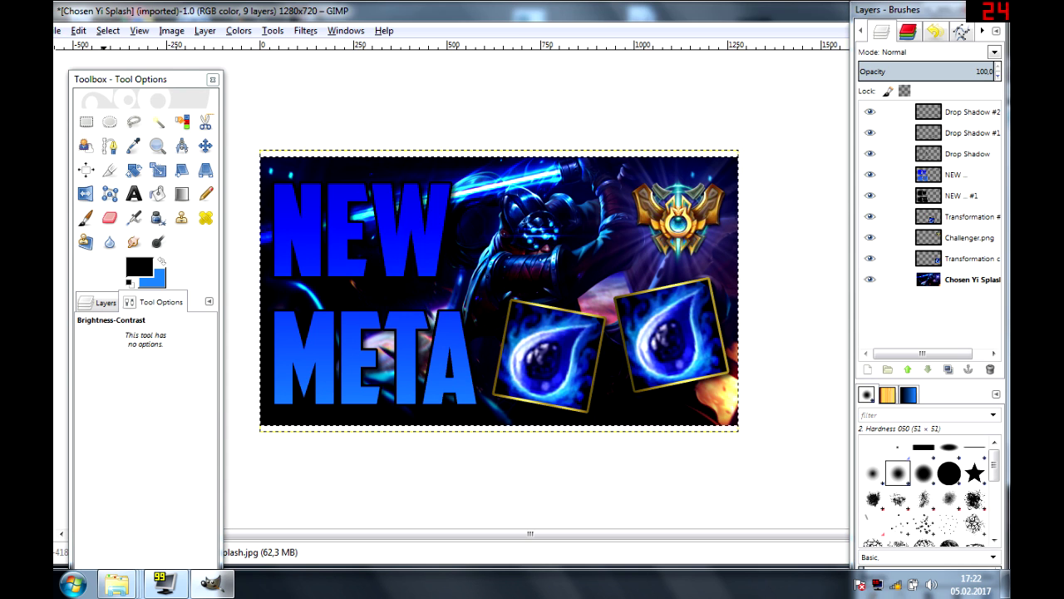
- Set up an image export to the Desktop folder with the file name "Fucking click baiter tears run it down mid ty.jpg"
left_click_drag(333, 11, 403, 11)
left_click(124, 30)
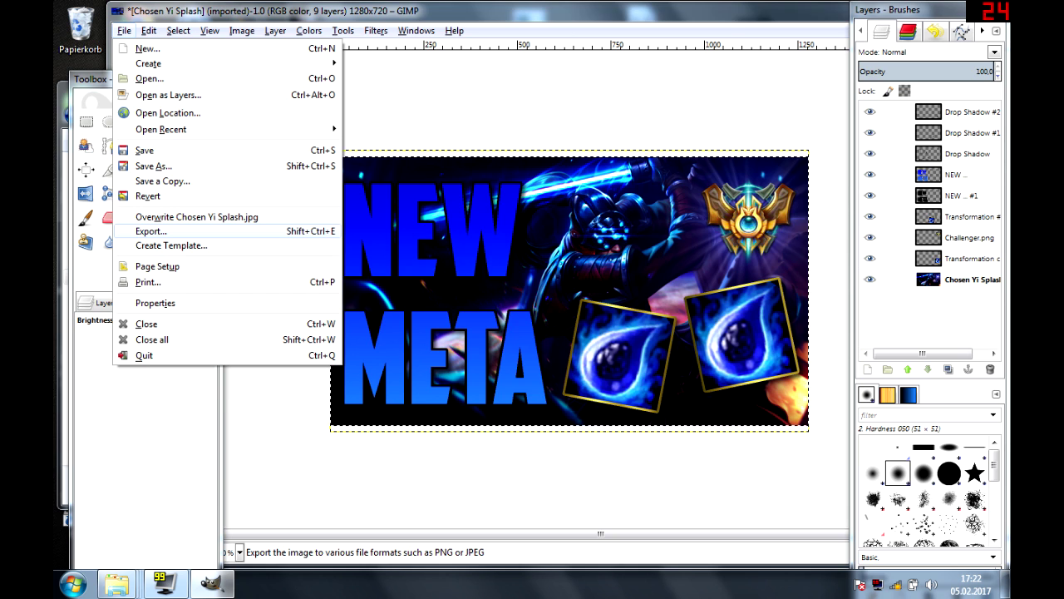
left_click(152, 231)
left_click(99, 196)
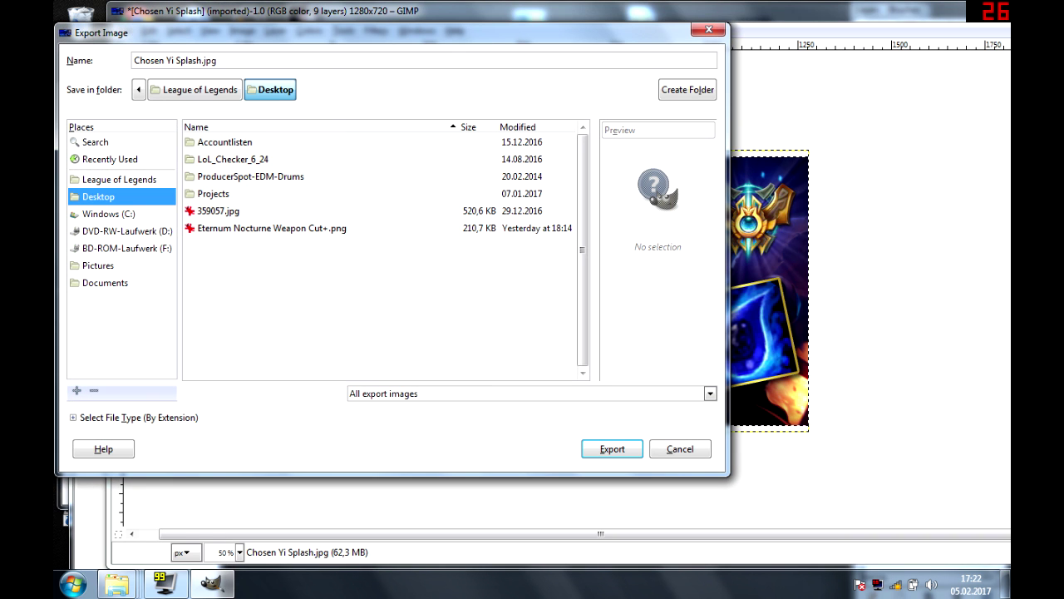
left_click_drag(202, 60, 133, 60)
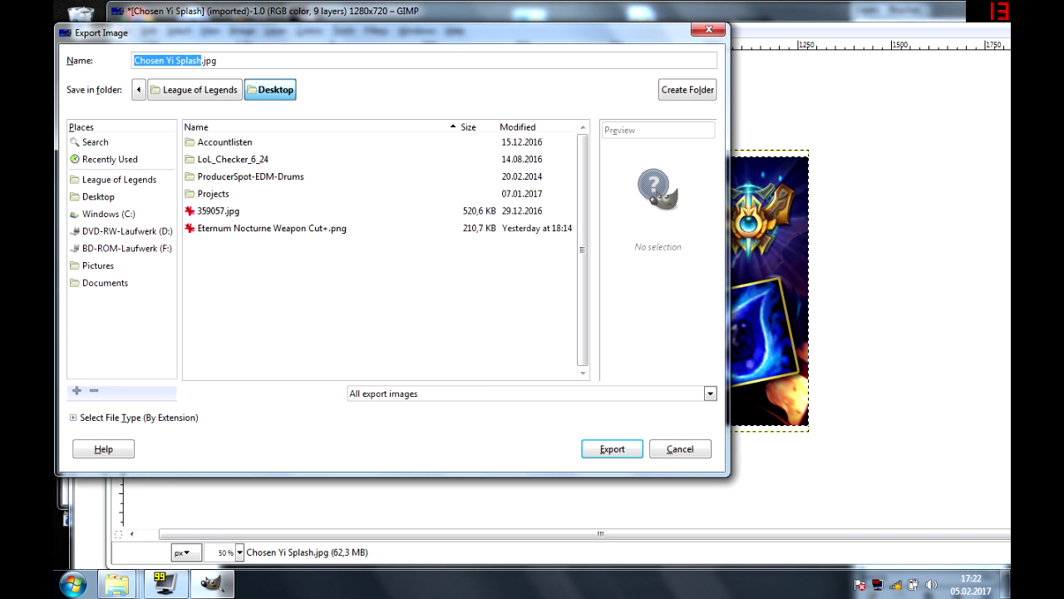
type("Fucking click baiter")
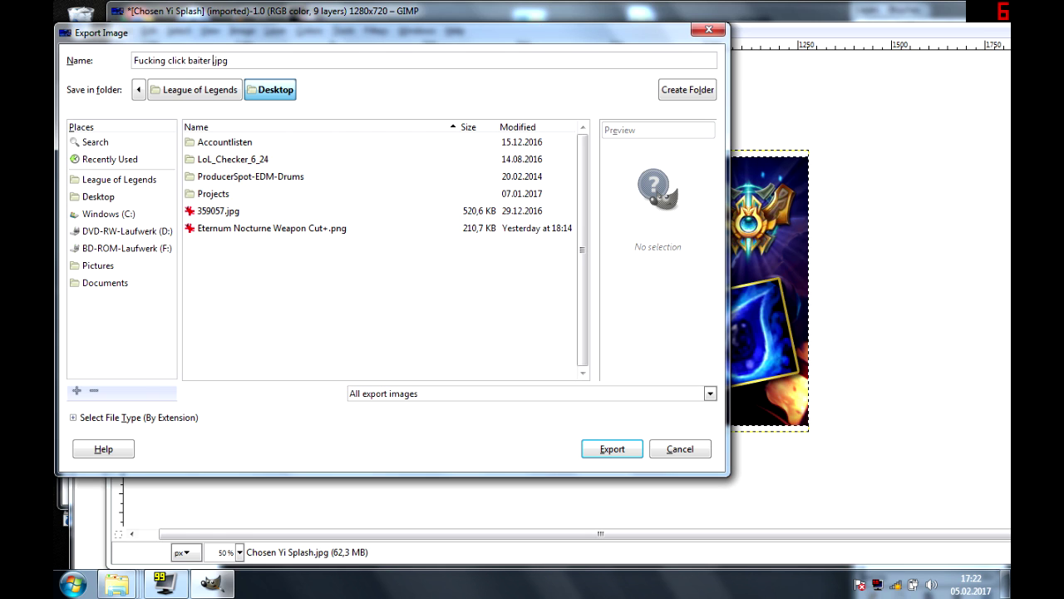
type(" tears run it down mid ty")
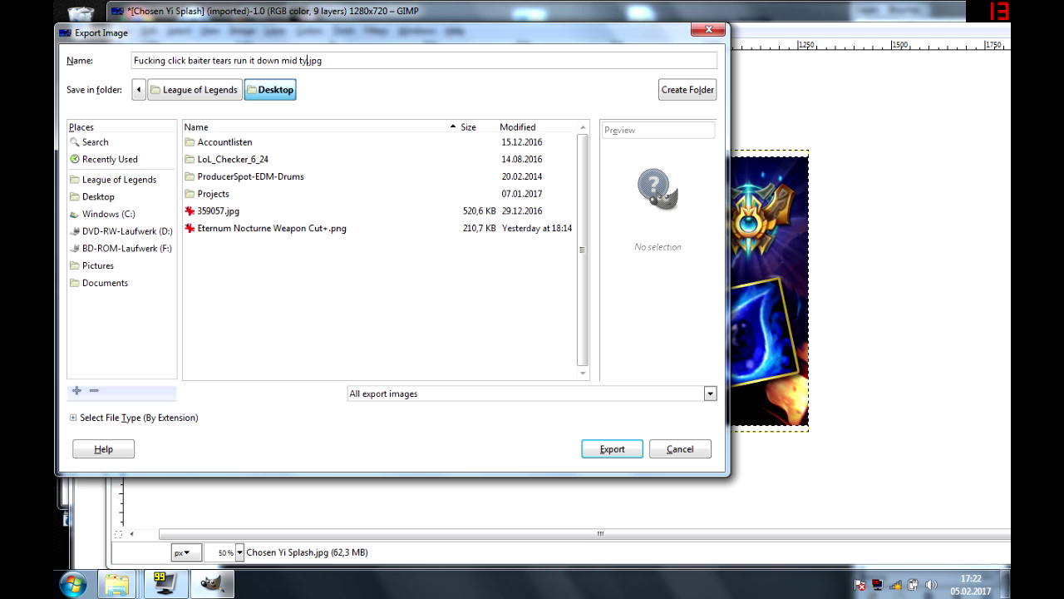
- Change the export file name's extension to .png and export the composition as a PNG to the Desktop
key("Return")
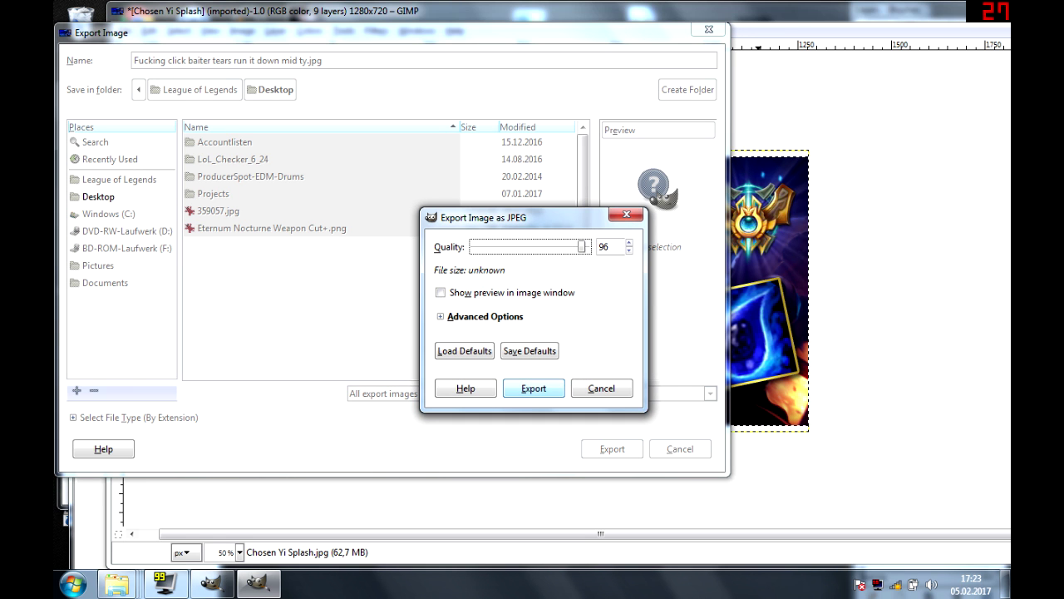
key("Return")
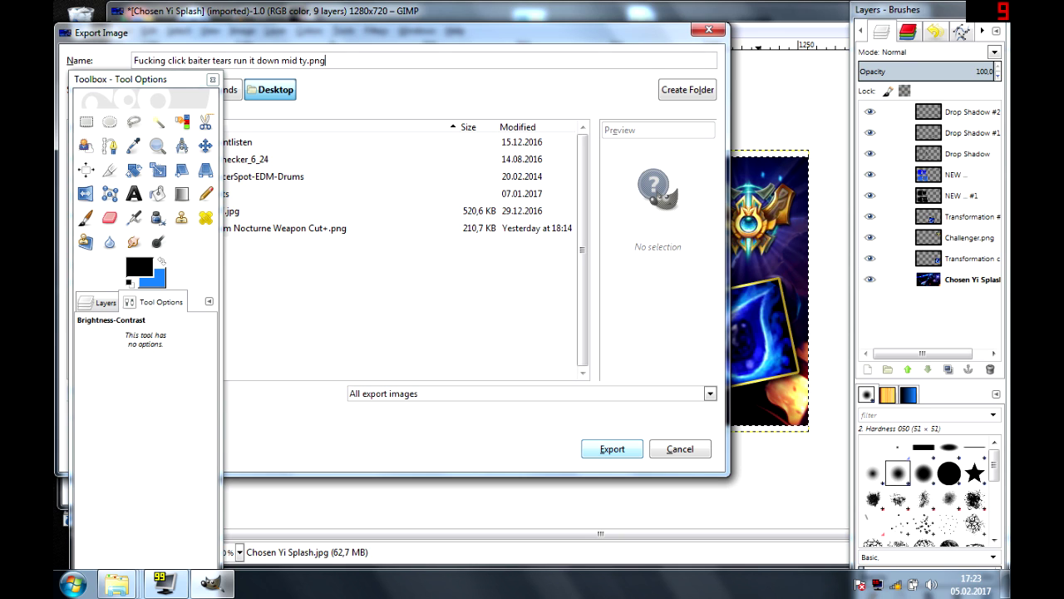
key("Return")
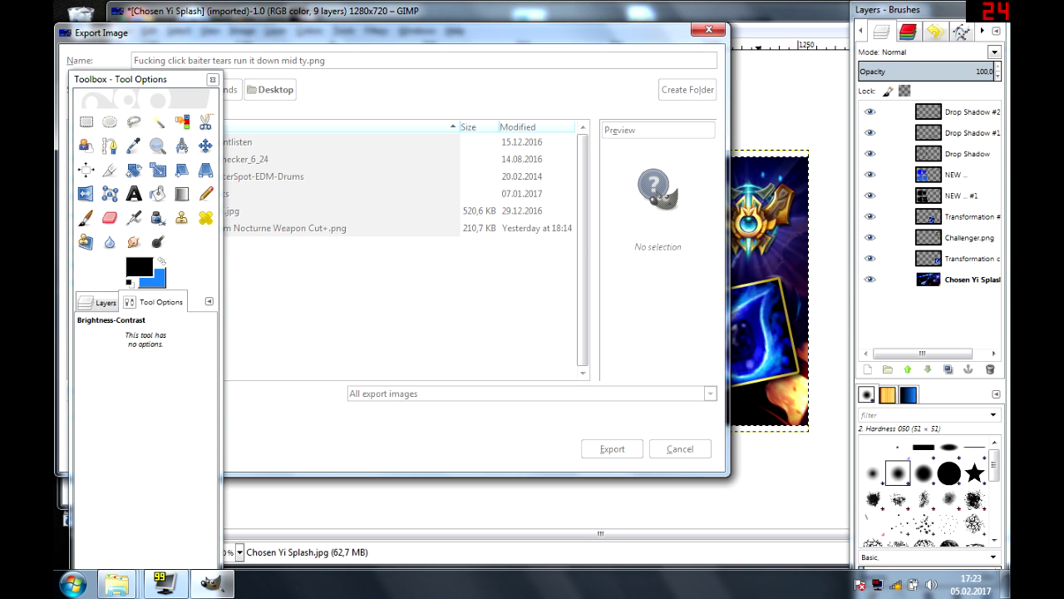
left_click(444, 248)
left_click(444, 269)
left_click(537, 431)
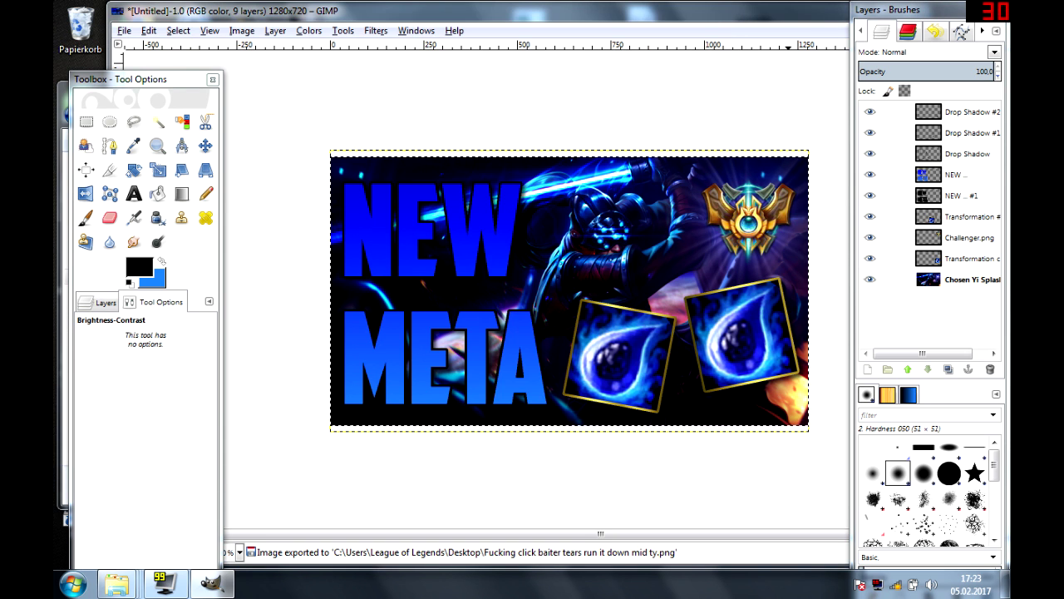
- Close the Img Resources folder window and move the GIMP and remaining folder windows down to uncover the upper desktop
left_click_drag(720, 11, 689, 186)
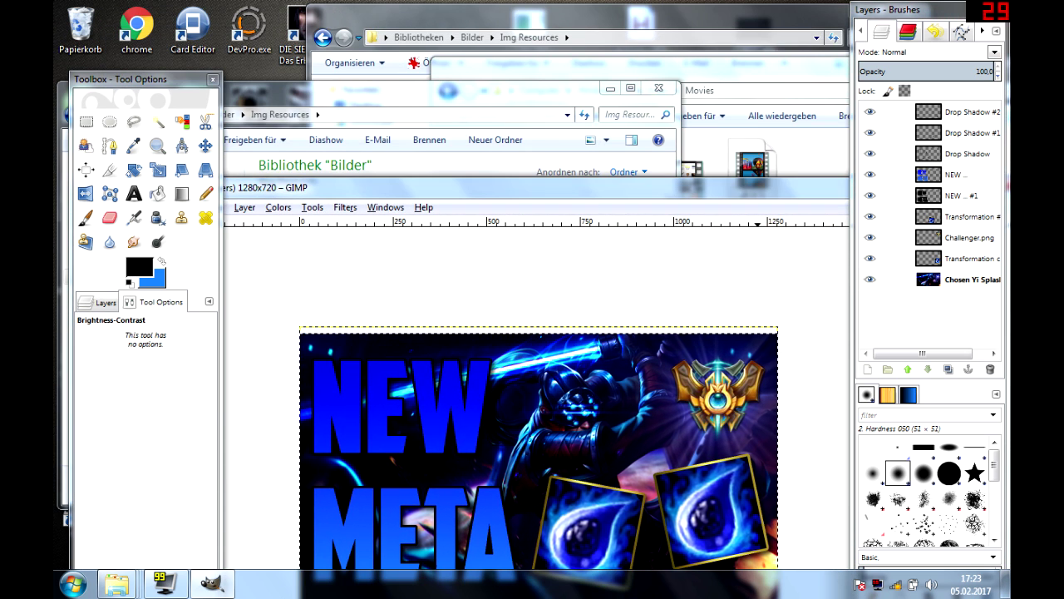
left_click_drag(688, 18, 628, 146)
left_click(851, 140)
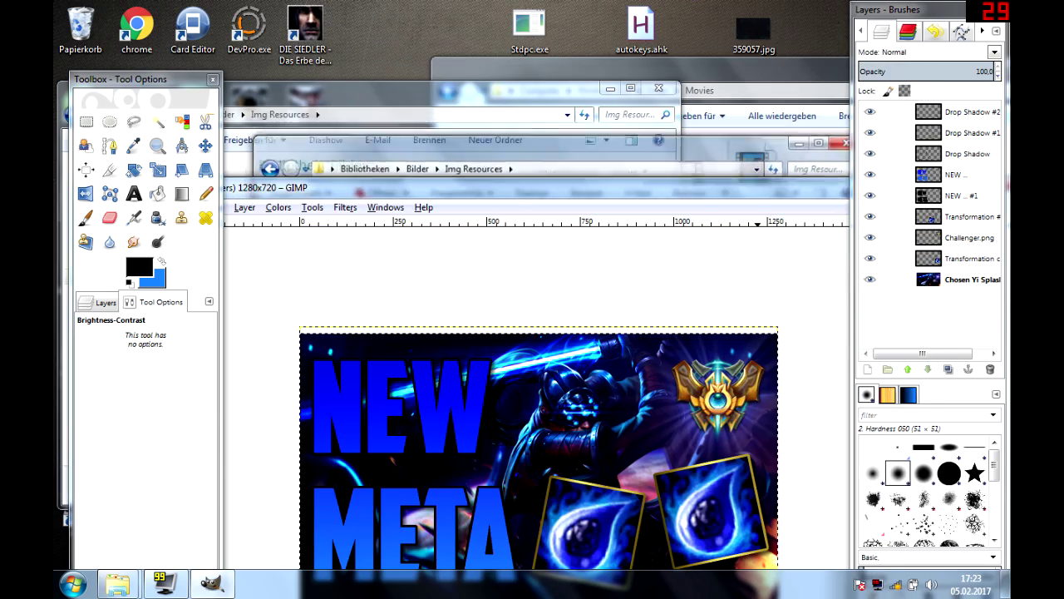
mouse_move(619, 83)
left_mouse_down()
mouse_move(651, 137)
mouse_move(434, 212)
left_mouse_up()
left_click_drag(914, 10, 893, 117)
left_click(167, 79)
left_click_drag(167, 79, 201, 201)
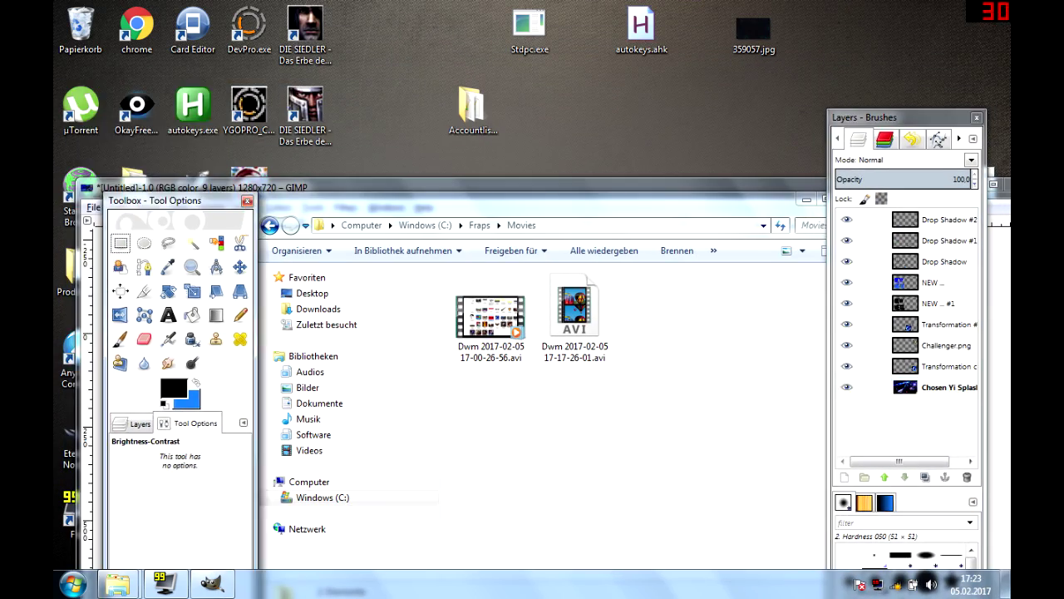
- Move the remaining windows off the desktop icons and open "Fucking click baiter tears run it down mid ty.png" in IrfanView
left_click_drag(332, 187, 384, 318)
left_click_drag(366, 204, 642, 321)
left_click_drag(399, 319, 757, 331)
left_click_drag(212, 197, 480, 212)
left_click(192, 515)
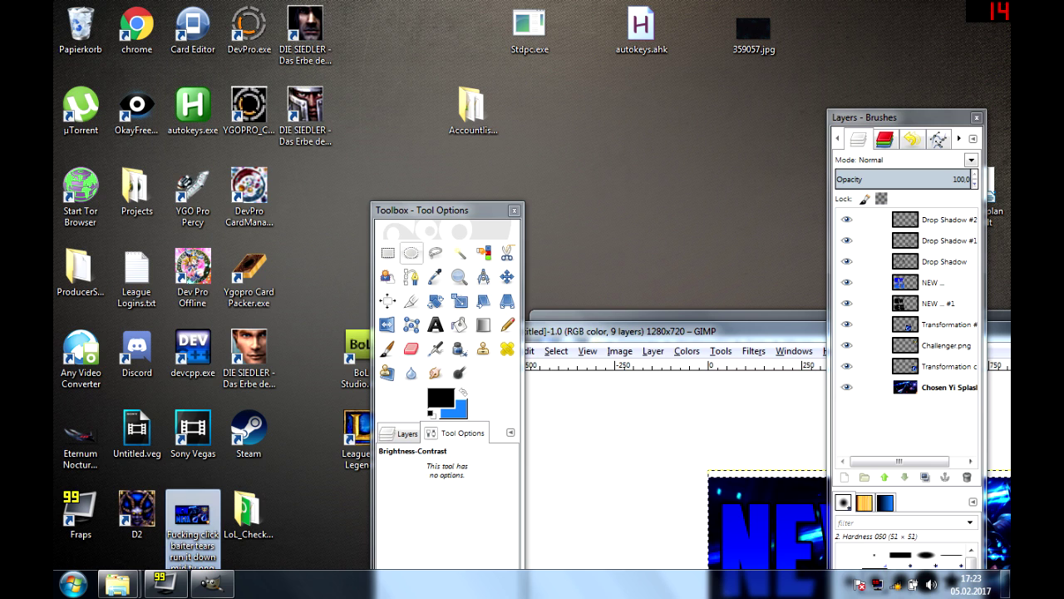
double_click(192, 516)
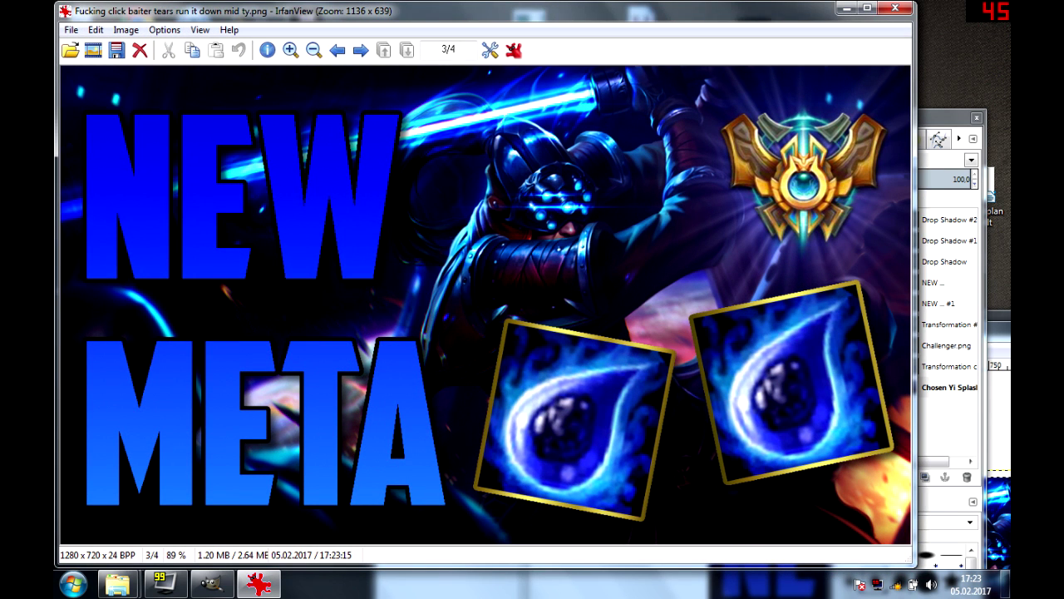